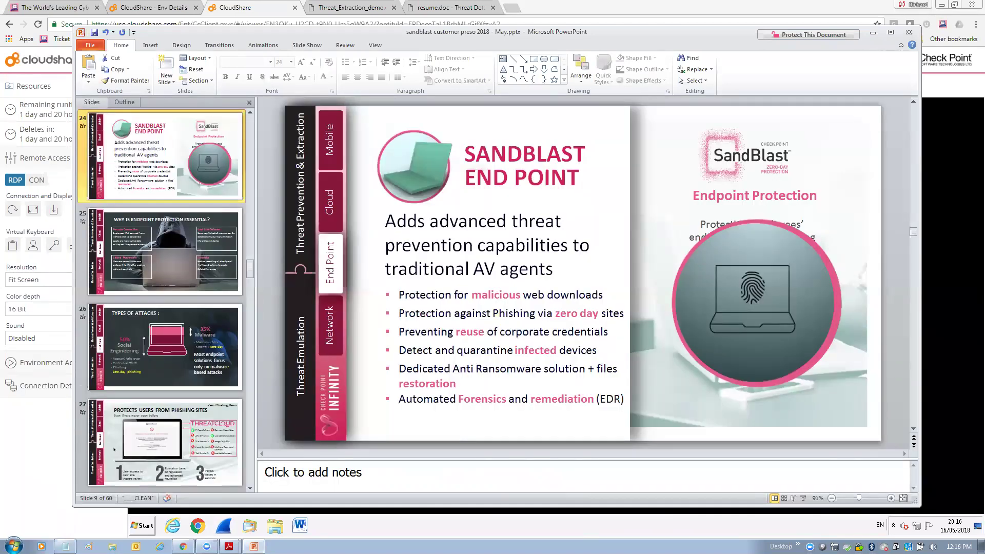
# - Show the taskbar thumbnails of the two open Adobe Reader PDFs
pyautogui.moveTo(229, 546)
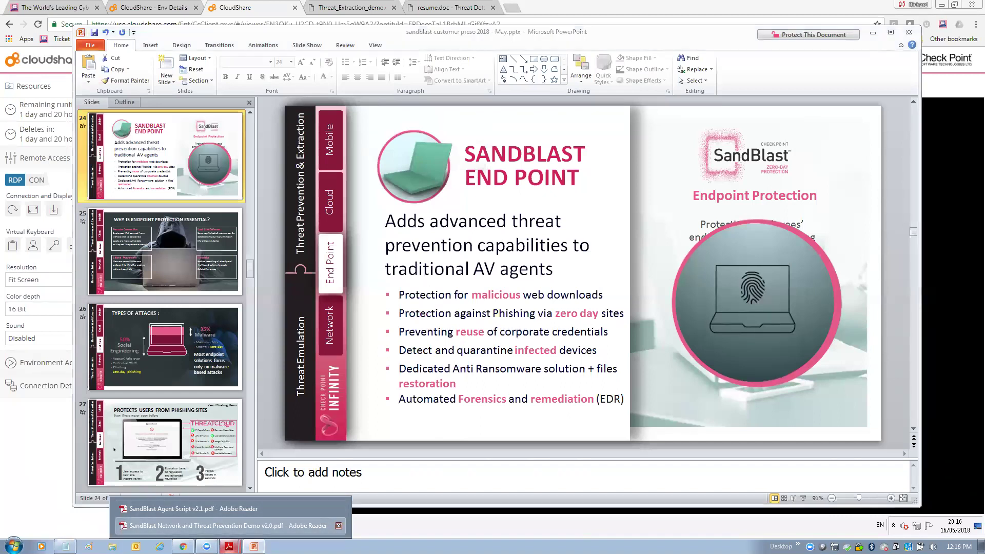
# - Bring 'SandBlast Network and Threat Prevention Demo v2.0.pdf' forward at its Environment Diagram page
pyautogui.click(228, 526)
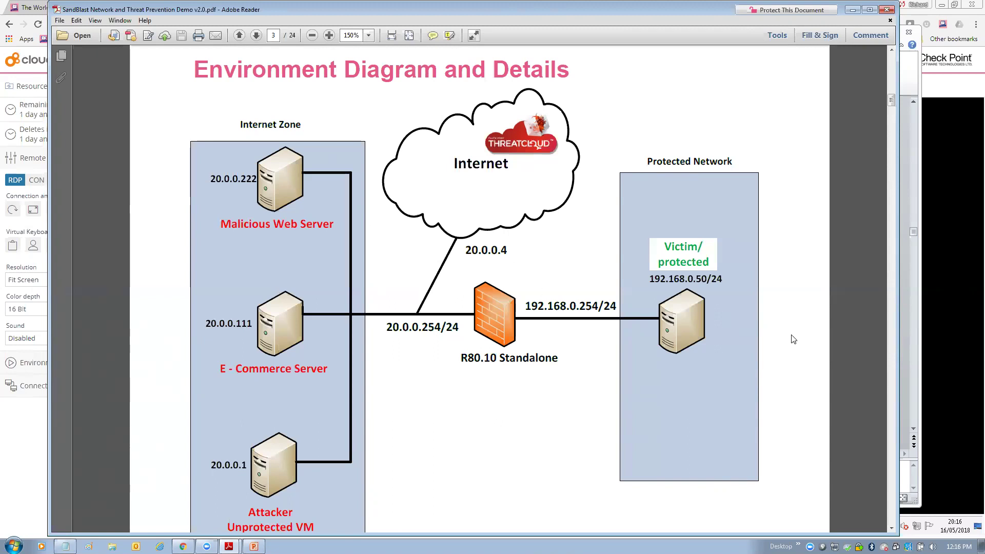
# - Switch back to the Chrome CloudShare window showing the Attacker/Unprotected remote desktop
pyautogui.click(954, 293)
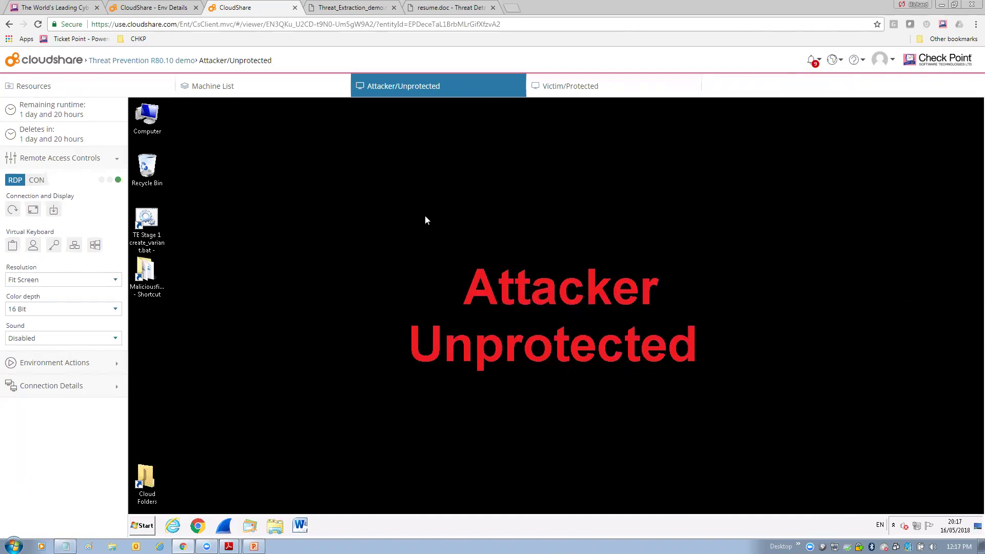
# - Run 'TE Stage 1 create_variant.bat' on resume.doc with random seed 'asfjeriucsadf348534'
pyautogui.doubleClick(149, 219)
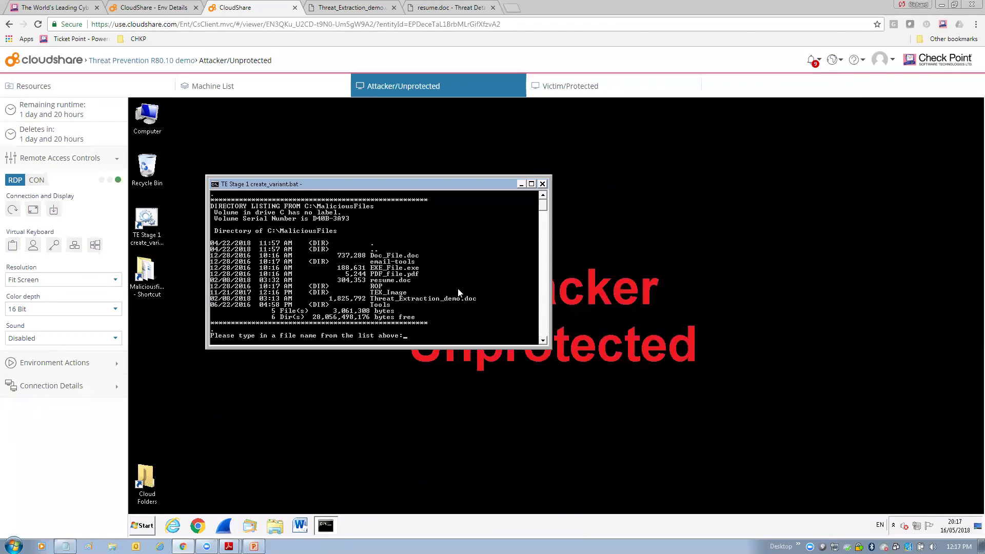
pyautogui.write('resume.doc')
pyautogui.press('Return')
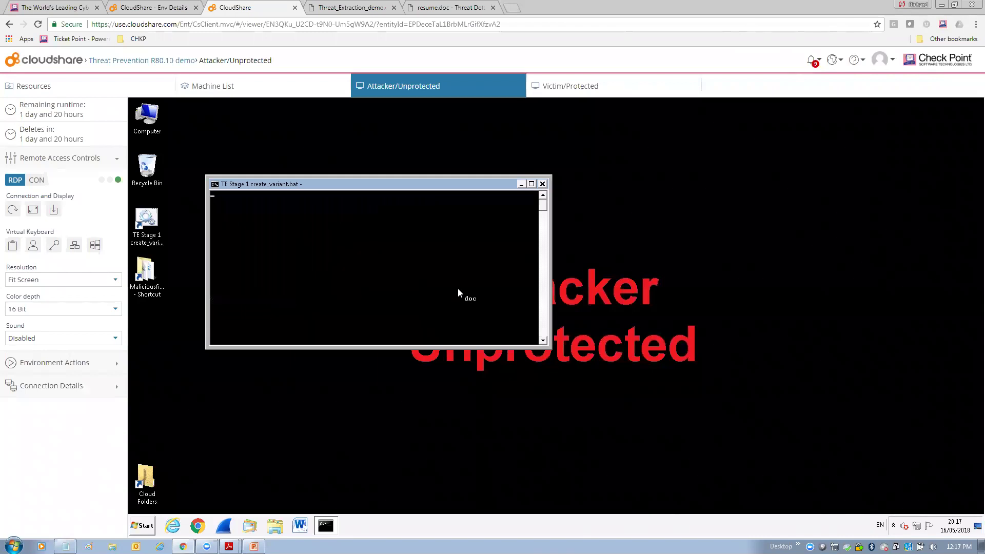
pyautogui.write('asfjeriuc')
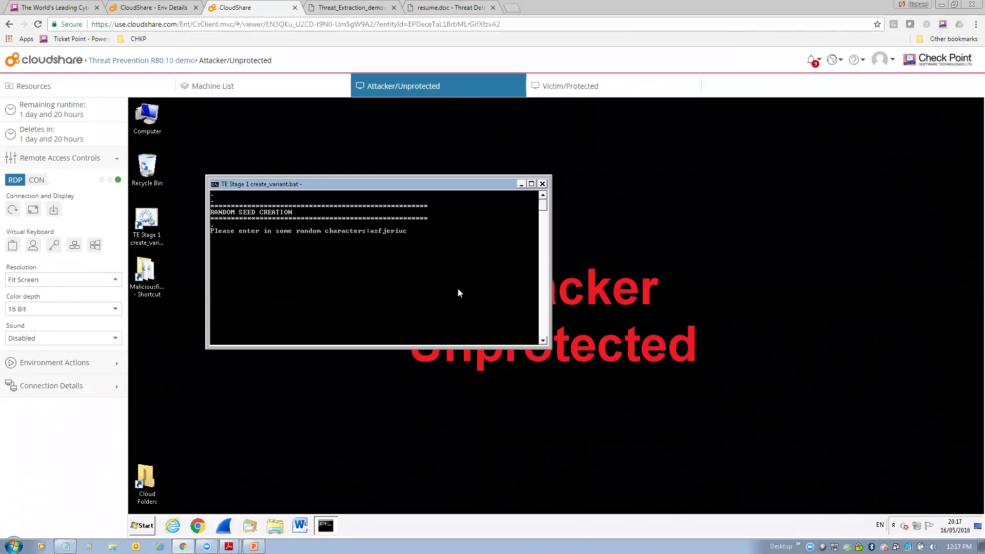
pyautogui.write('sadf348534')
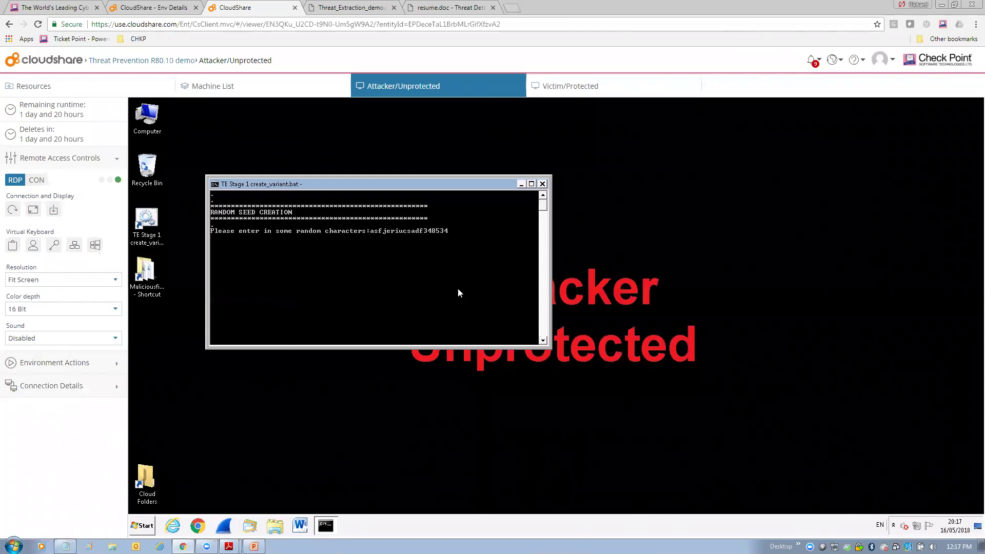
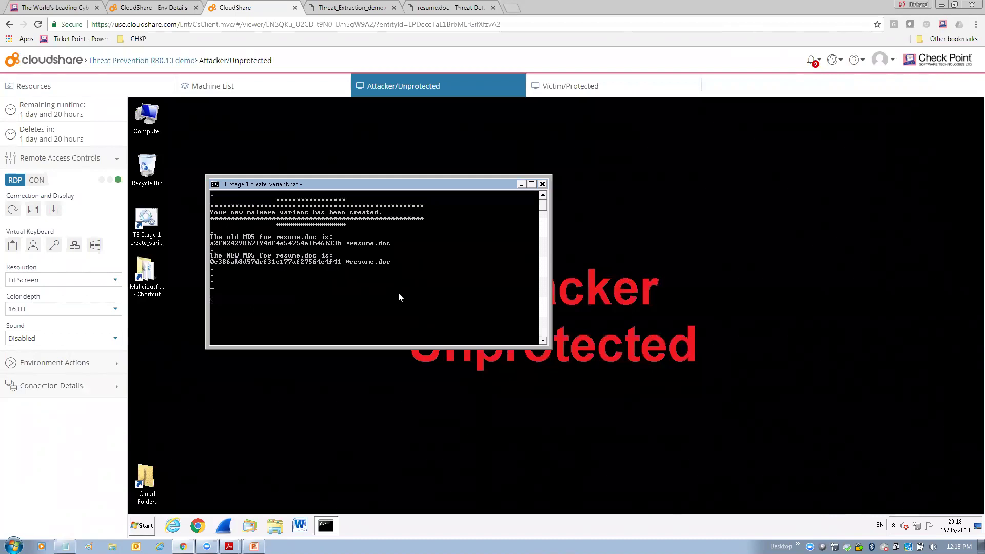
# - Dismiss the create_variant.bat console once the new resume.doc MD5 is displayed
pyautogui.press('Return')
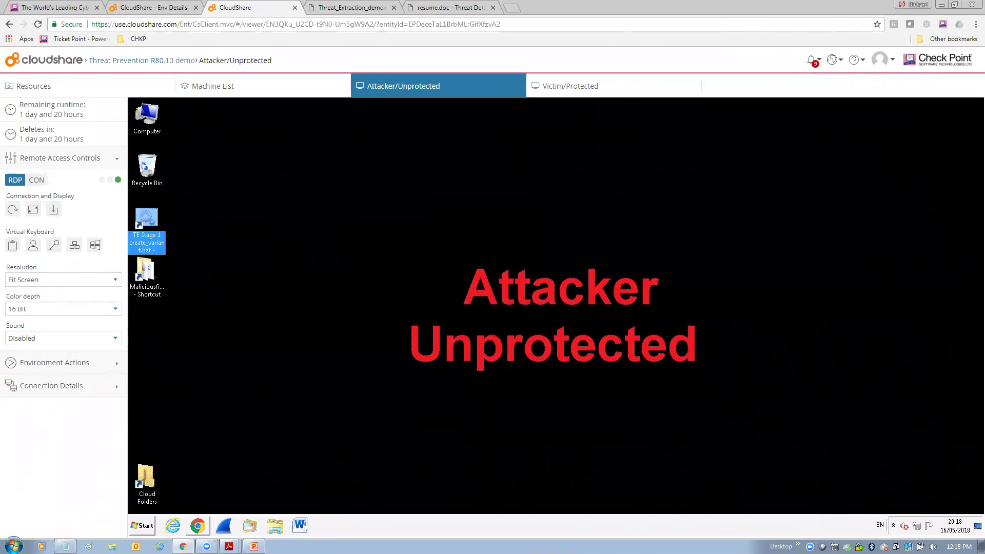
# - Load the VirusTotal upload page from the browser's bookmark on the Attacker desktop
pyautogui.click(496, 306)
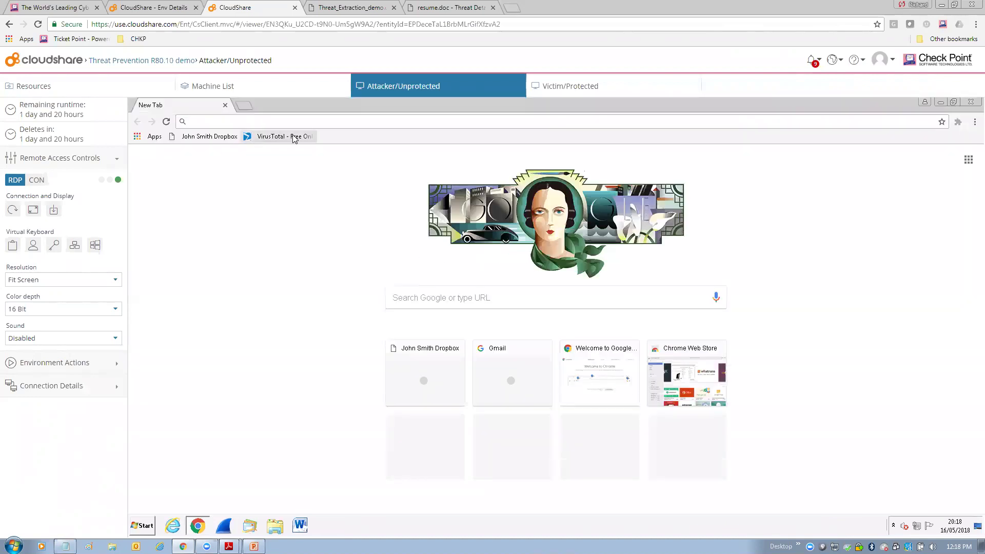
pyautogui.click(294, 136)
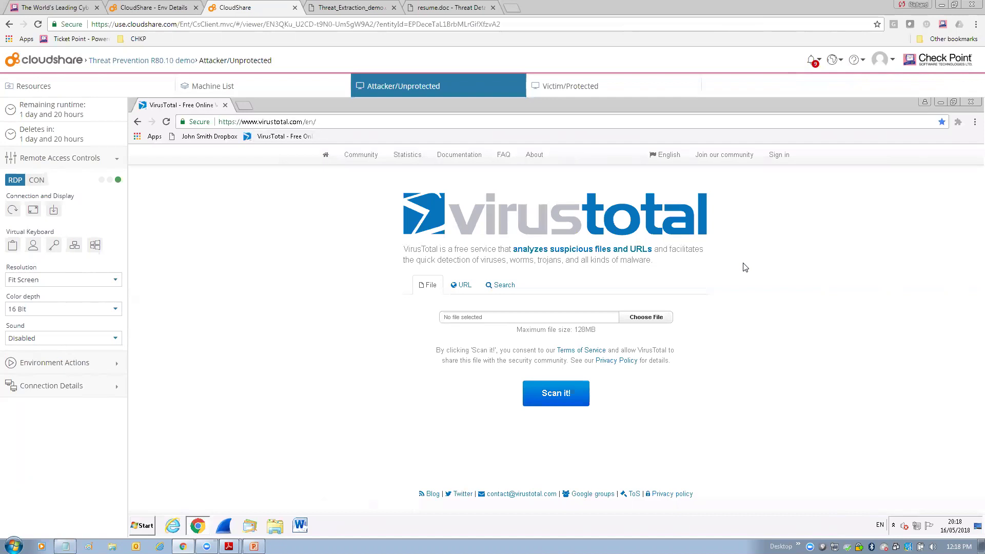
# - Attach Desktop\Maliciousfiles\resume.doc to the VirusTotal upload form
pyautogui.click(651, 316)
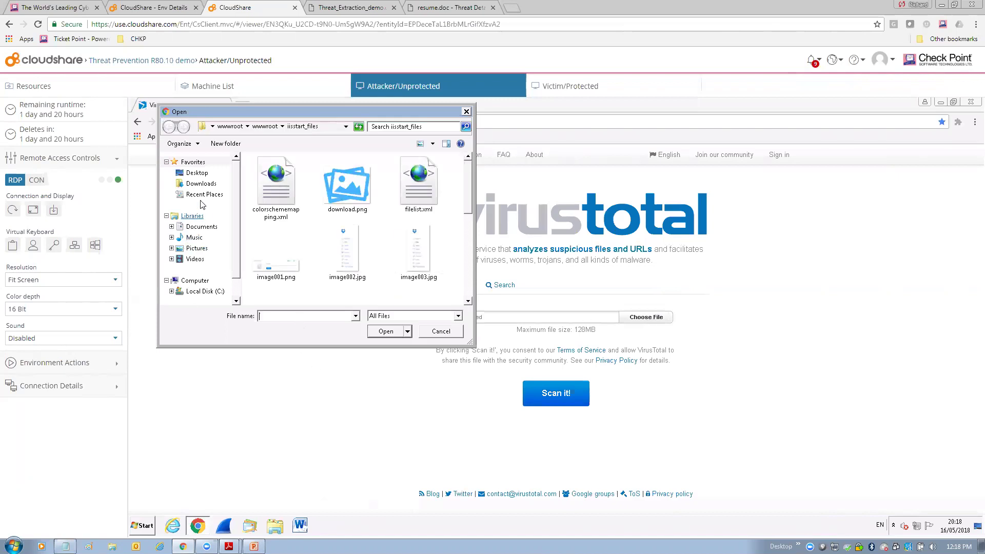
pyautogui.click(199, 176)
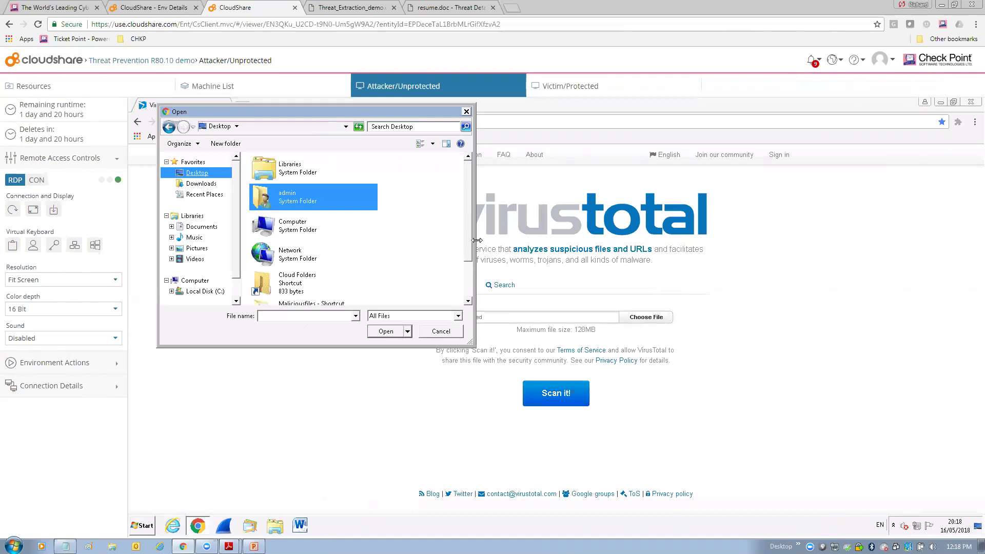
pyautogui.scroll(-1, 466, 240)
pyautogui.doubleClick(310, 282)
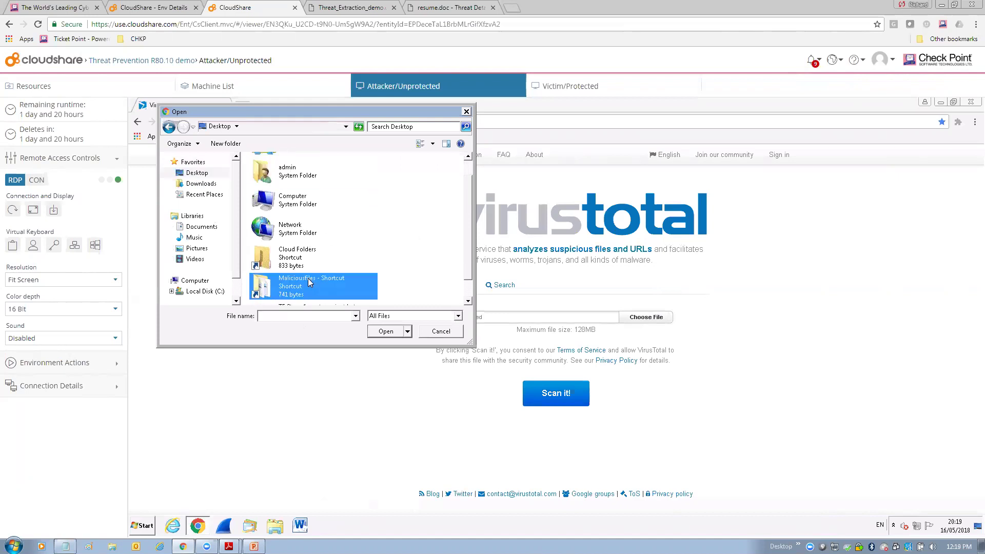
pyautogui.doubleClick(281, 253)
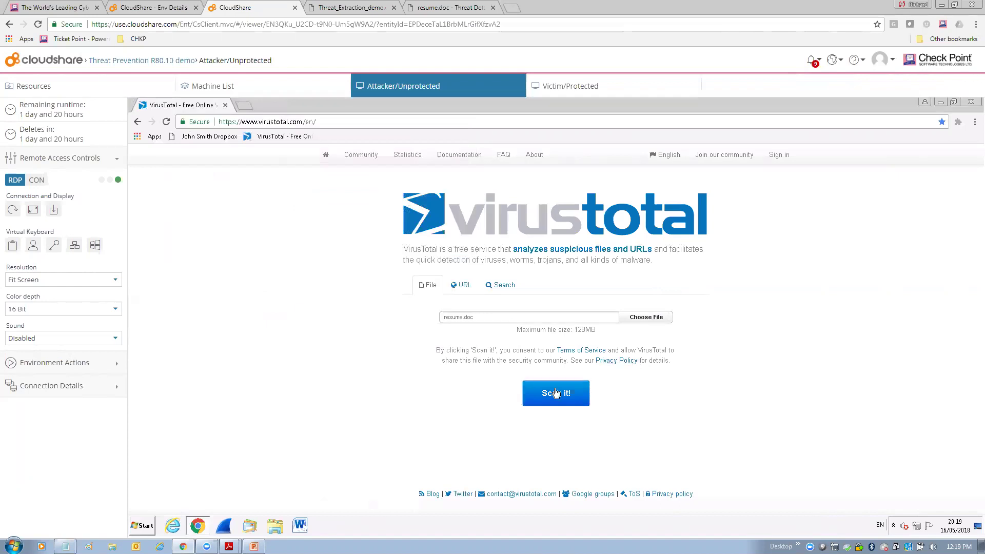
# - Scan resume.doc and review the report: 0/59 detections, all engines clean
pyautogui.click(557, 394)
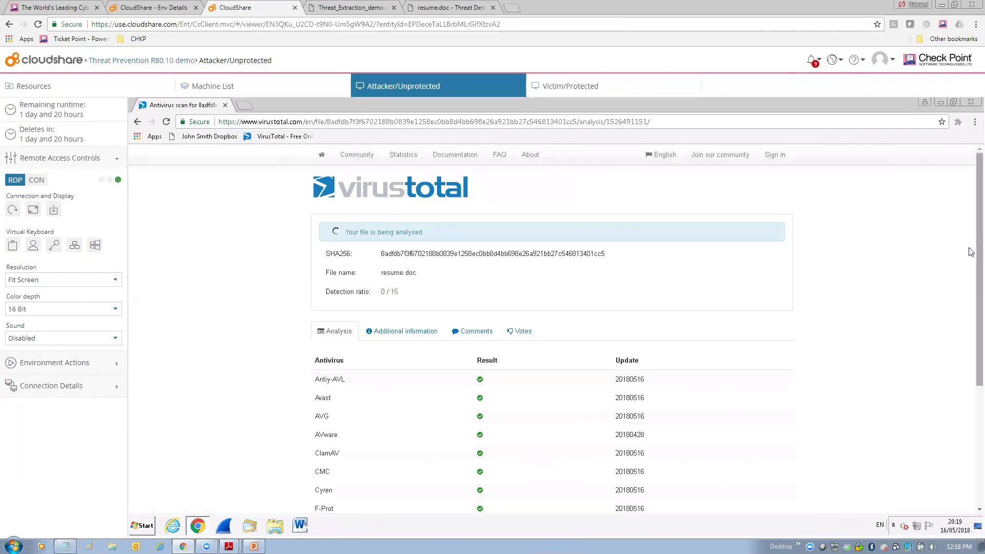
pyautogui.scroll(-2, 970, 279)
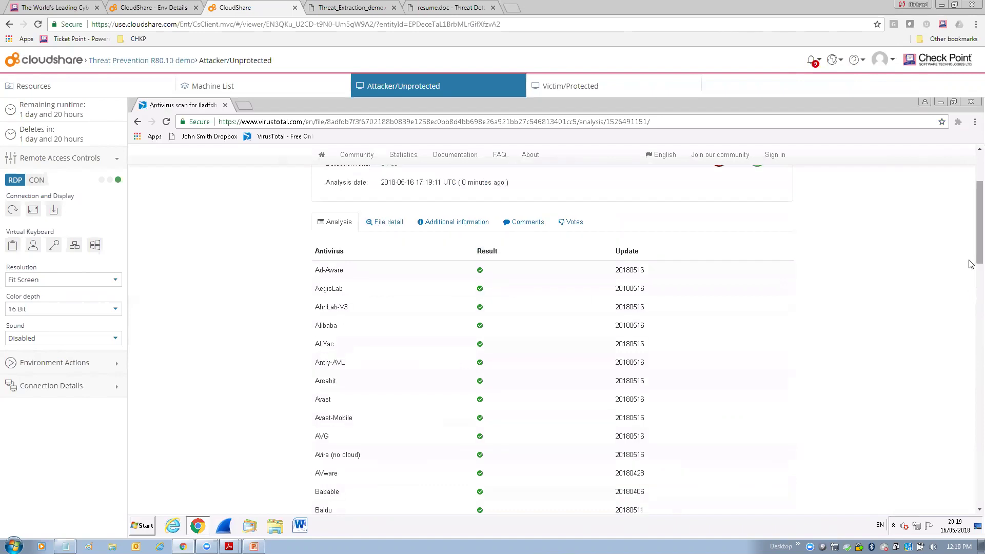
pyautogui.moveTo(971, 251); pyautogui.dragTo(957, 205)
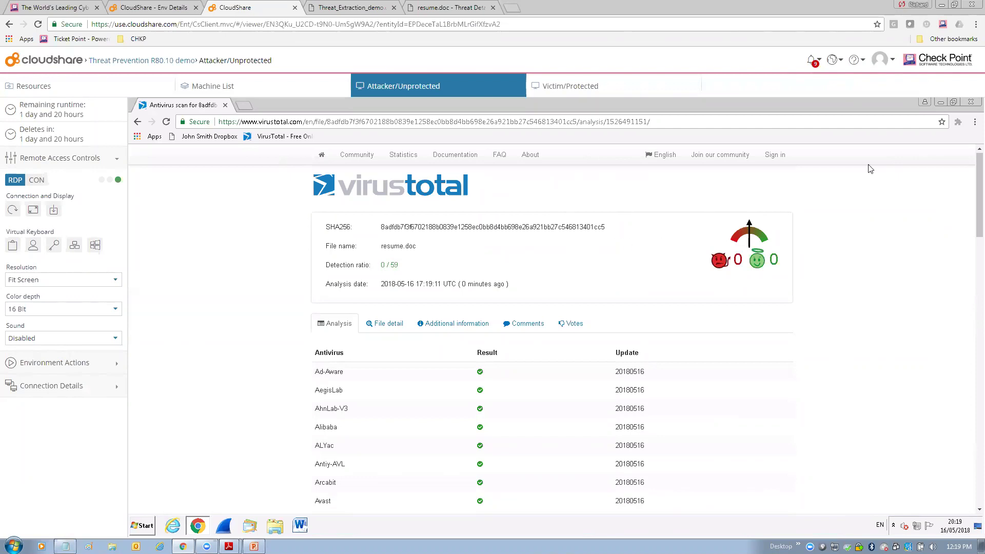
# - Minimize Chrome and open 'Stage 1 - Password protected archive file' from TE Protection
pyautogui.click(941, 103)
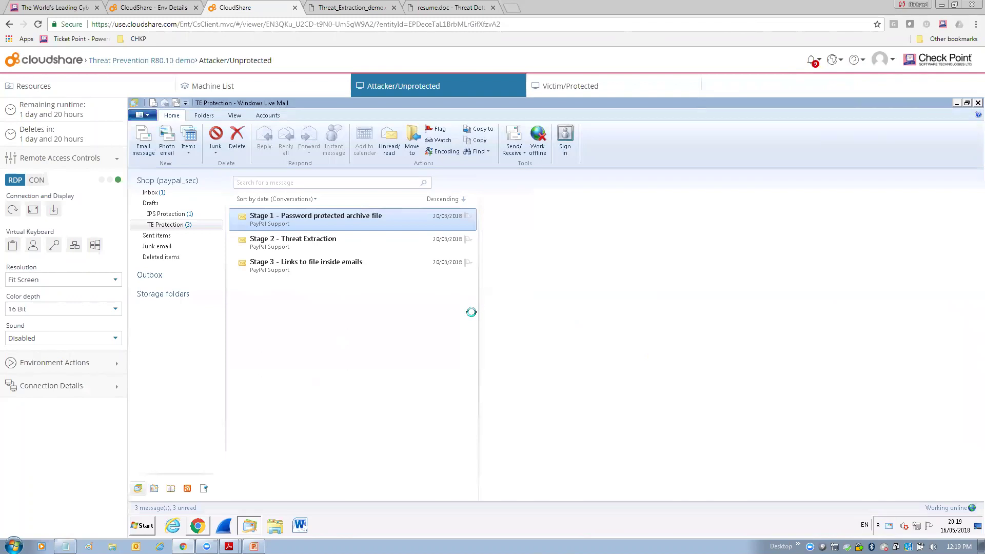
pyautogui.click(333, 220)
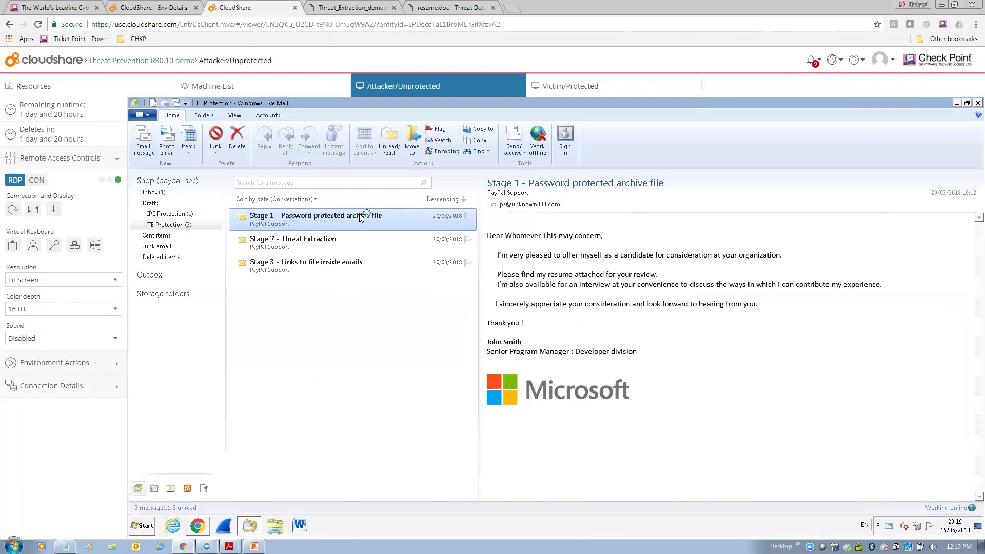
pyautogui.doubleClick(314, 221)
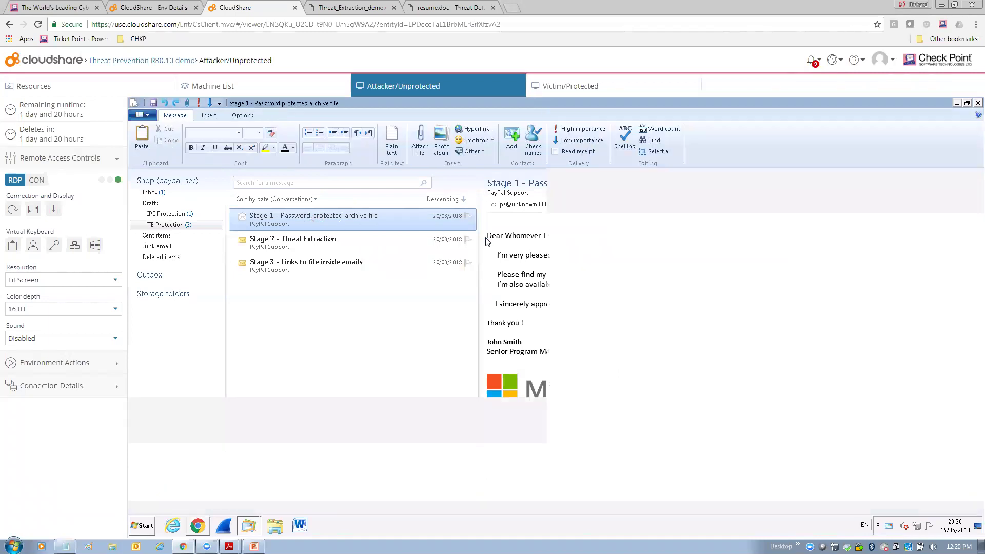
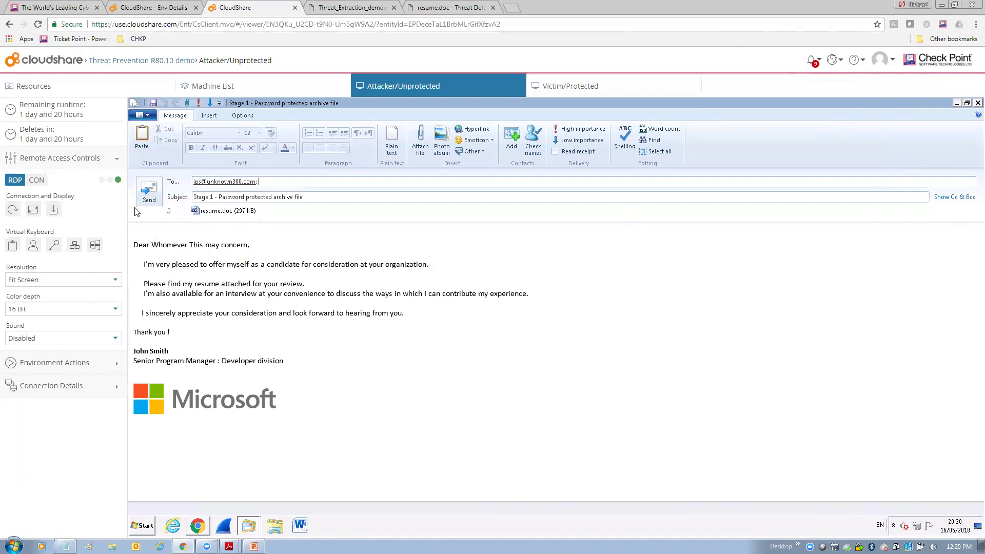
# - Send the Stage 1 email carrying resume.doc, then switch to the Victim/Protected machine
pyautogui.click(147, 193)
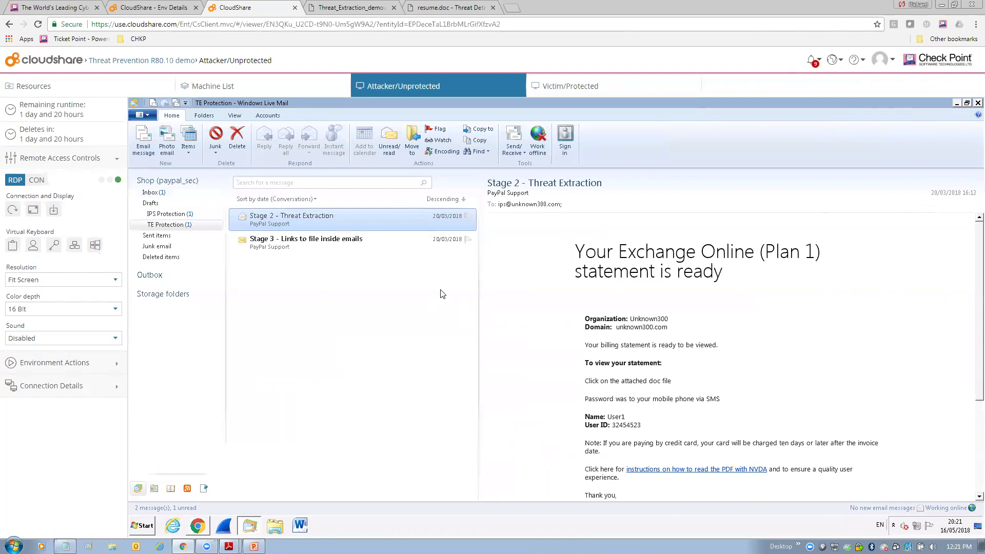
pyautogui.click(576, 86)
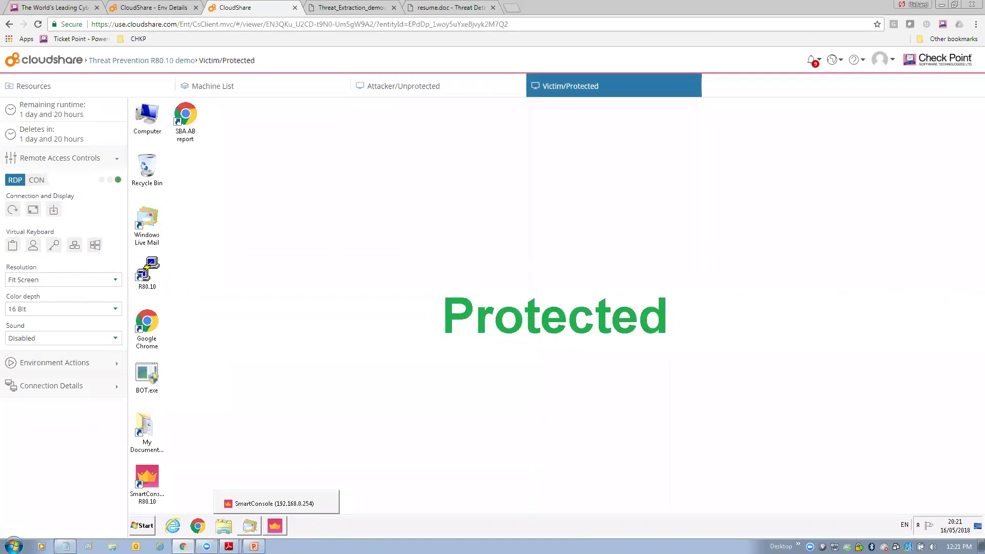
# - Show the Threat Prevention rulebase and list the profile choices for rule 1's SandBlast action
pyautogui.click(275, 525)
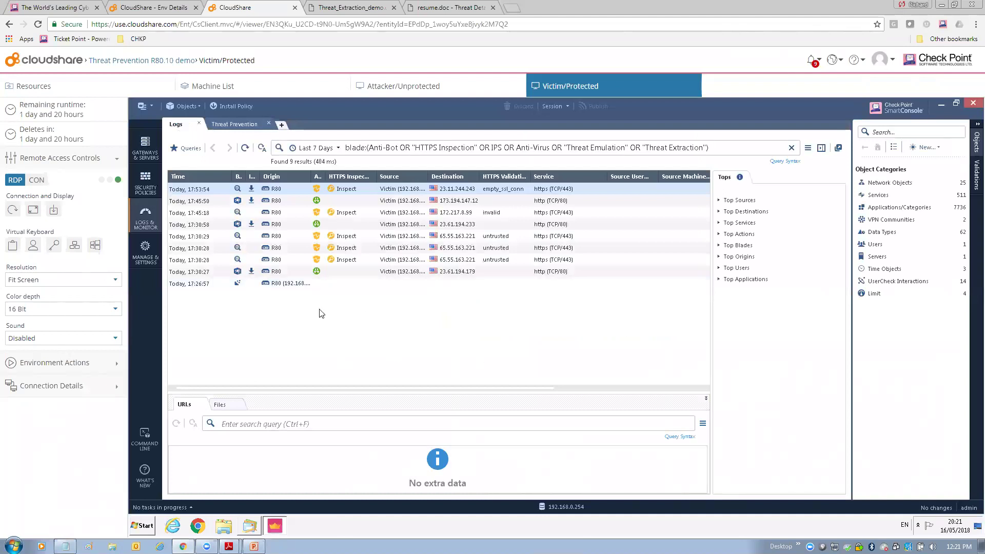
pyautogui.click(143, 179)
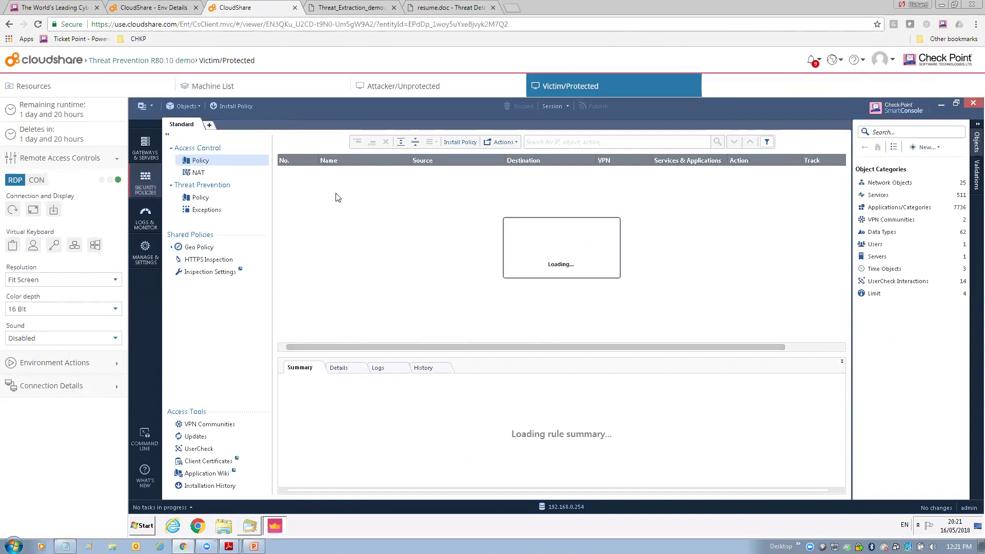
pyautogui.click(200, 198)
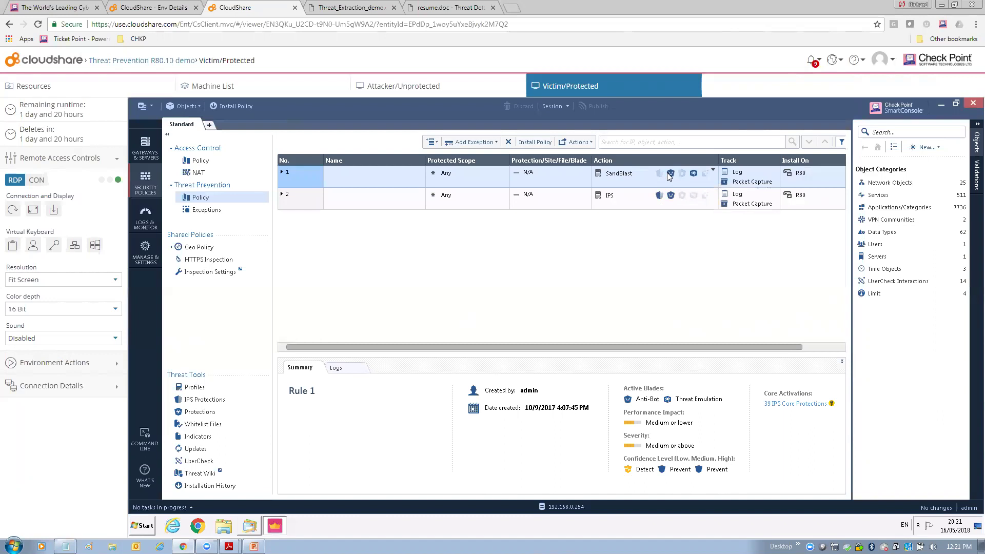
pyautogui.click(662, 186)
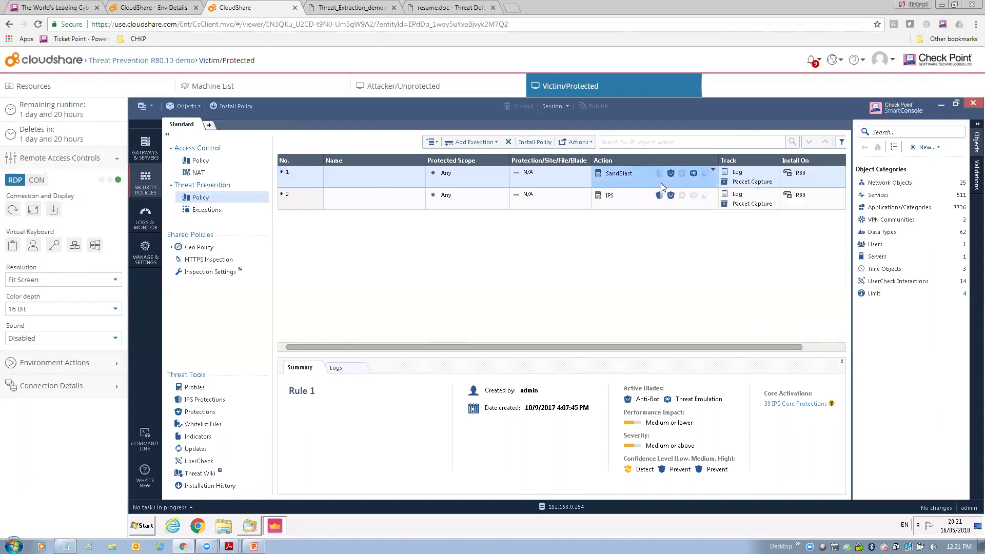
pyautogui.click(667, 177)
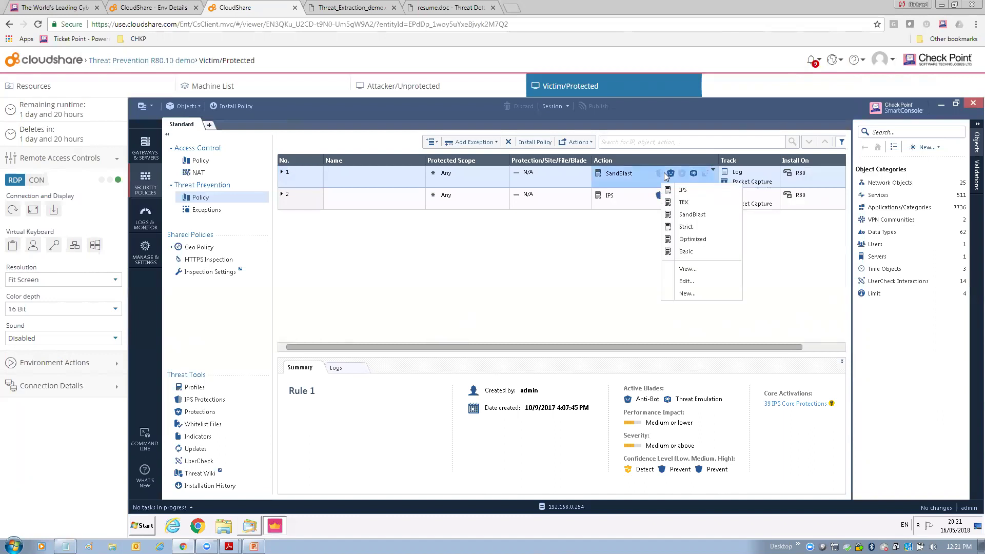
pyautogui.click(687, 281)
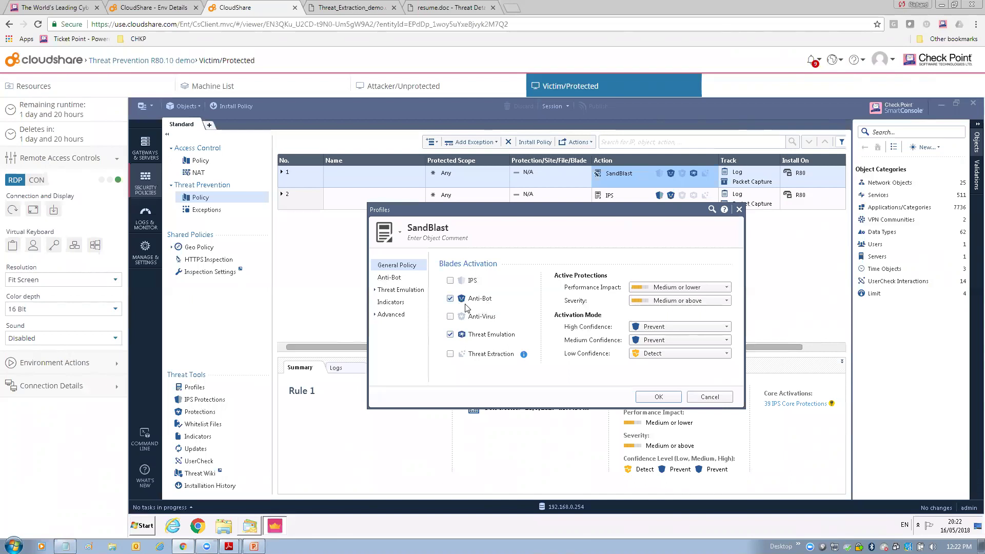
pyautogui.click(396, 292)
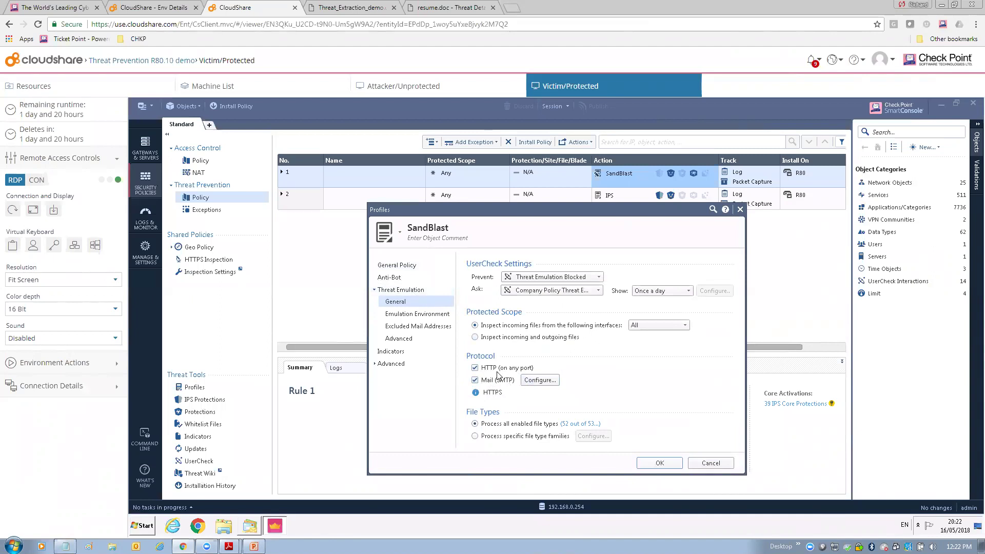
pyautogui.click(397, 266)
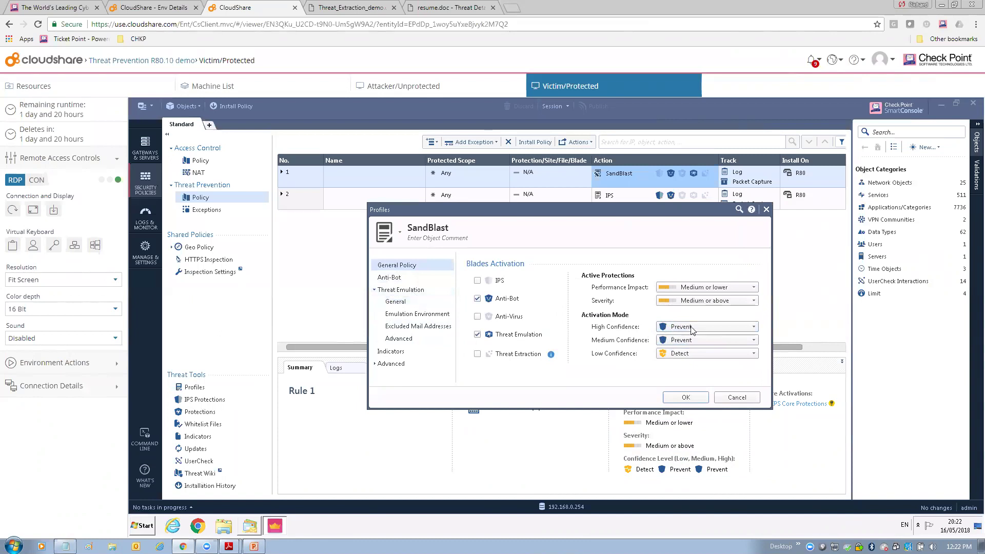
pyautogui.click(739, 398)
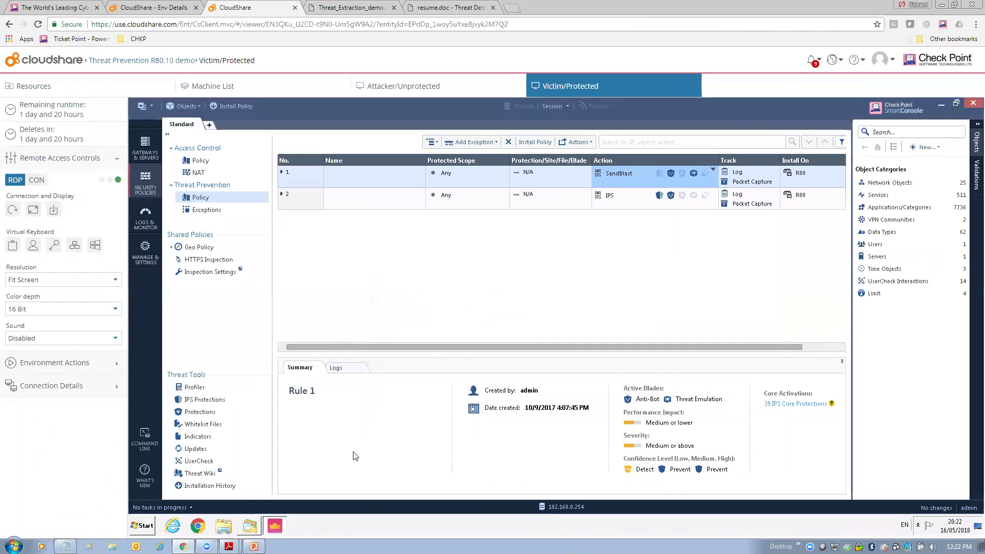
# - Open the Stage 1 email's Attachment.txt, read the resume.doc malware notice, and close it
pyautogui.click(250, 526)
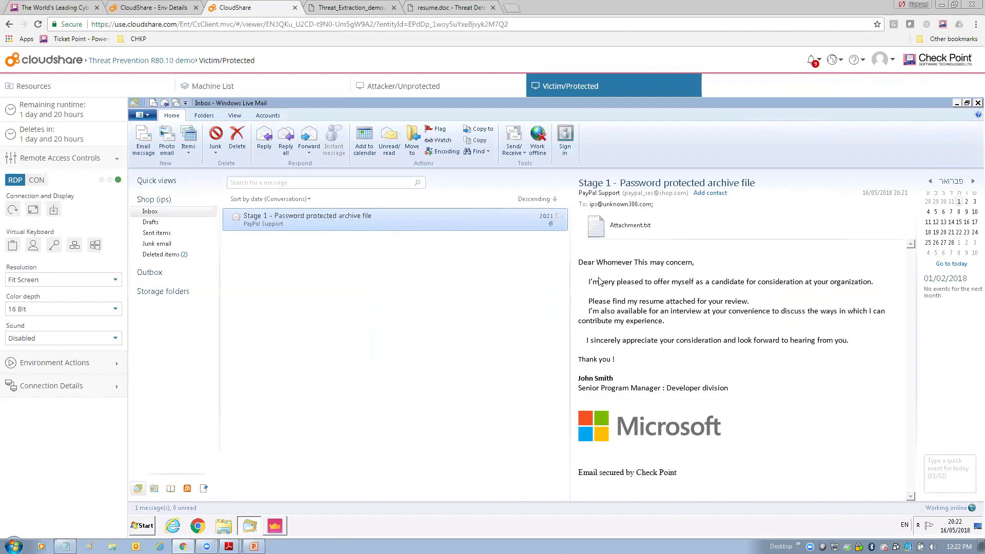
pyautogui.click(623, 231)
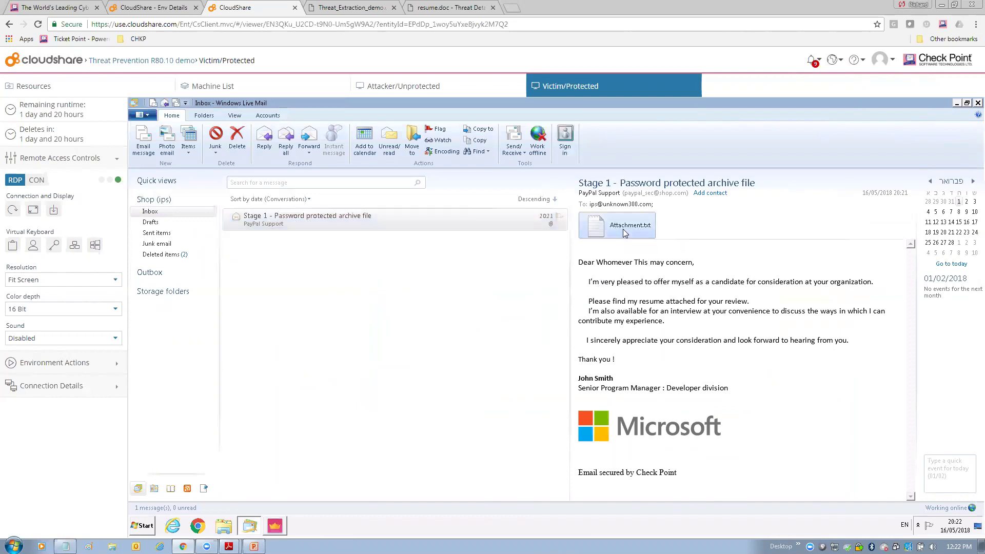
pyautogui.doubleClick(622, 229)
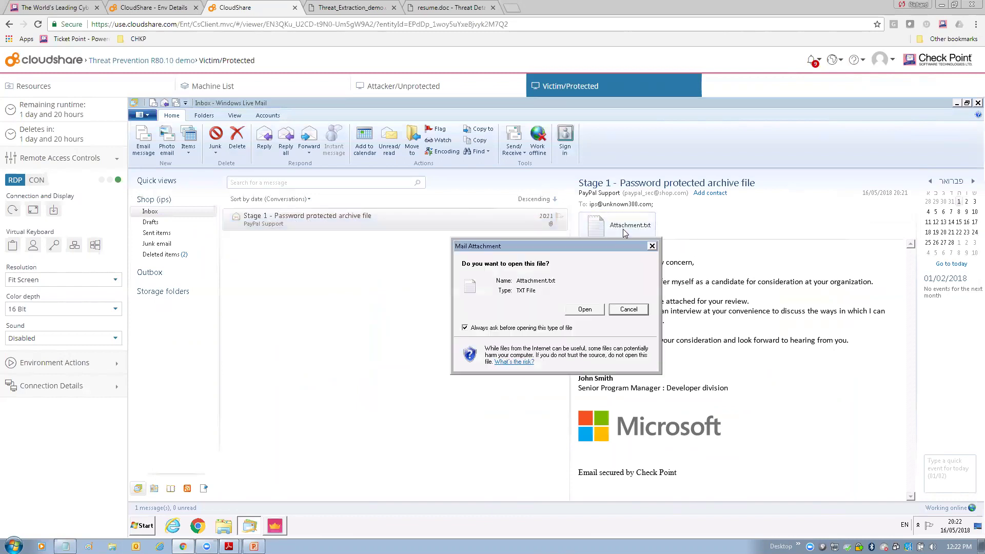
pyautogui.click(586, 309)
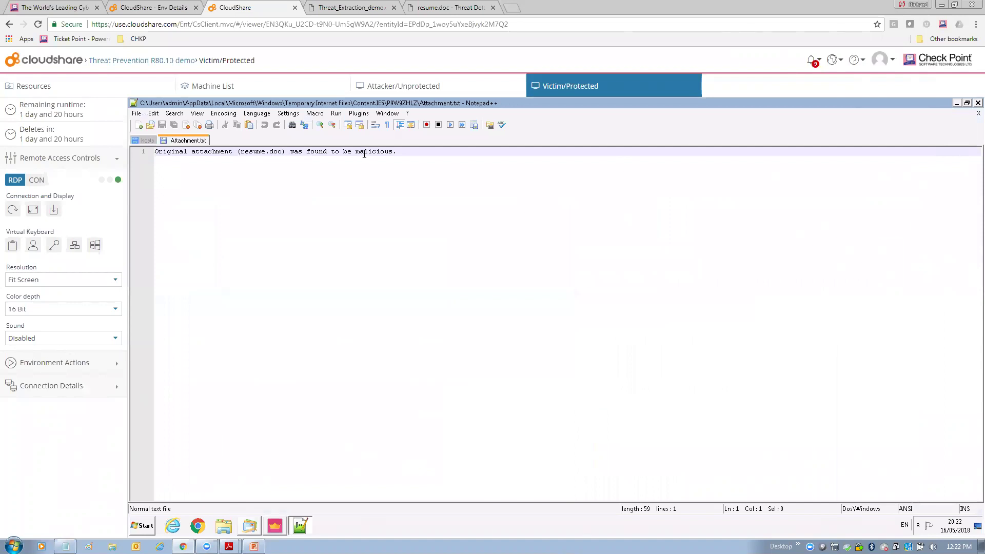
pyautogui.click(978, 103)
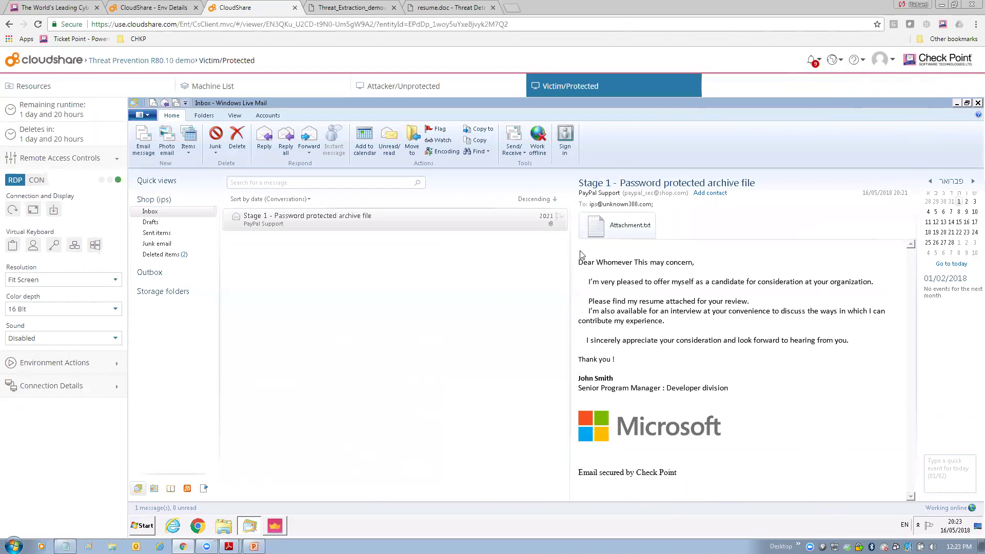
# - Refresh Logs & Monitor and inspect the resume.doc Prevent entry, highlighting SMTP Emulation and the zip file type
pyautogui.click(957, 104)
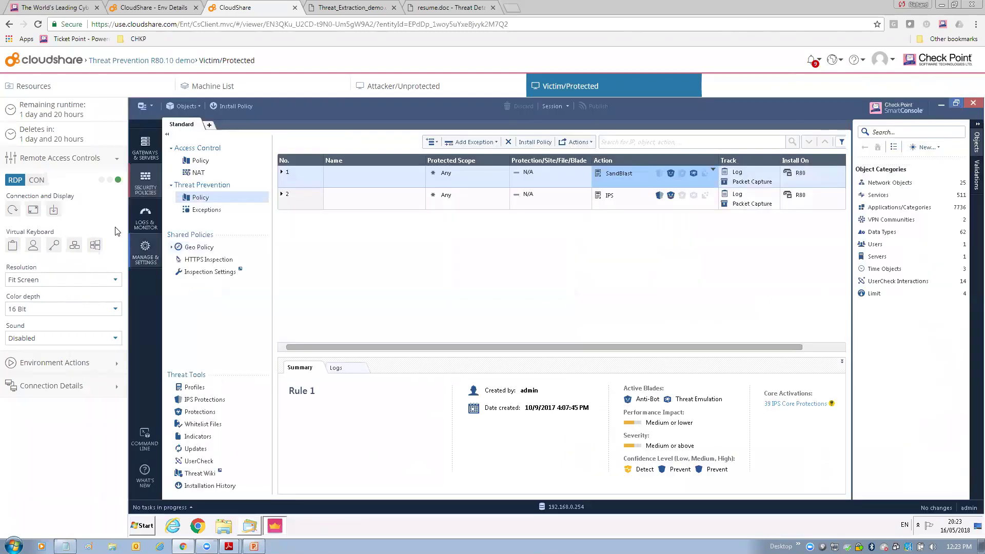
pyautogui.click(145, 216)
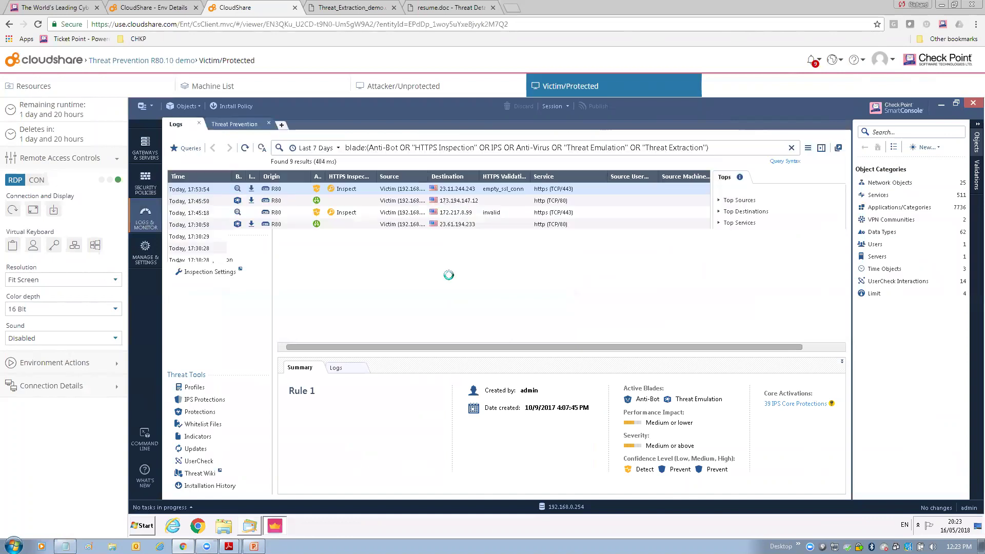
pyautogui.click(245, 149)
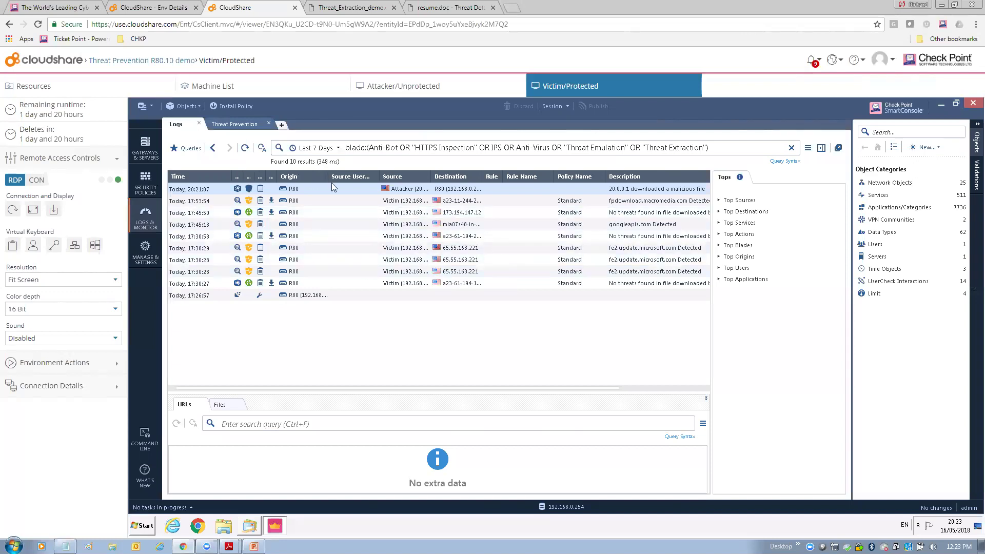
pyautogui.doubleClick(350, 190)
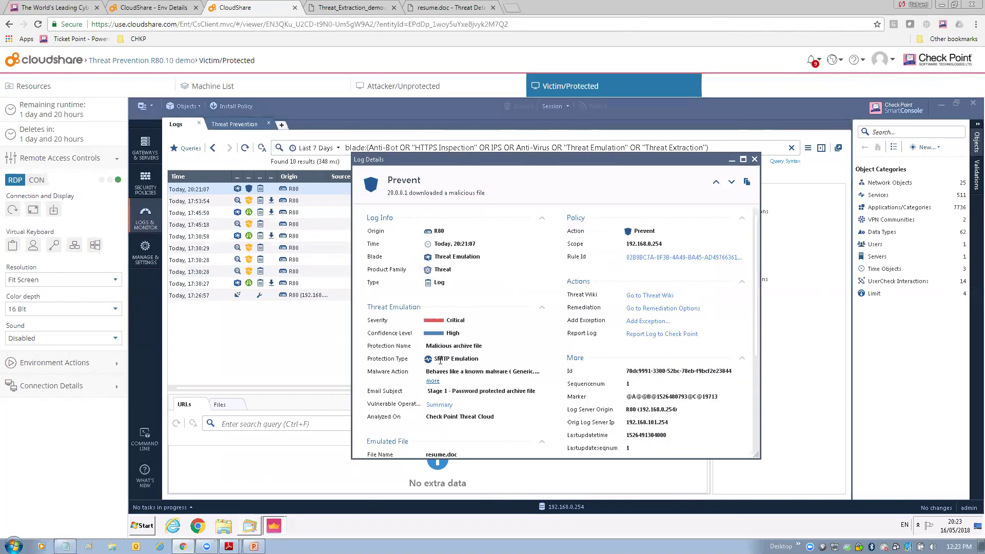
pyautogui.moveTo(435, 358); pyautogui.dragTo(478, 358)
pyautogui.moveTo(754, 277); pyautogui.dragTo(757, 360)
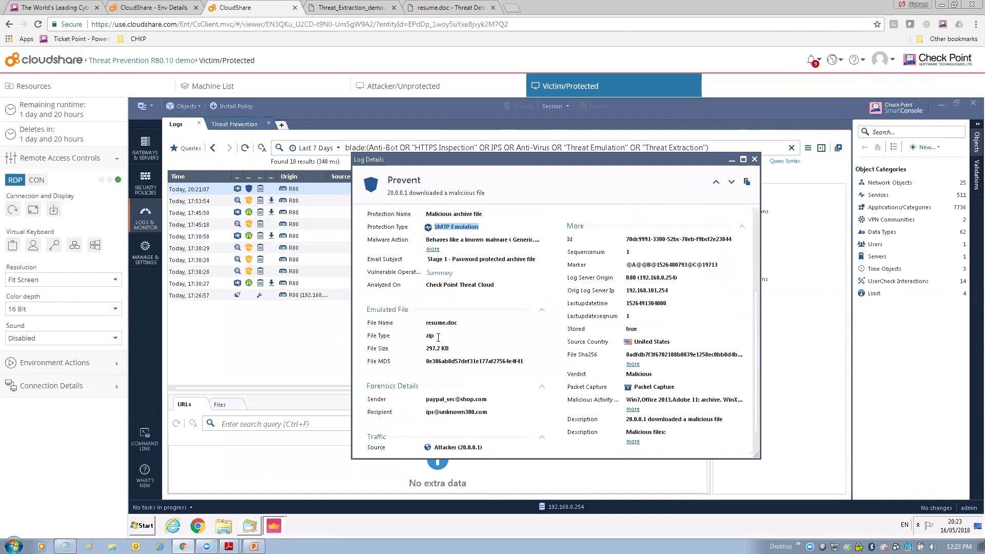
pyautogui.moveTo(436, 336); pyautogui.dragTo(425, 337)
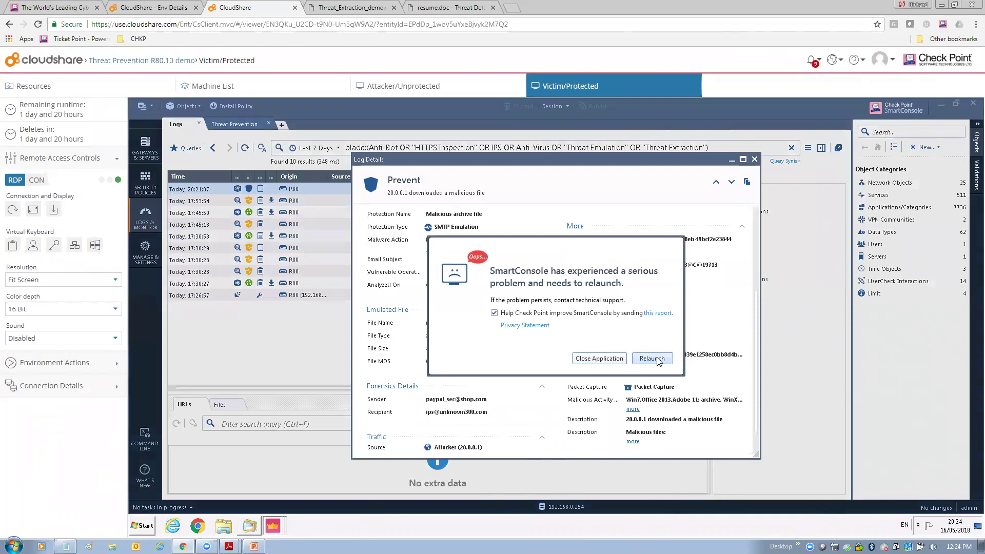
# - Relaunch SmartConsole and log back in to 192.168.0.254, proceeding past the existing session
pyautogui.click(658, 360)
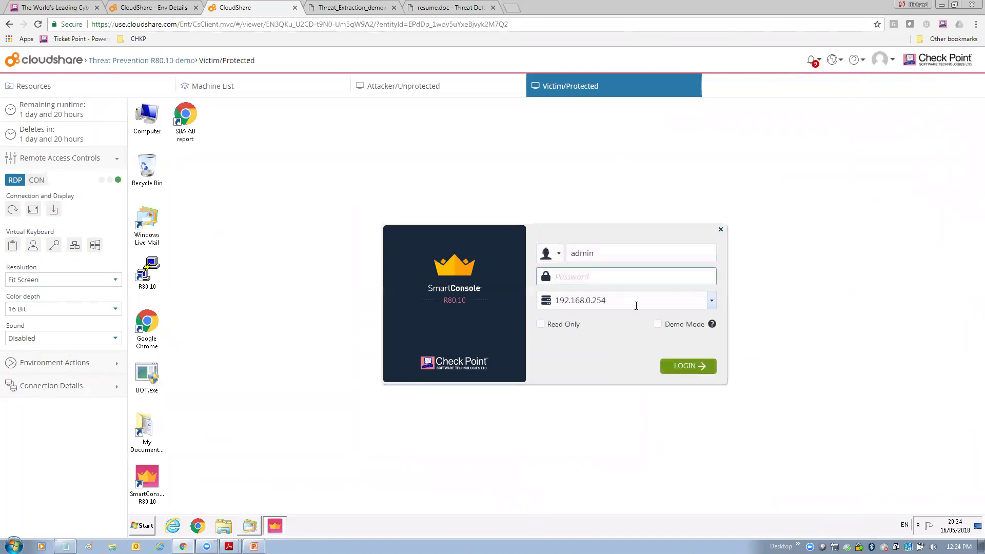
pyautogui.write('vpn')
pyautogui.press('BackSpace')
pyautogui.press('BackSpace')
pyautogui.press('BackSpace')
pyautogui.press('Return')
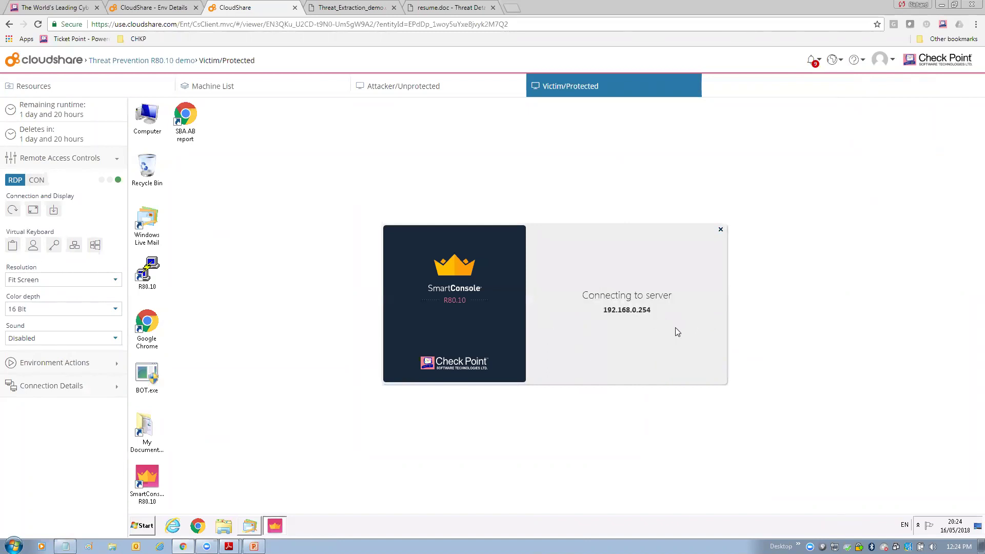
pyautogui.click(685, 366)
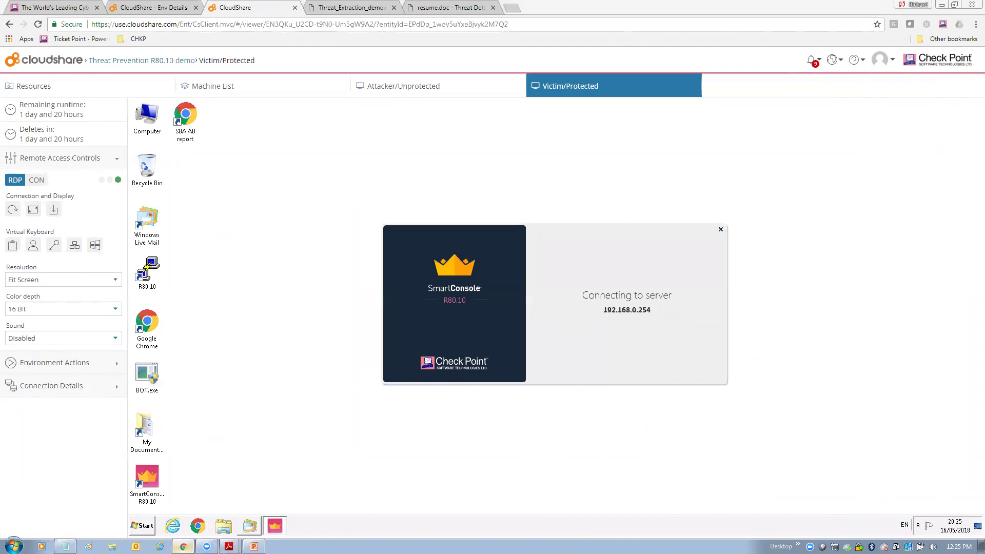
# - Glance at the environment diagram PDF, then restore the CloudShare browser window to a smaller size
pyautogui.hotkey('alt', 'Tab')
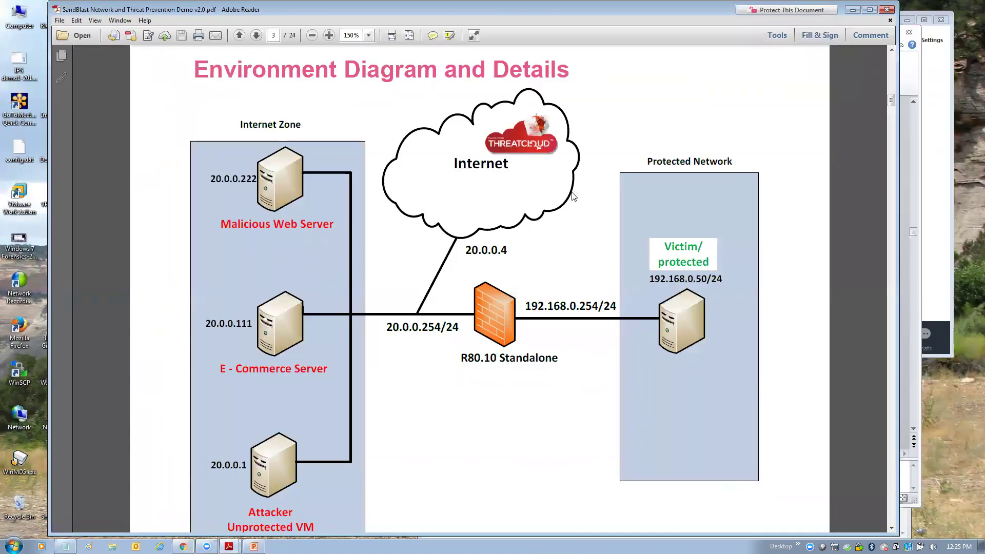
pyautogui.hotkey('alt', 'Tab')
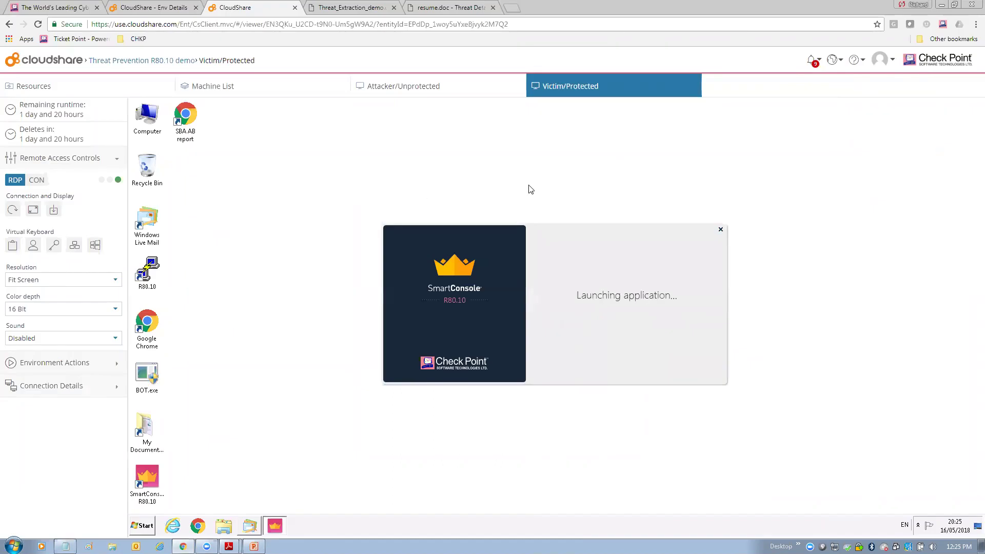
pyautogui.doubleClick(856, 10)
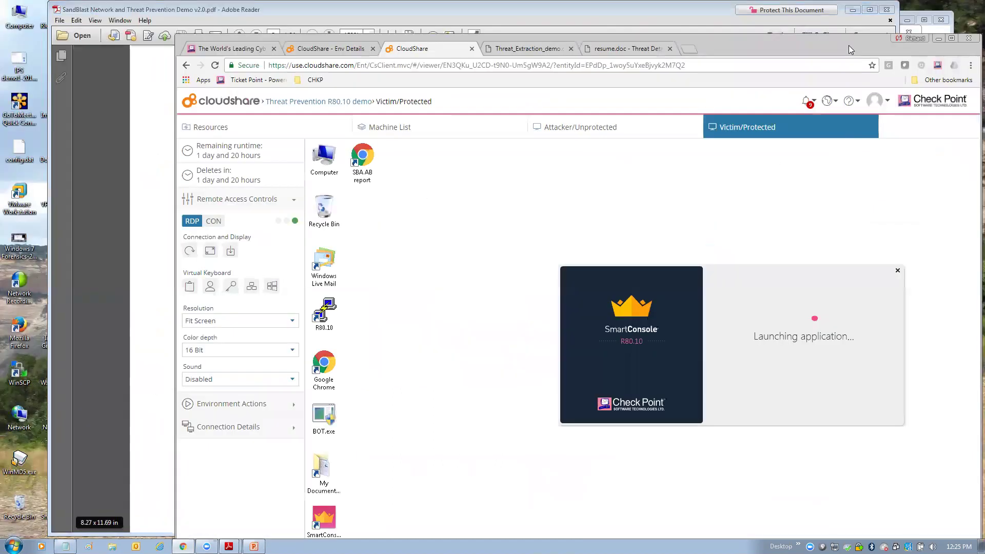
# - Open the threat report and highlight the attack email's subject and attached file name
pyautogui.click(628, 49)
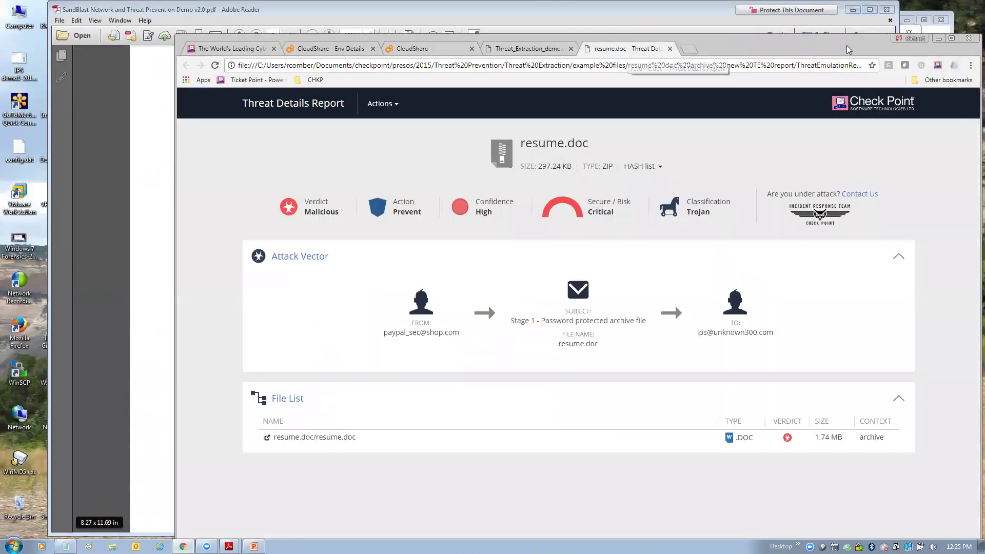
pyautogui.moveTo(846, 49); pyautogui.dragTo(811, 27)
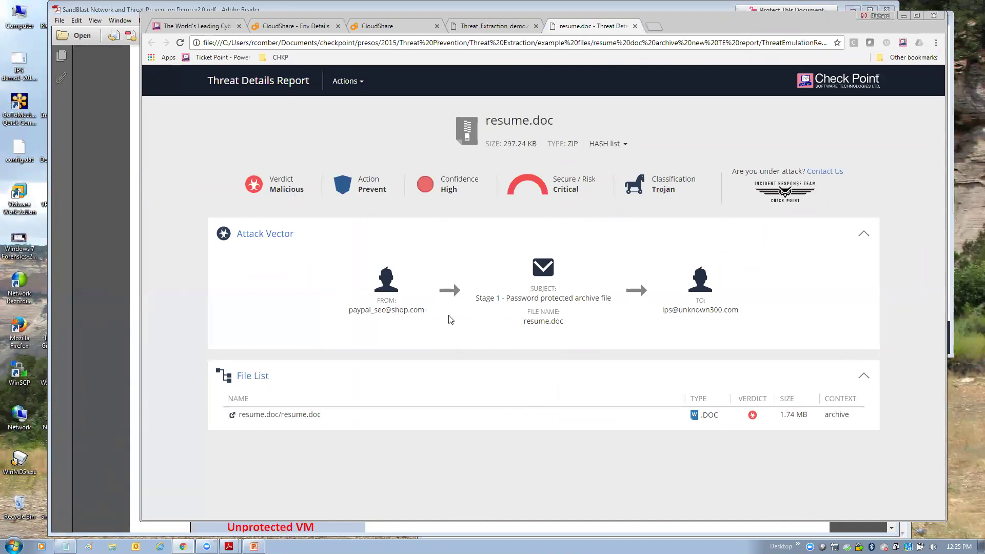
pyautogui.moveTo(476, 298); pyautogui.dragTo(611, 296)
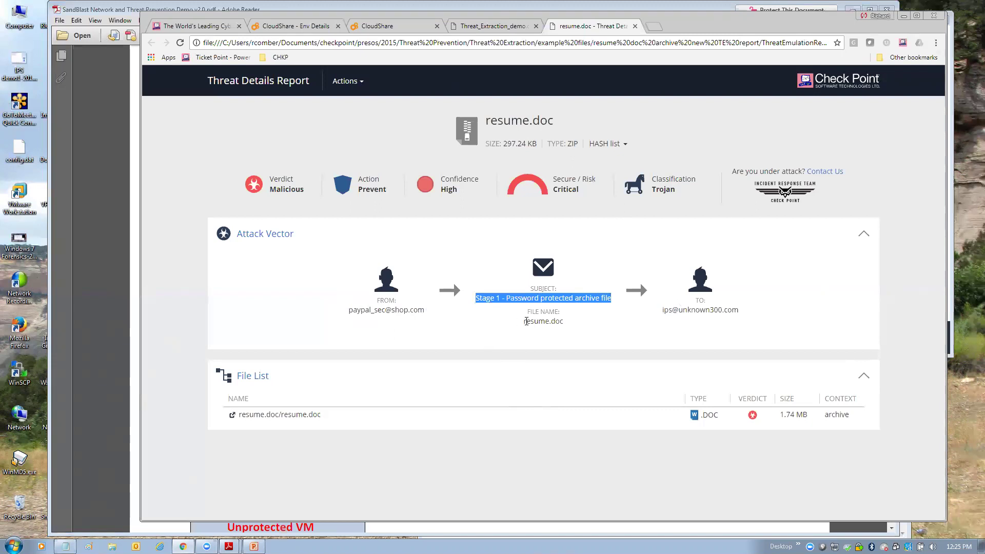
pyautogui.moveTo(526, 321); pyautogui.dragTo(575, 323)
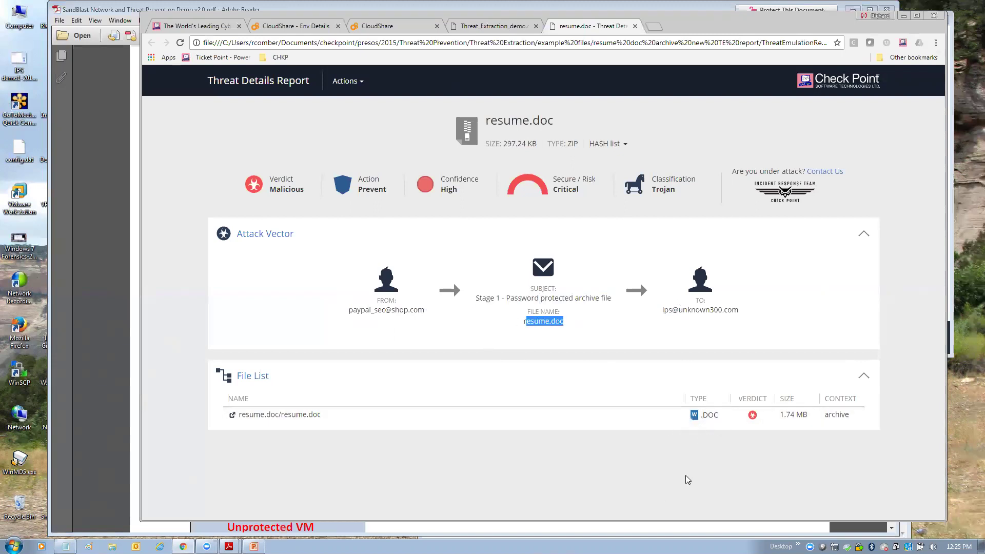
# - Open the report for resume.doc inside the archive and watch its Win7 emulation video
pyautogui.click(699, 414)
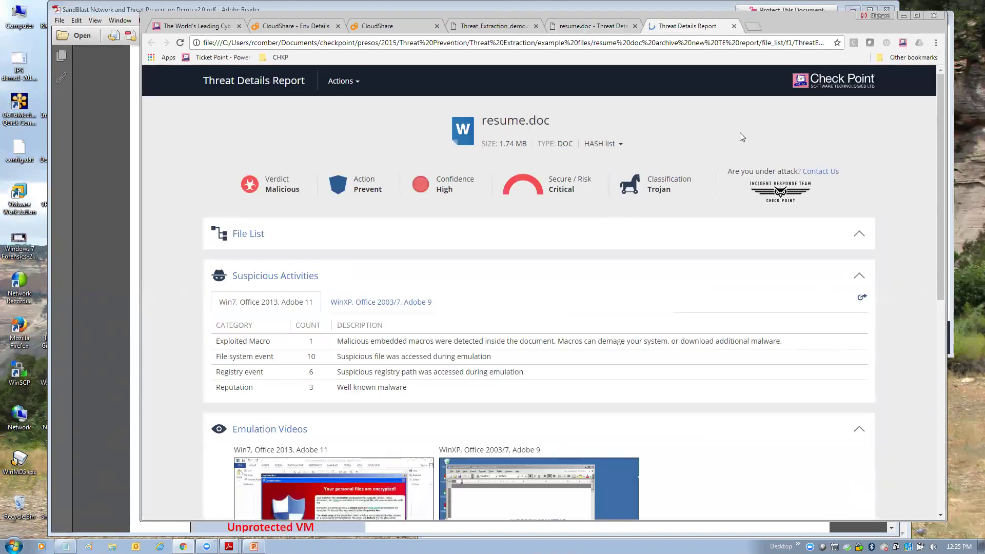
pyautogui.moveTo(939, 139); pyautogui.dragTo(943, 165)
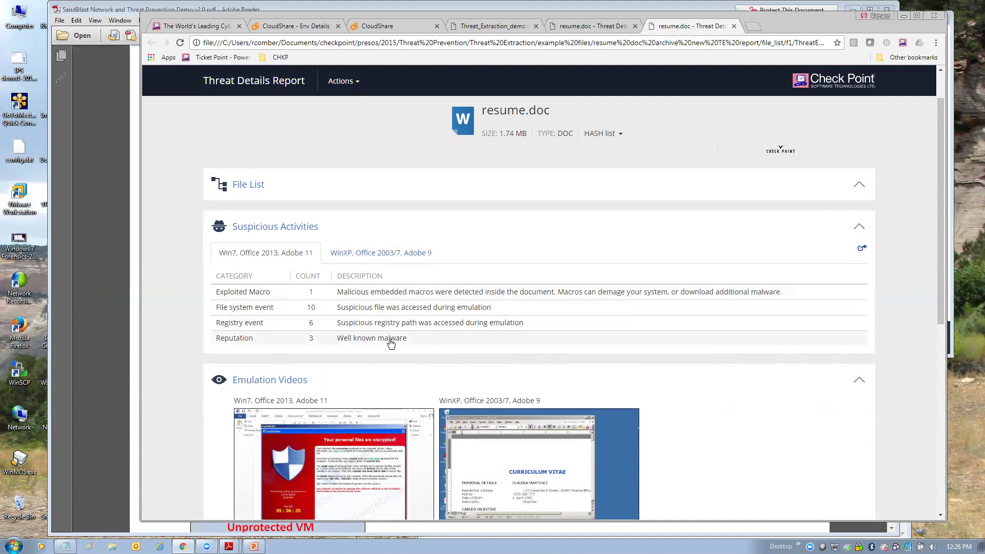
pyautogui.moveTo(937, 285); pyautogui.dragTo(944, 326)
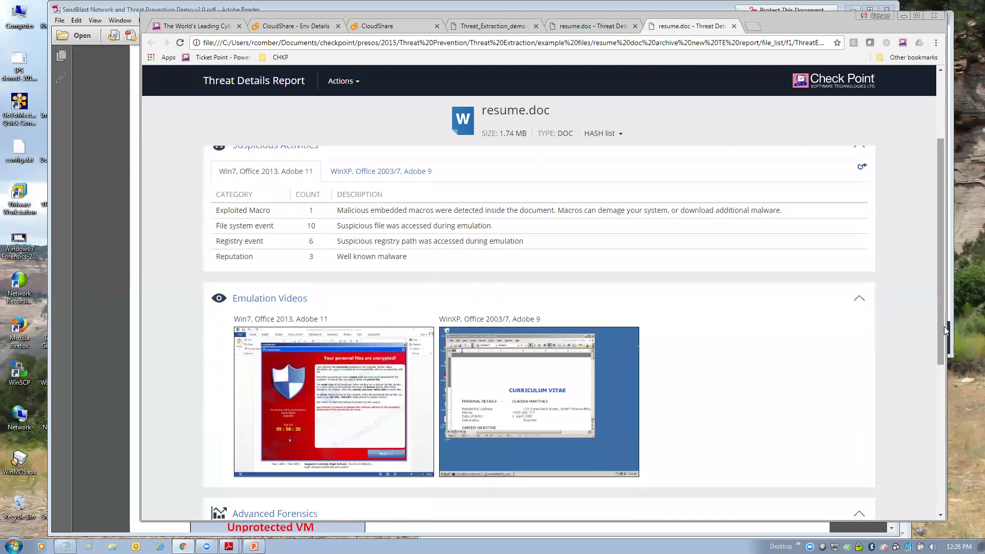
pyautogui.click(332, 392)
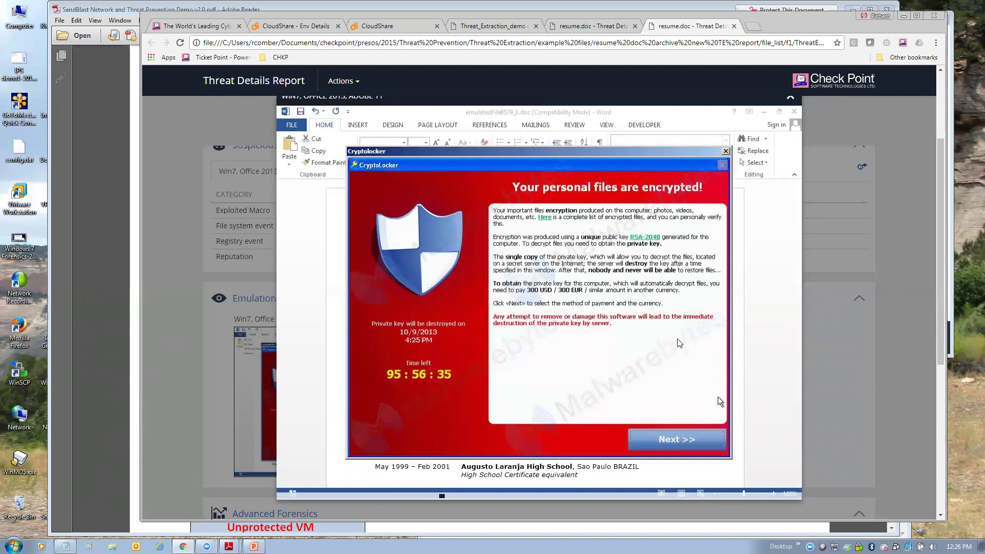
pyautogui.click(837, 349)
pyautogui.moveTo(942, 267); pyautogui.dragTo(924, 163)
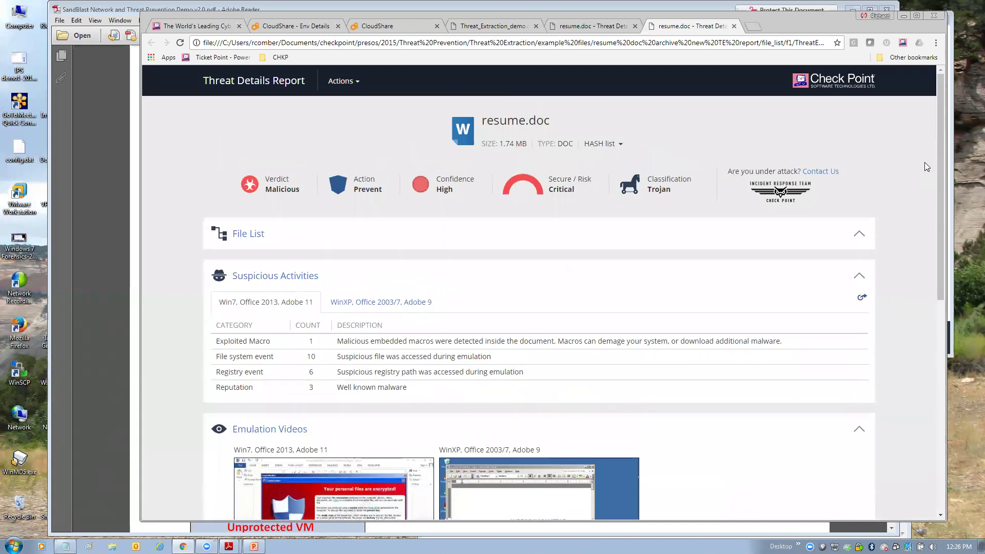
# - Switch to the Attacker/Unprotected machine and open the desktop Maliciousfiles folder
pyautogui.click(903, 18)
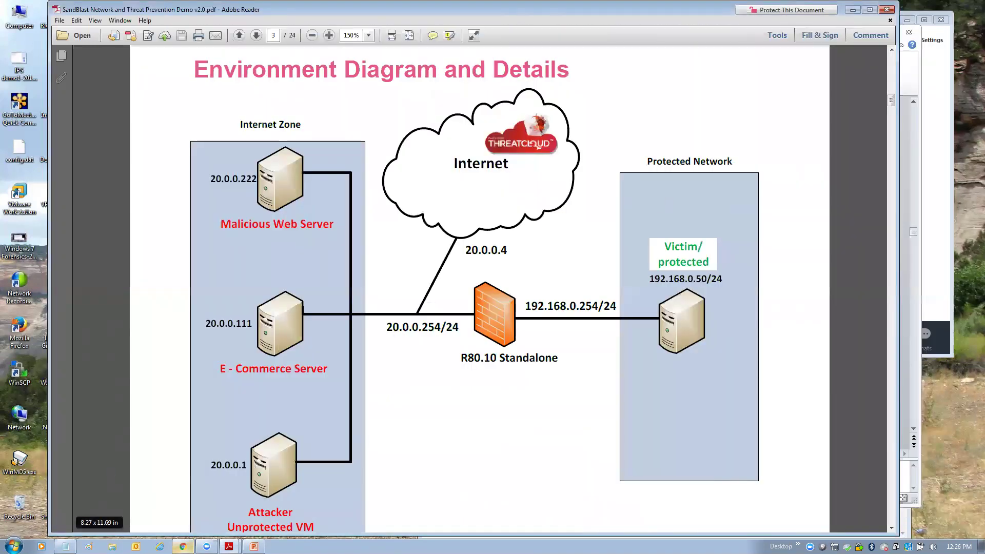
pyautogui.click(182, 546)
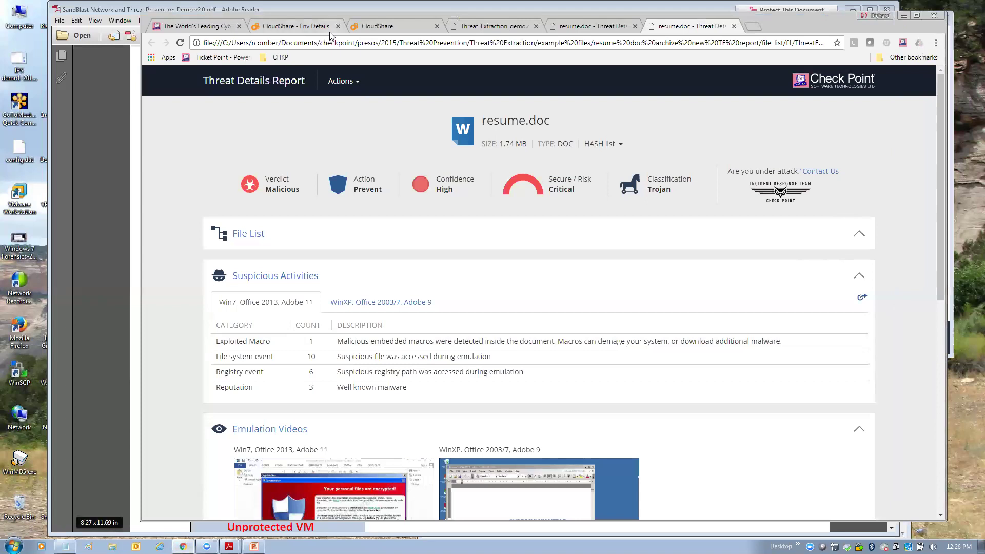
pyautogui.click(313, 29)
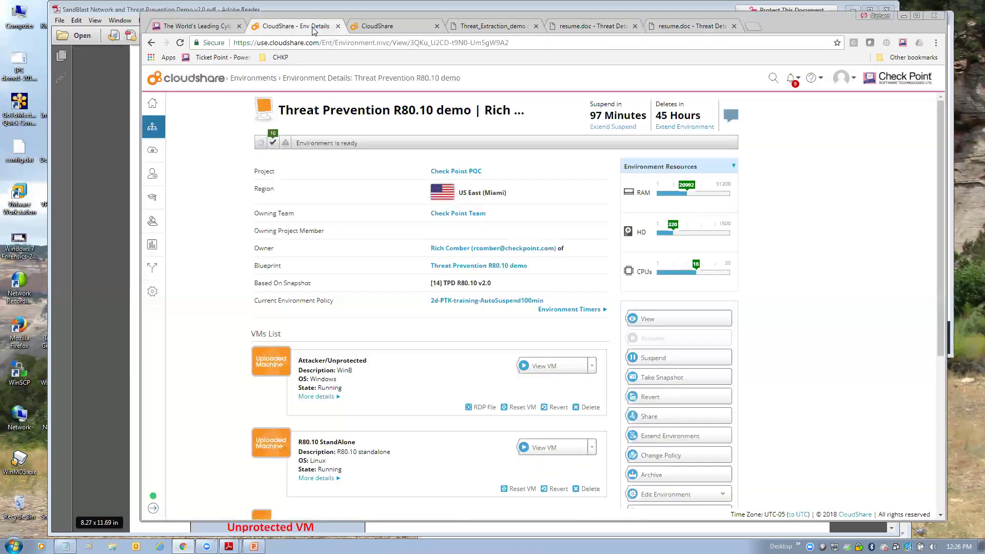
pyautogui.click(359, 30)
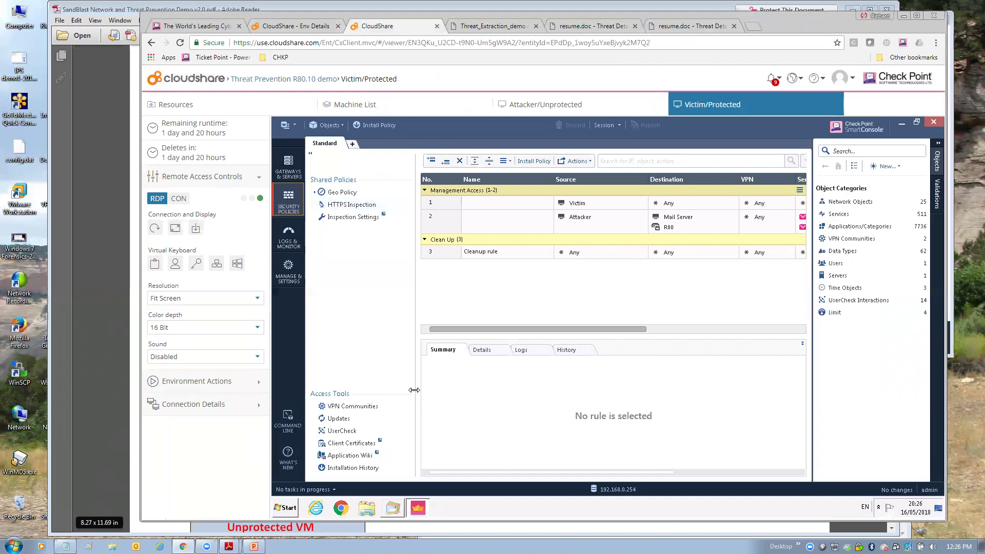
pyautogui.click(547, 106)
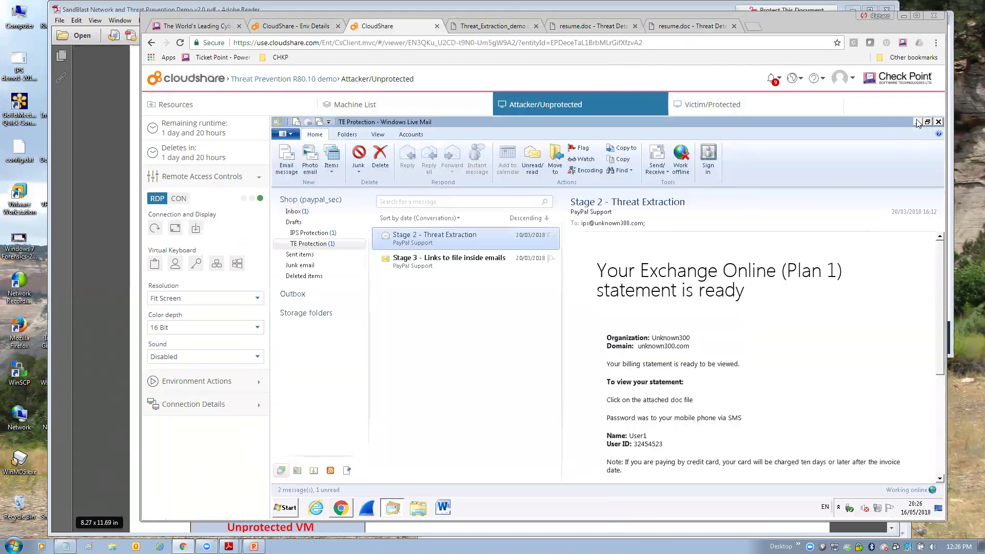
pyautogui.click(918, 122)
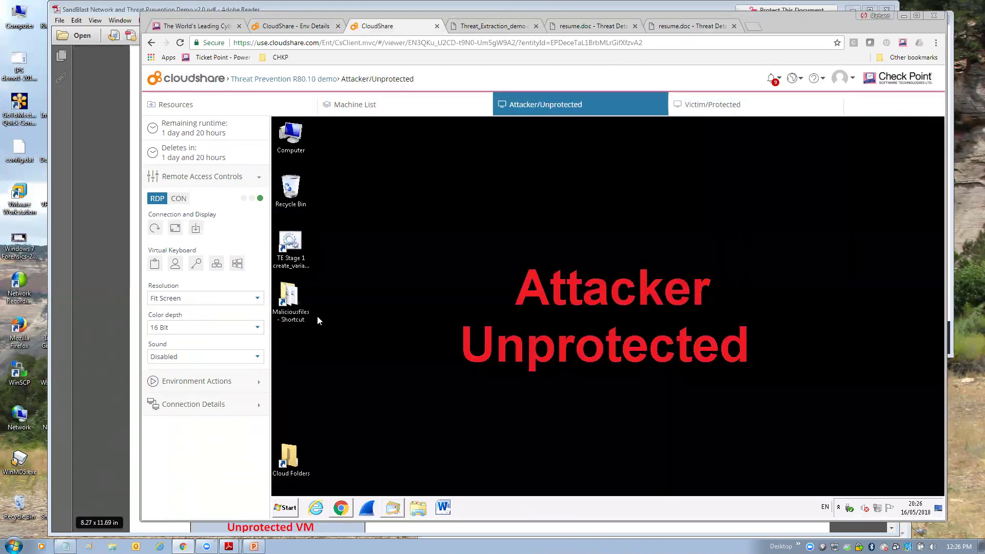
pyautogui.doubleClick(289, 300)
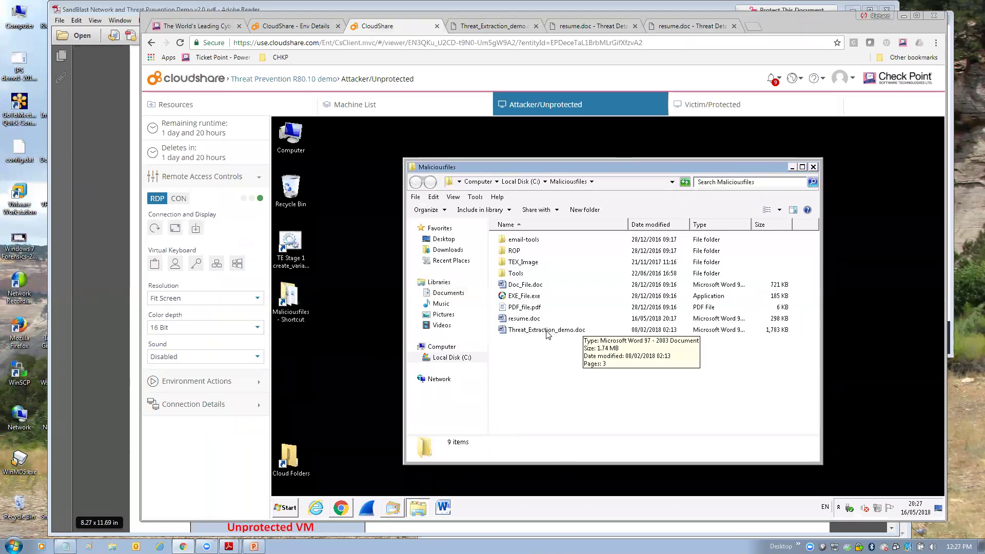
# - Run Threat_Extraction_demo.doc and dismiss the activation, Cryptolocker, file-not-found, password and memory pop-ups
pyautogui.doubleClick(547, 330)
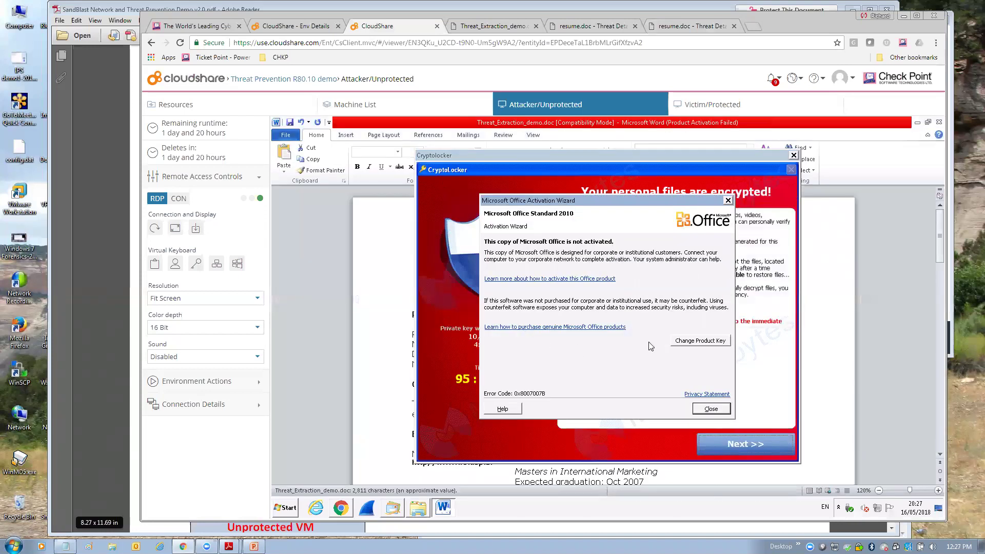
pyautogui.click(709, 410)
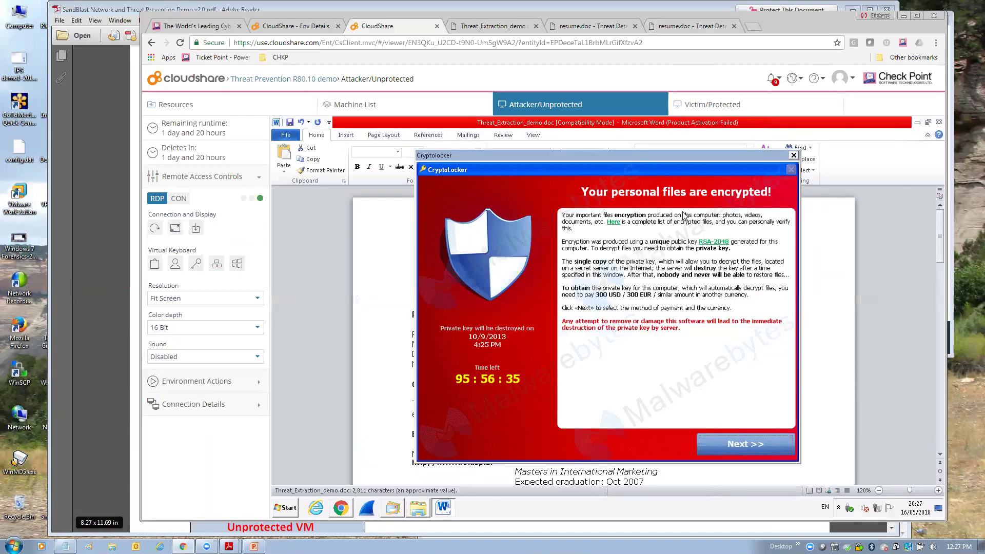
pyautogui.click(794, 156)
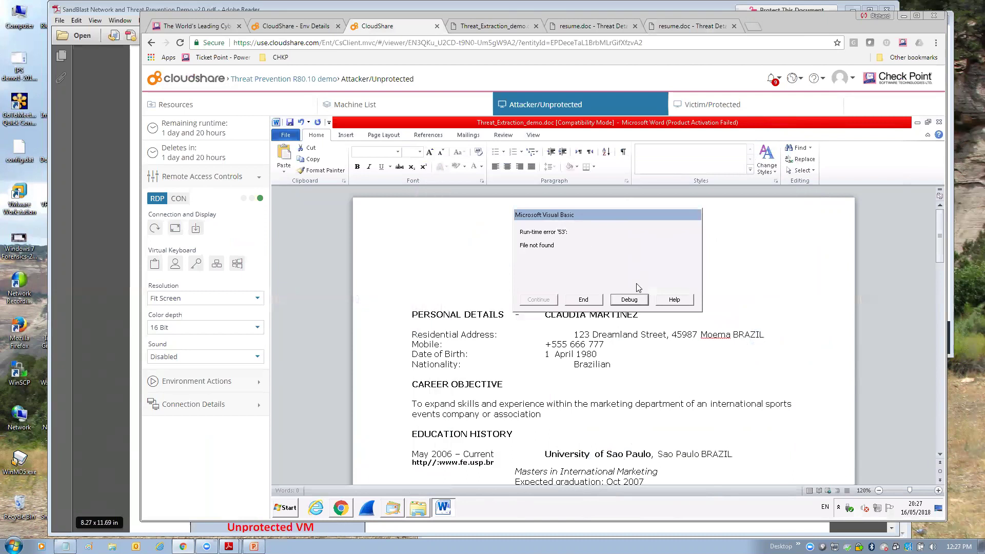
pyautogui.click(630, 300)
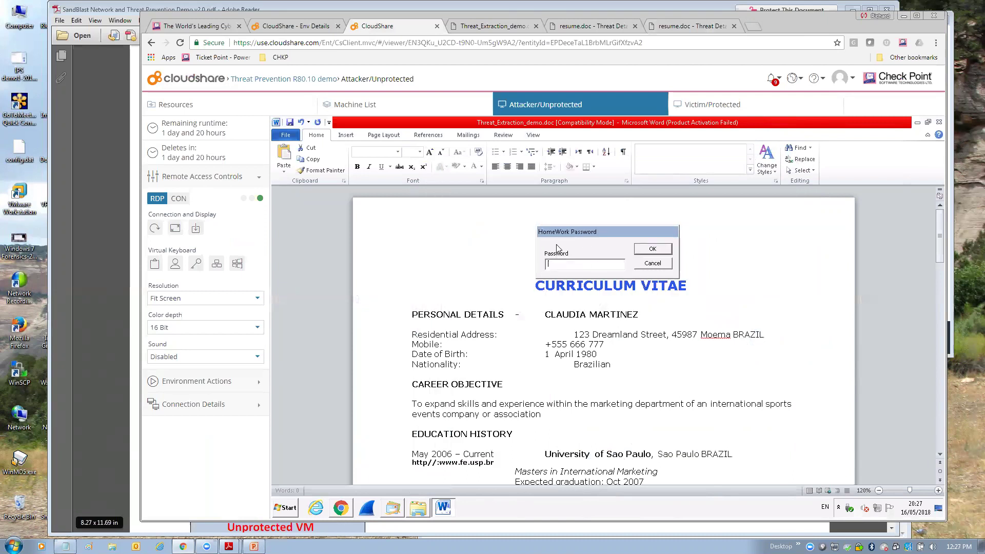
pyautogui.click(651, 263)
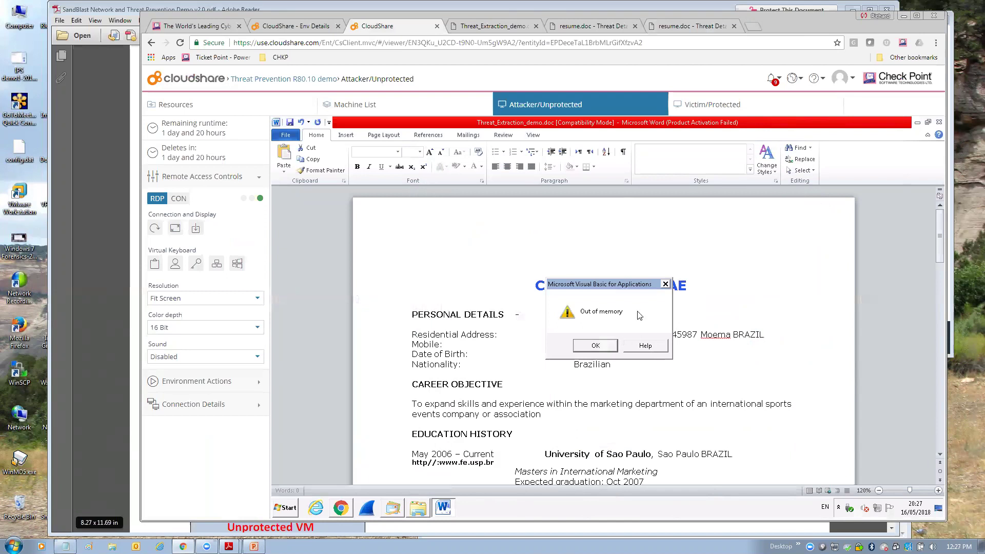
pyautogui.click(596, 346)
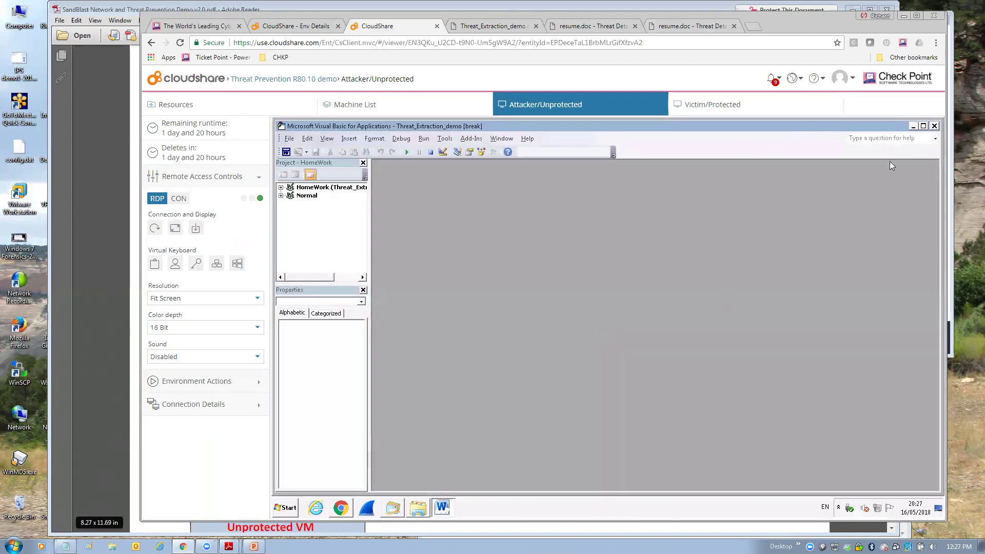
# - Stop the debugger, close the VBA macro editor, and close Word
pyautogui.click(934, 126)
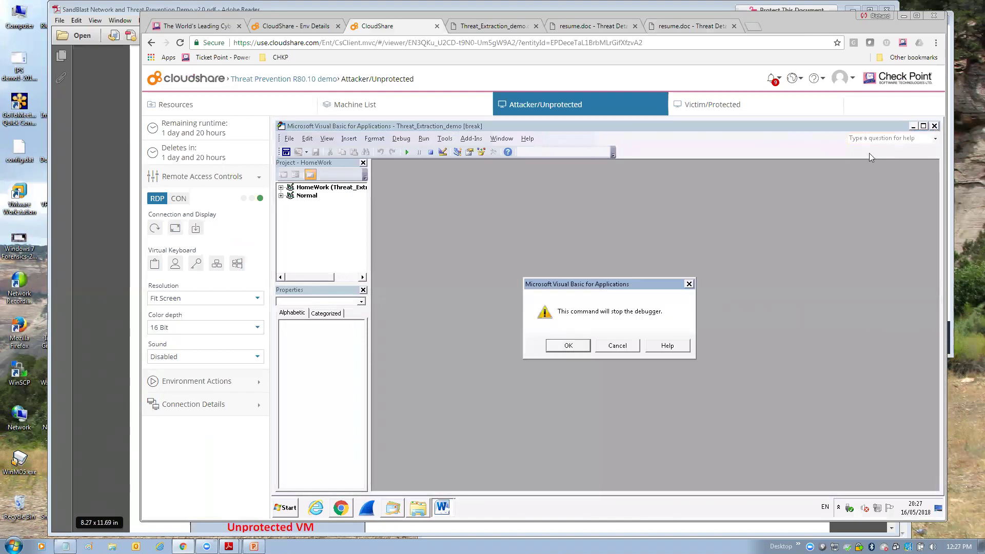
pyautogui.click(618, 346)
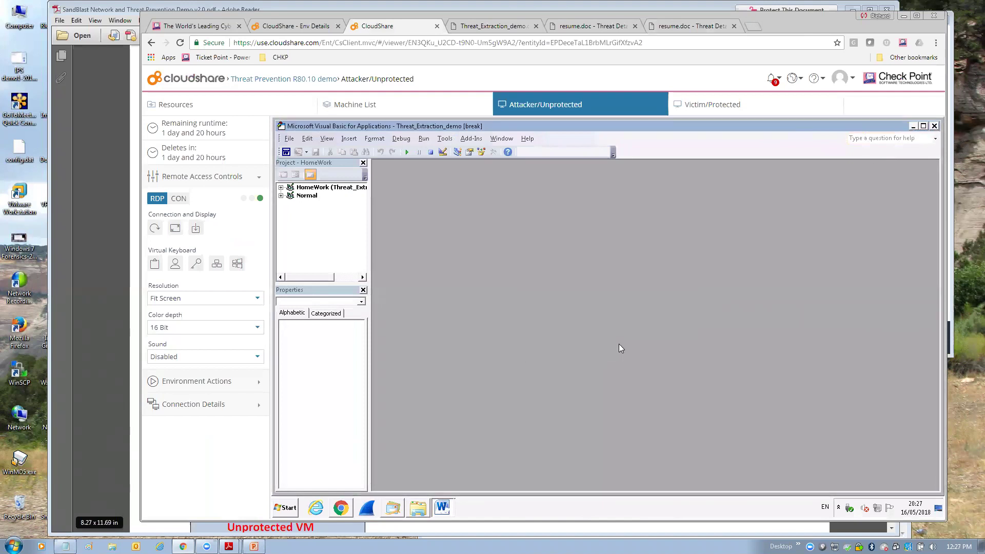
pyautogui.click(934, 126)
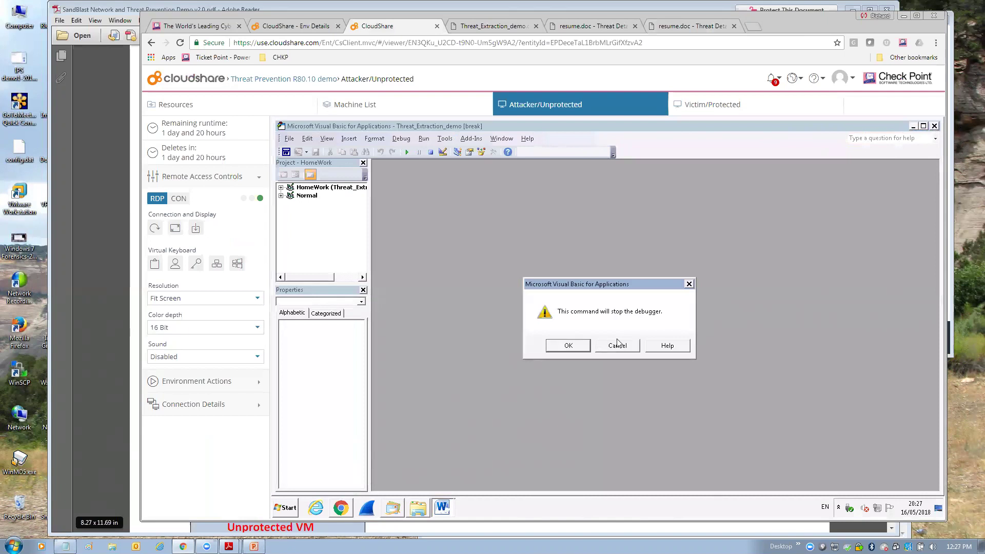
pyautogui.click(572, 346)
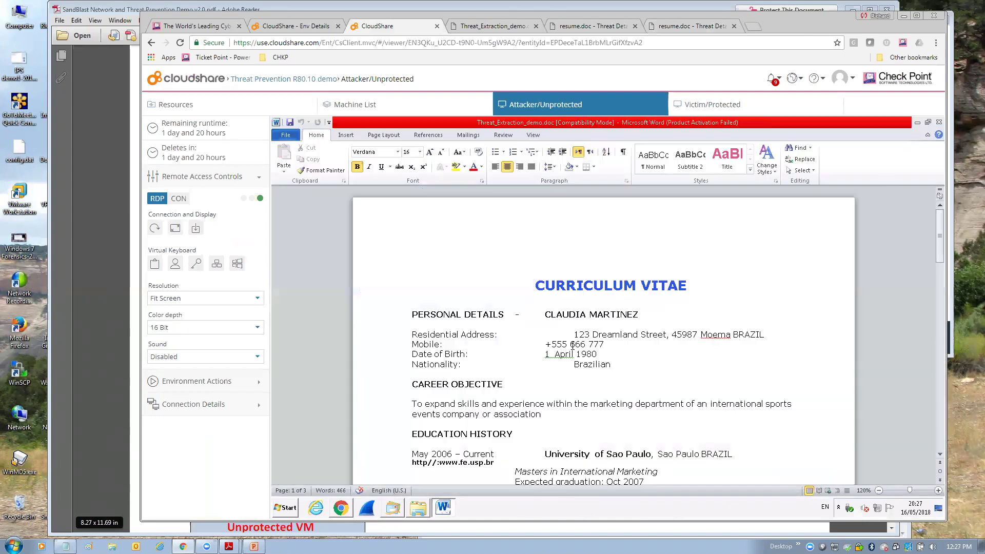
pyautogui.click(939, 122)
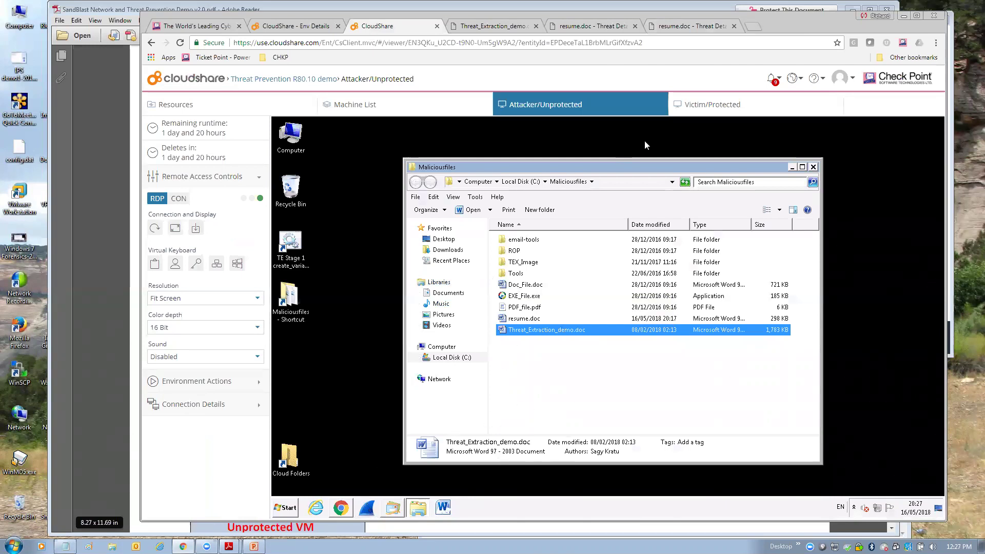
# - On the protected machine, expand Geo Policy and view the R80 gateway under Gateways & Servers
pyautogui.click(731, 101)
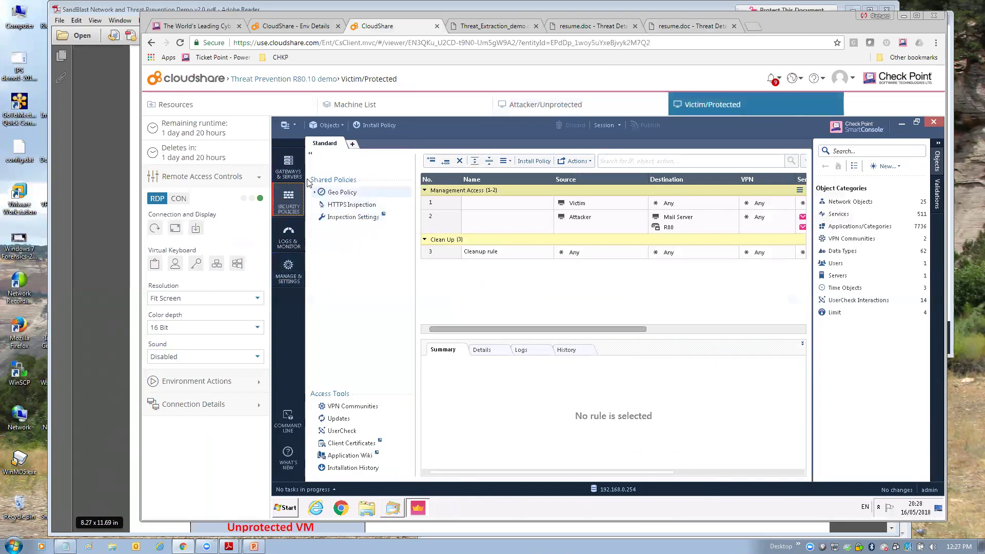
pyautogui.click(310, 154)
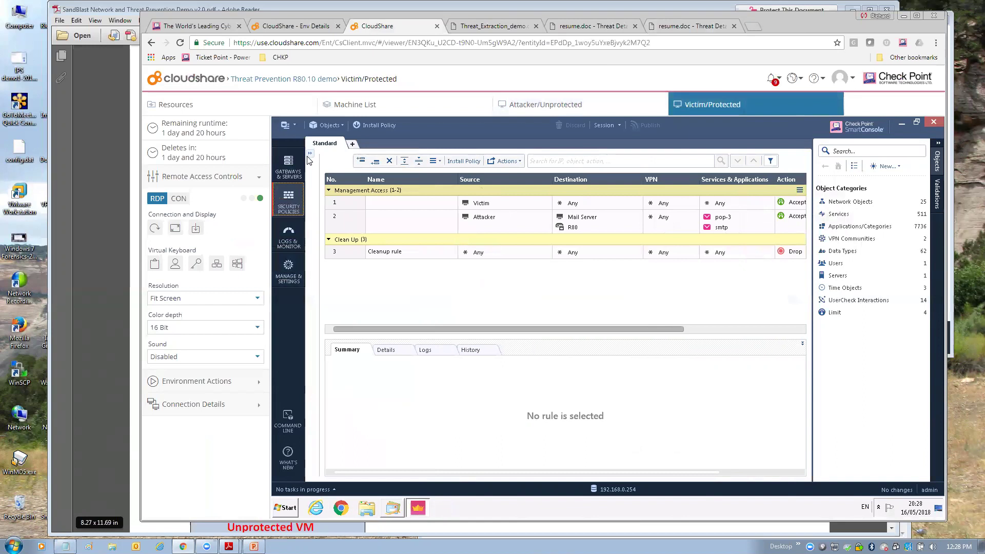
pyautogui.click(289, 234)
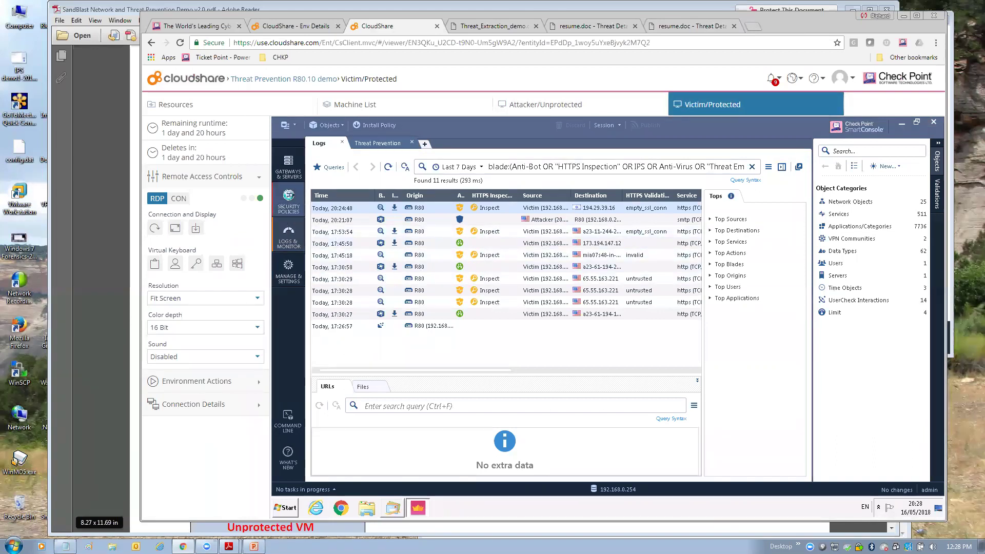
pyautogui.click(289, 199)
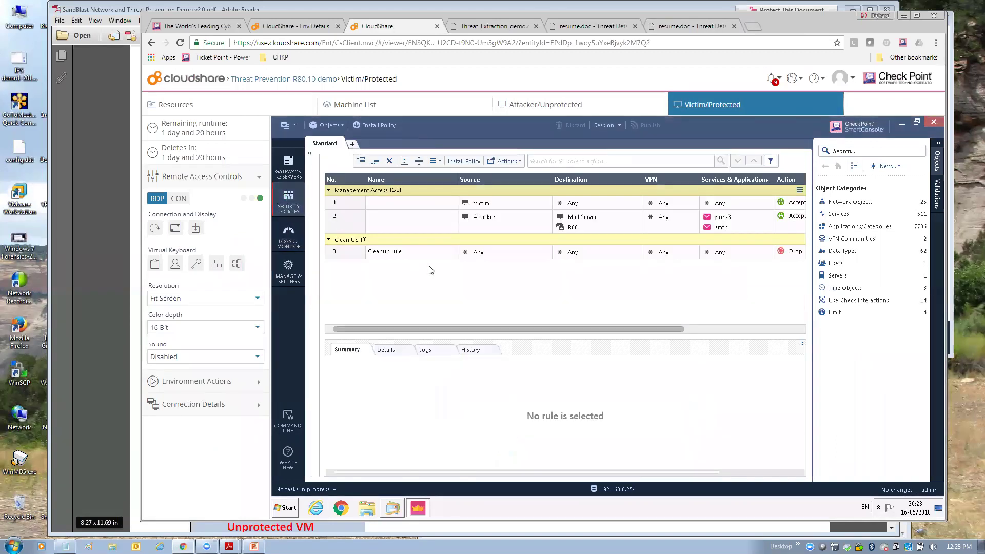
pyautogui.click(310, 155)
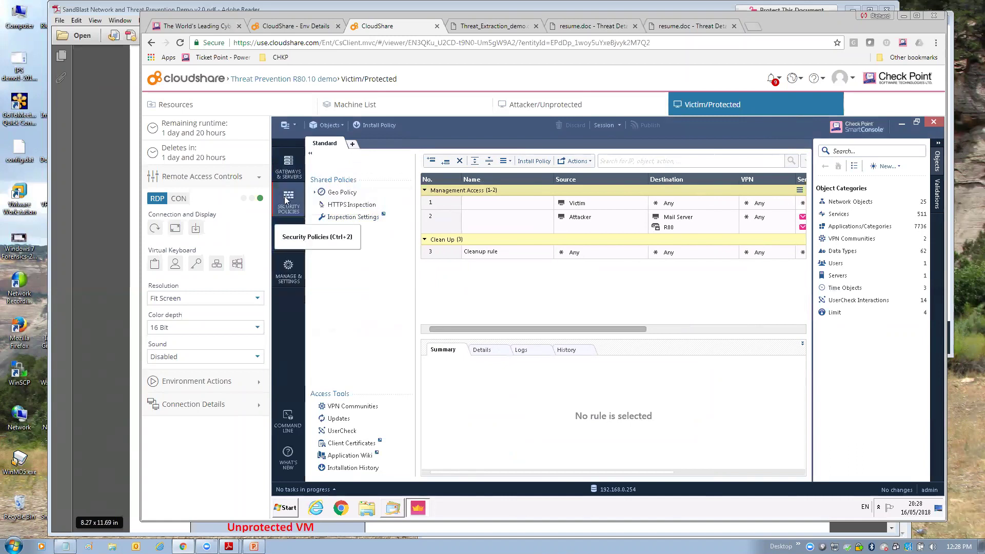
pyautogui.click(314, 192)
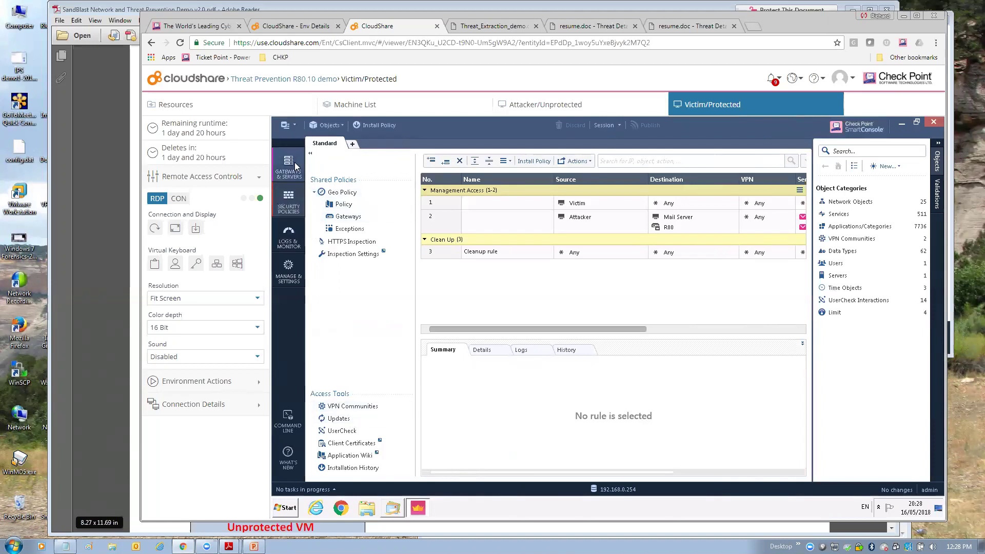
pyautogui.click(353, 144)
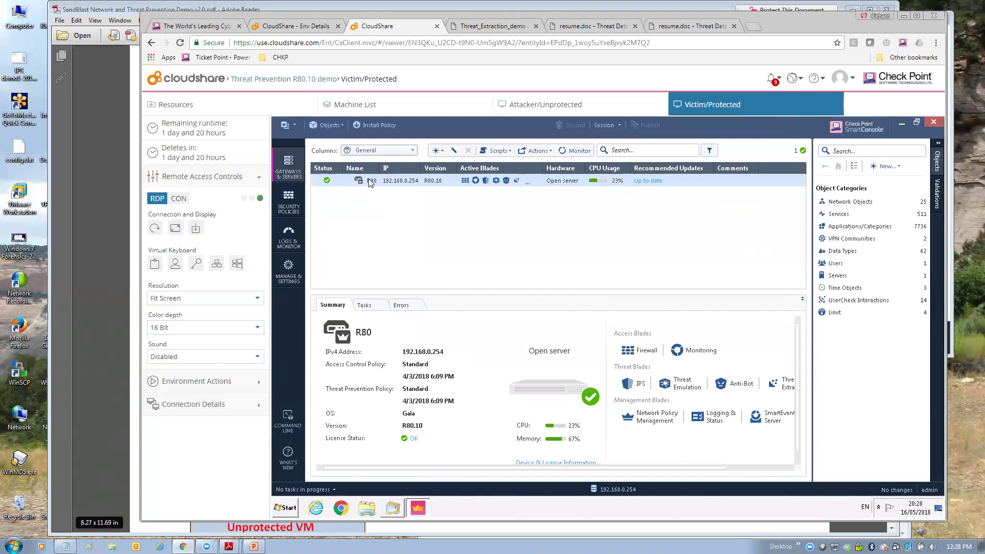
# - Check the R80 gateway's Network Security blades for Threat Extraction, then return to Security Policies
pyautogui.doubleClick(370, 180)
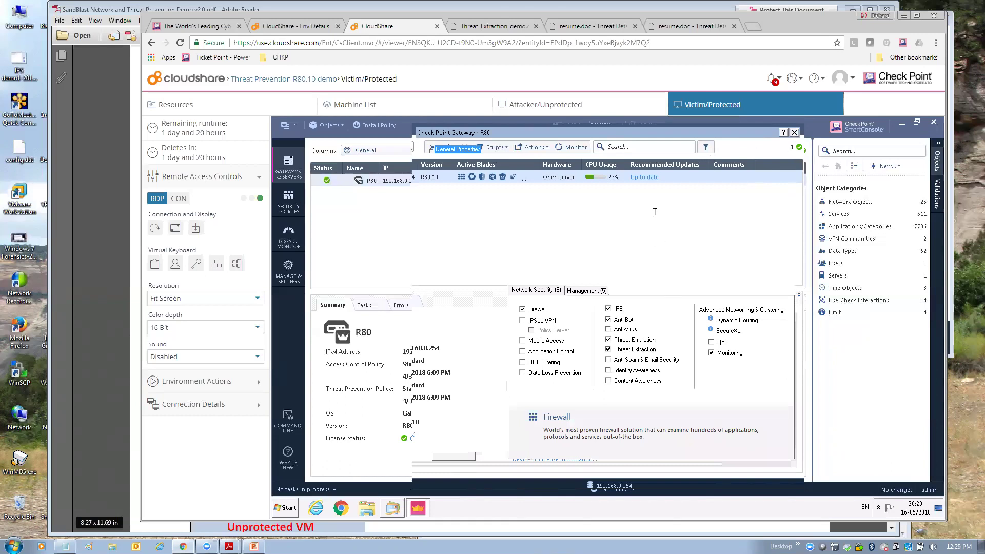
pyautogui.click(794, 133)
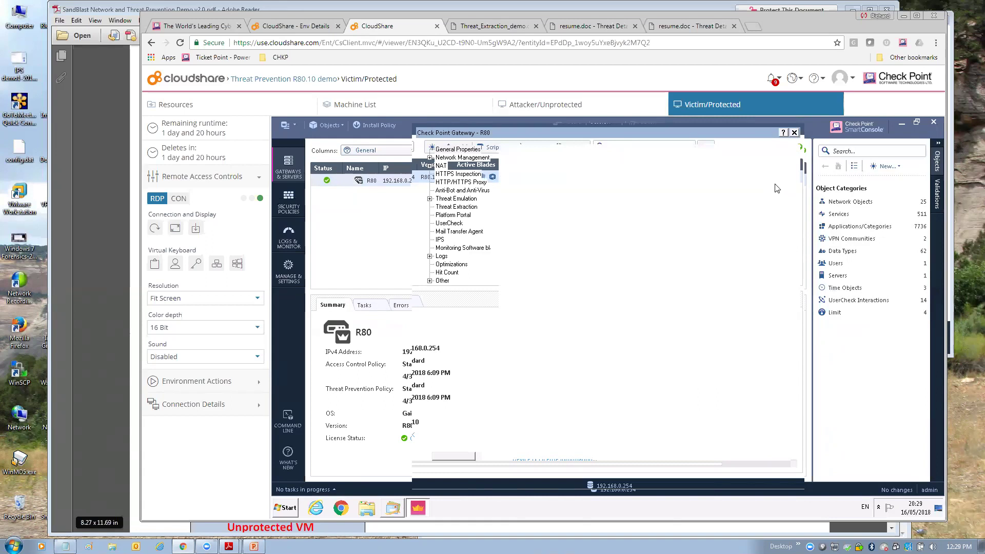
pyautogui.click(795, 134)
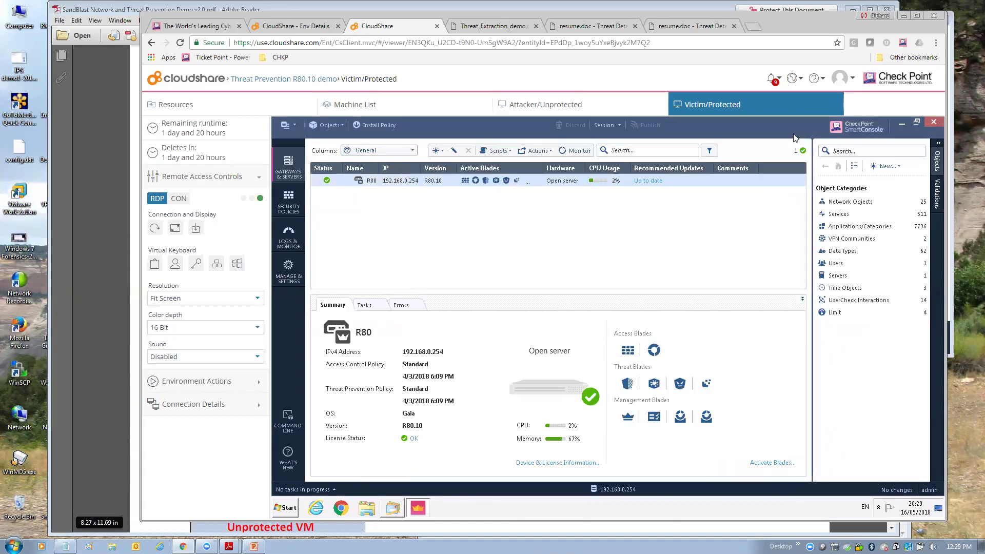
pyautogui.click(289, 202)
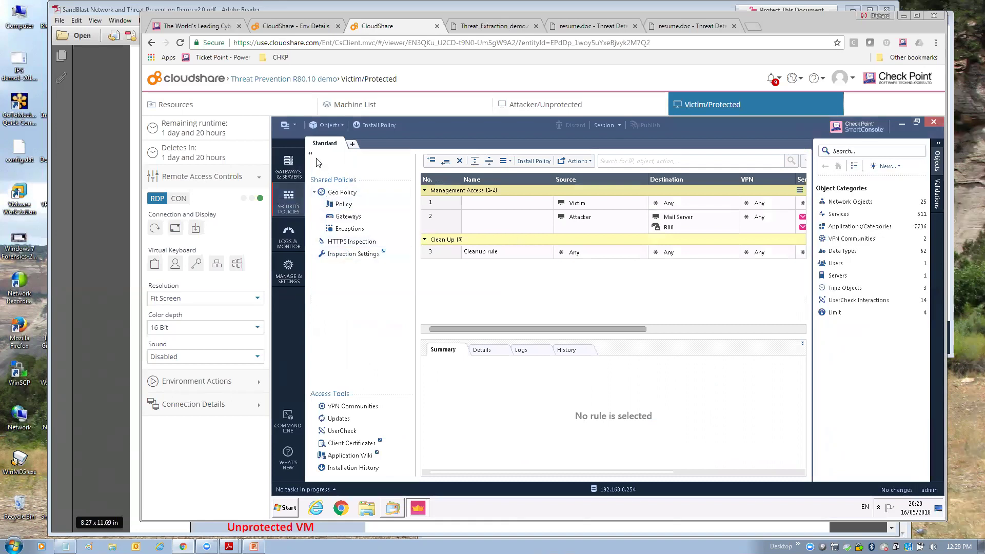
# - Open the Standard policy from Manage Policies, inspect its inactive Default Geo Policy rules, then return to Gateways & Servers
pyautogui.click(352, 146)
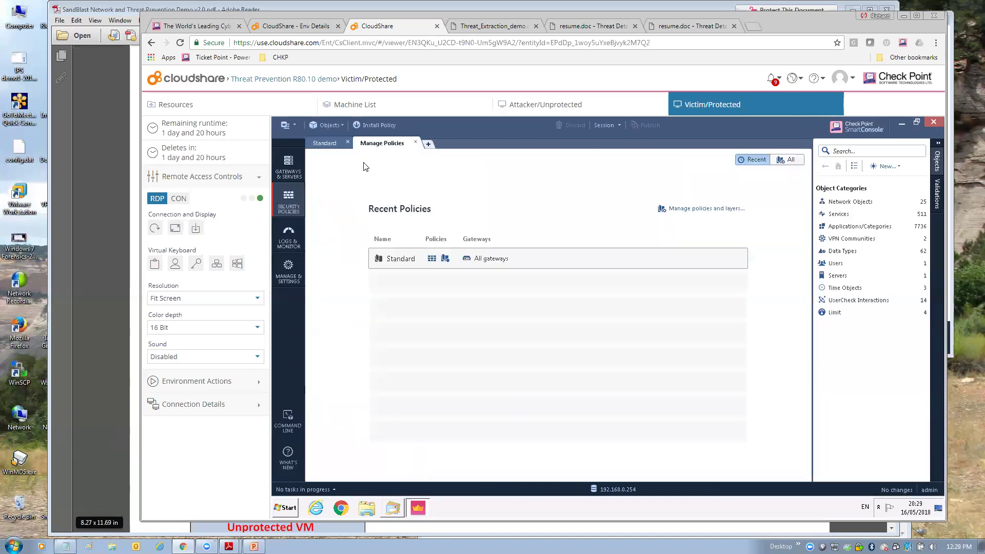
pyautogui.click(402, 259)
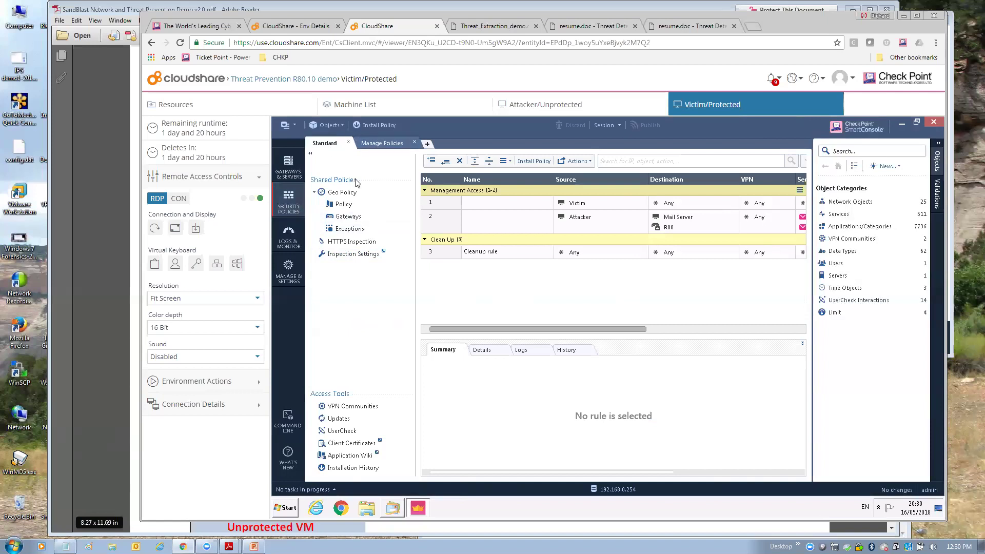
pyautogui.click(387, 144)
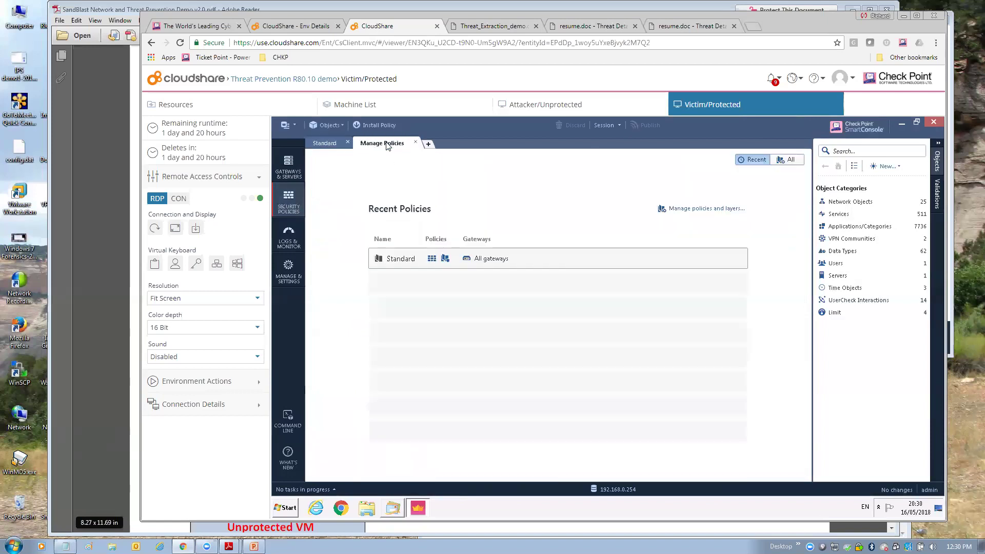
pyautogui.click(416, 258)
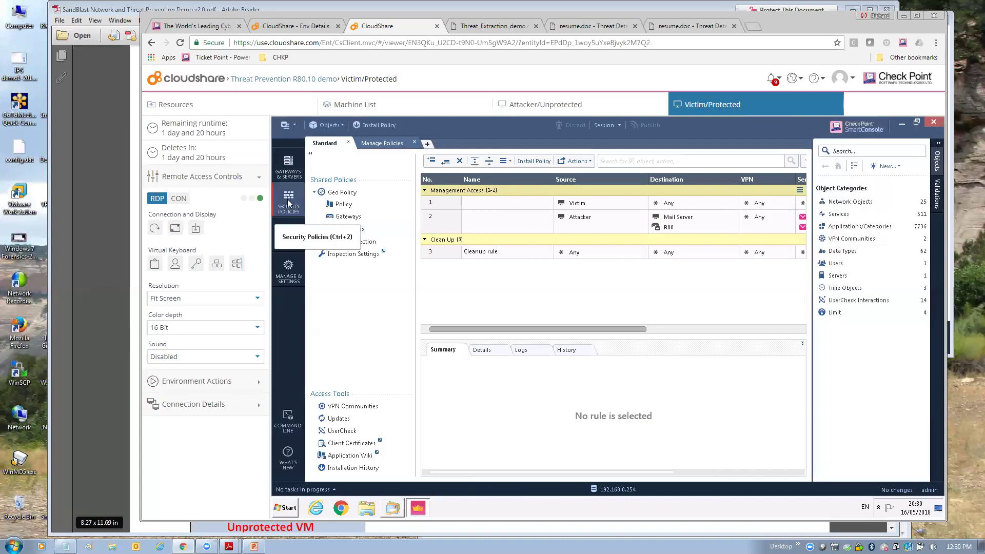
pyautogui.click(338, 205)
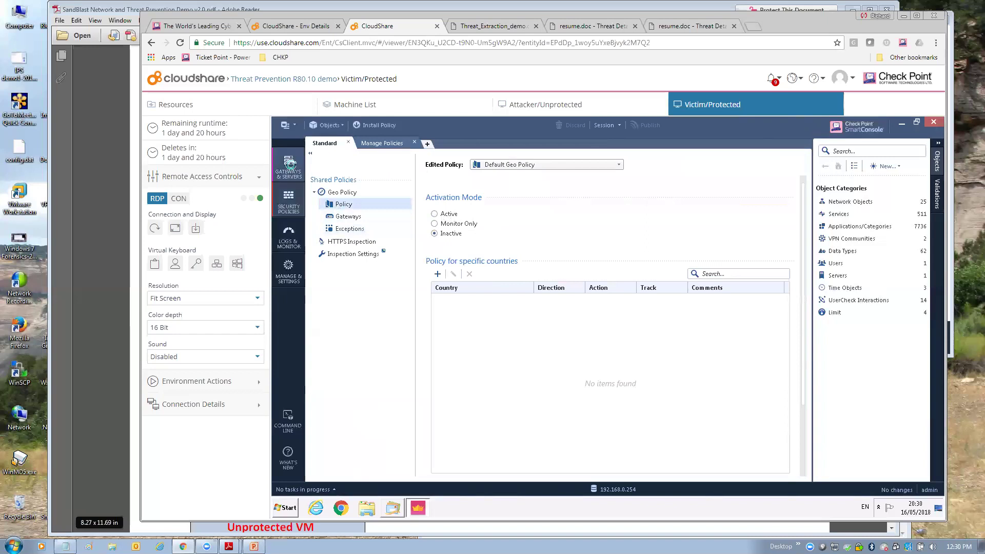
pyautogui.click(290, 163)
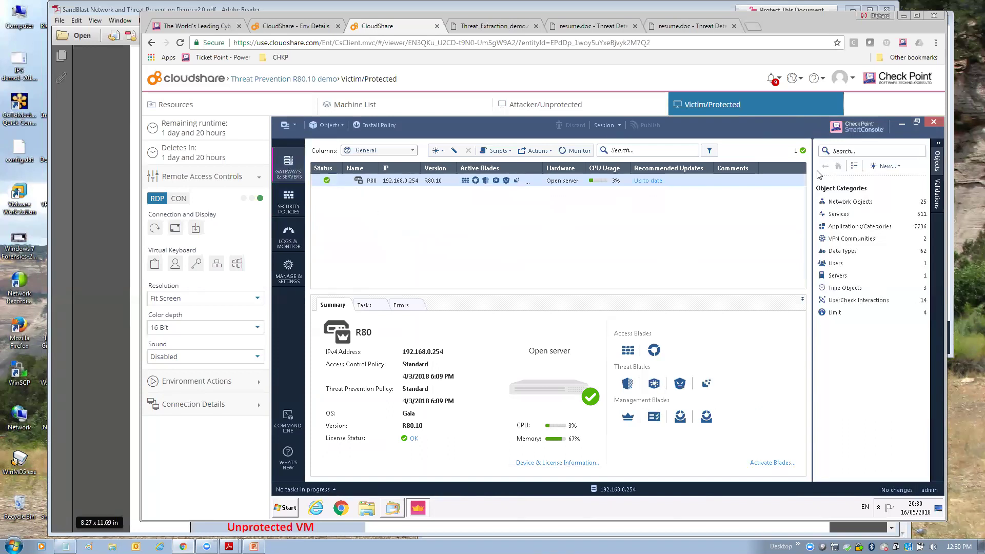
# - Close and relaunch SmartConsole, then log in to 192.168.0.254 with the admin password
pyautogui.click(934, 122)
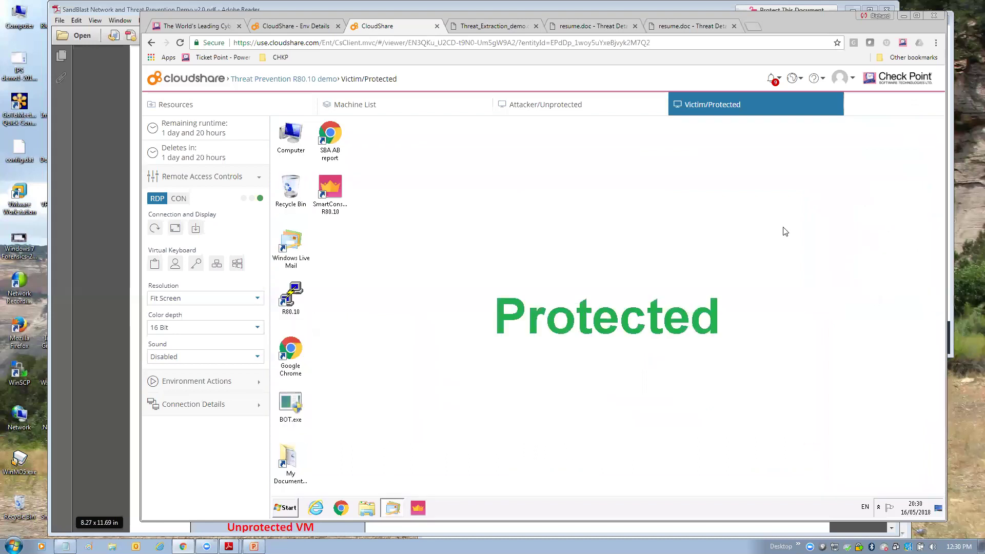
pyautogui.click(419, 509)
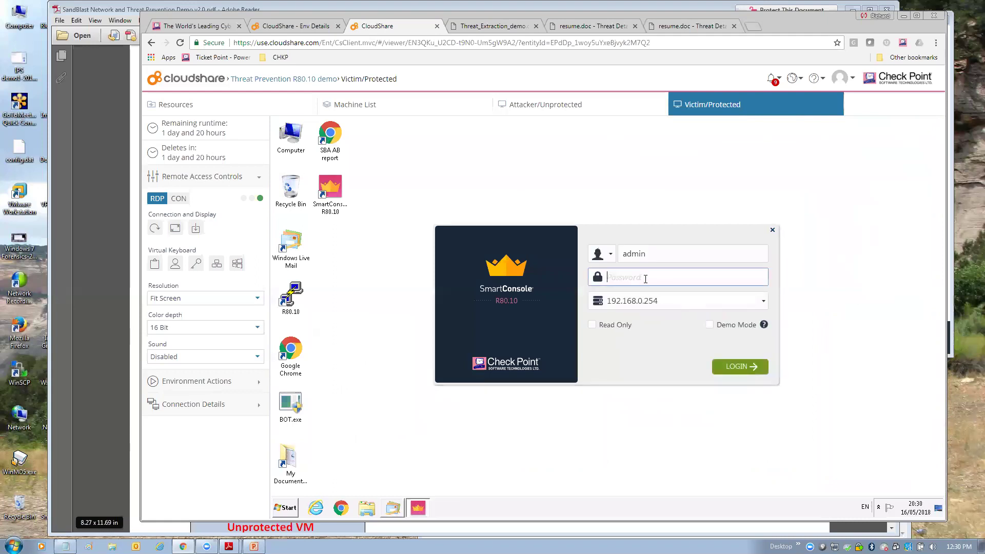
pyautogui.press('Return')
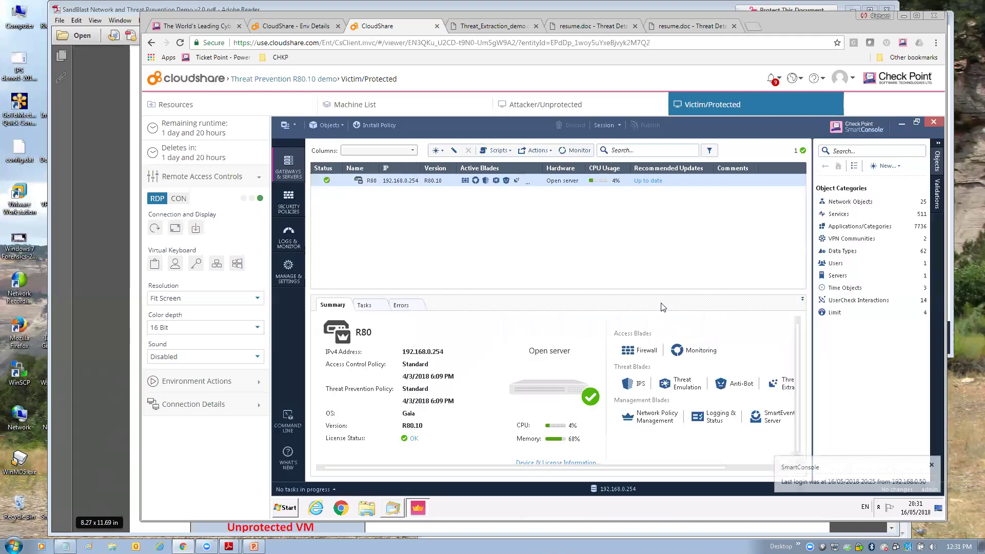
# - Edit Rule 1's SandBlast profile to activate Threat Extraction alongside Anti-Bot and Threat Emulation
pyautogui.click(294, 206)
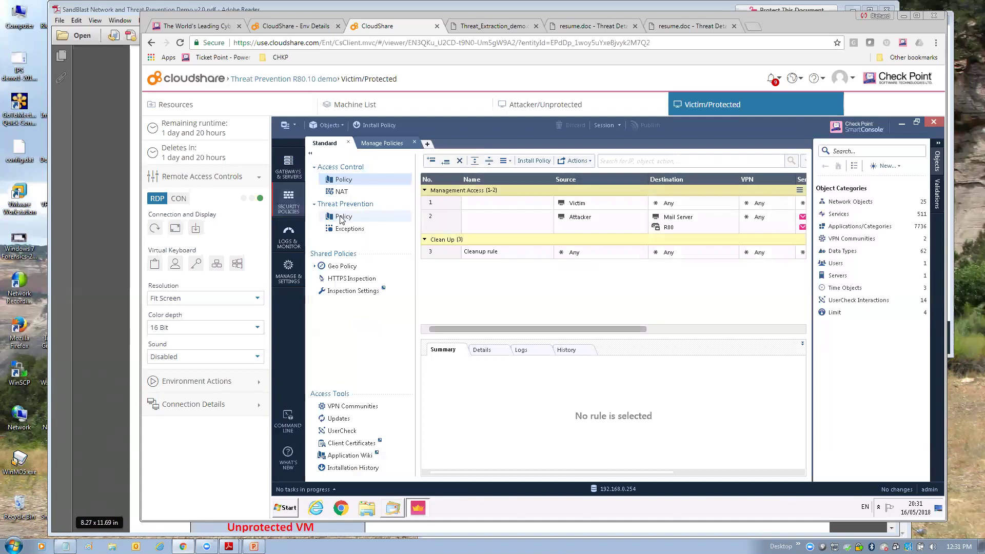
pyautogui.click(342, 217)
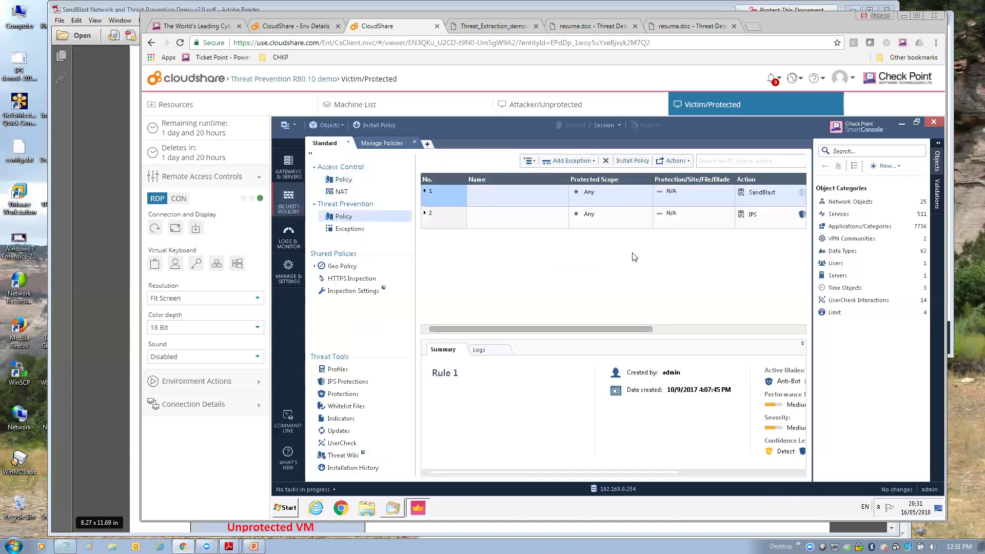
pyautogui.click(688, 193)
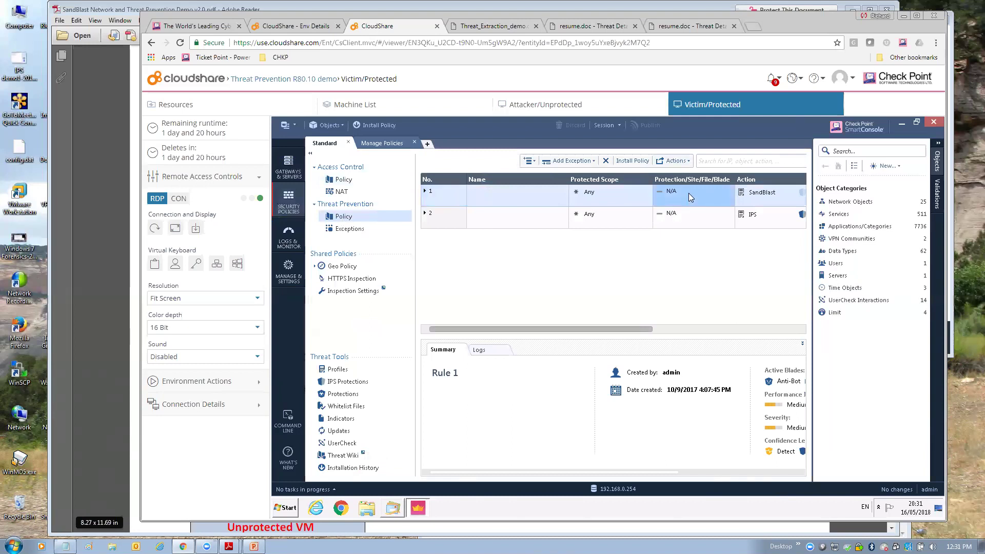
pyautogui.click(764, 194)
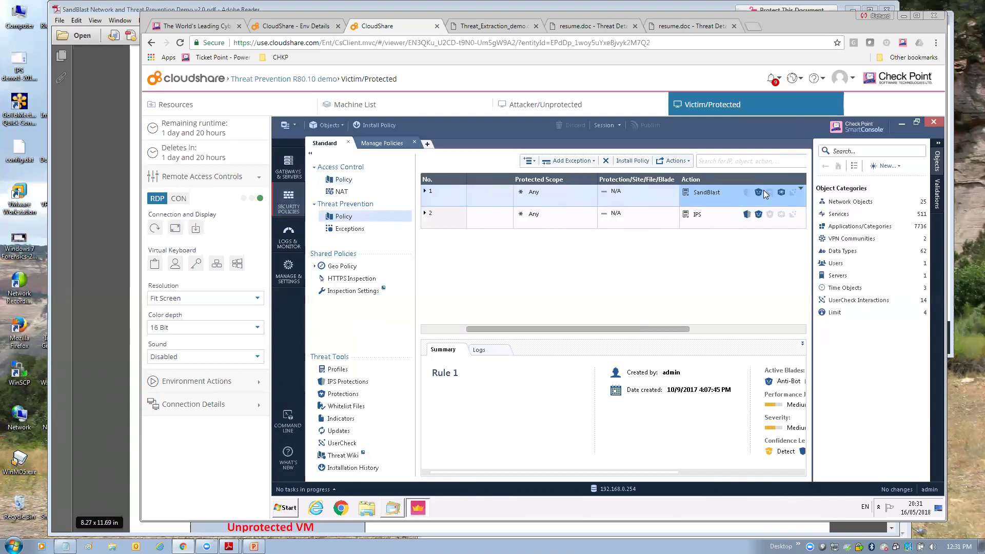
pyautogui.click(718, 189)
pyautogui.click(718, 189)
pyautogui.click(718, 189)
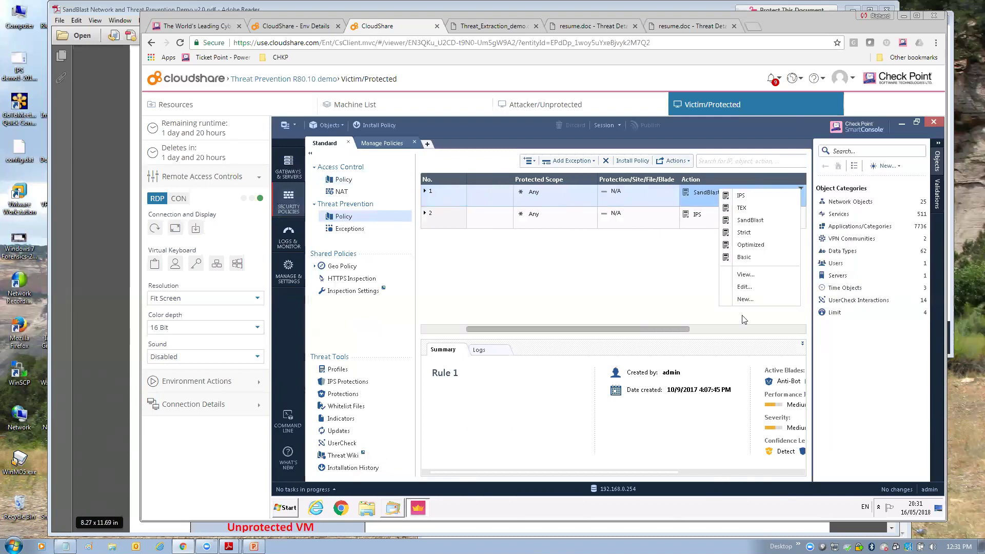
pyautogui.click(745, 299)
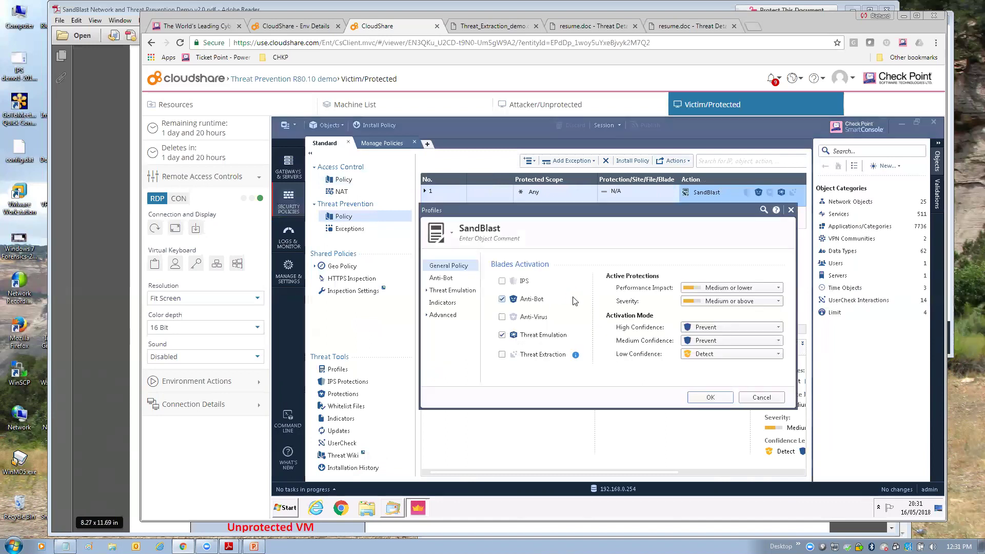
pyautogui.click(502, 355)
pyautogui.click(708, 398)
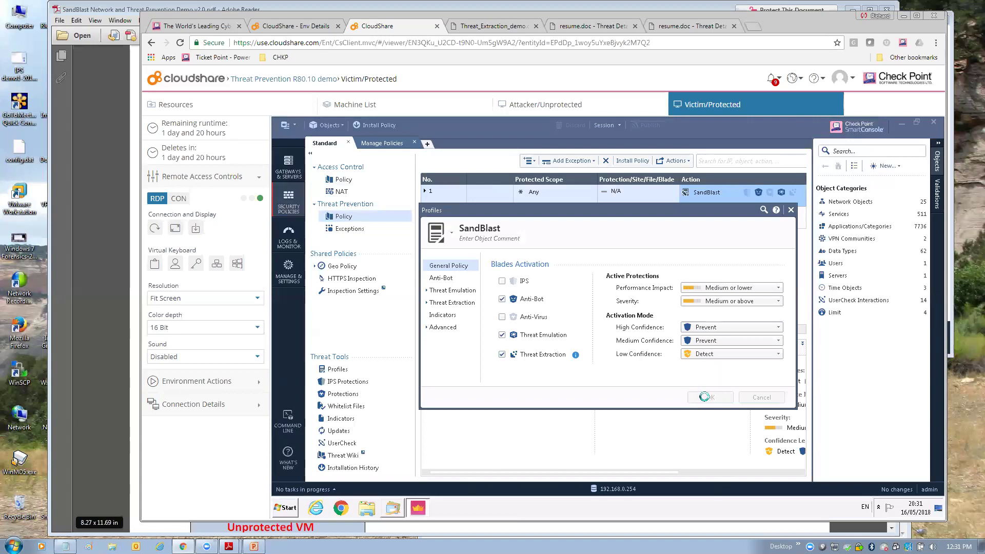
# - Publish the SandBlast change, install Threat Prevention on R80, and switch to the Attacker/Unprotected machine
pyautogui.click(631, 160)
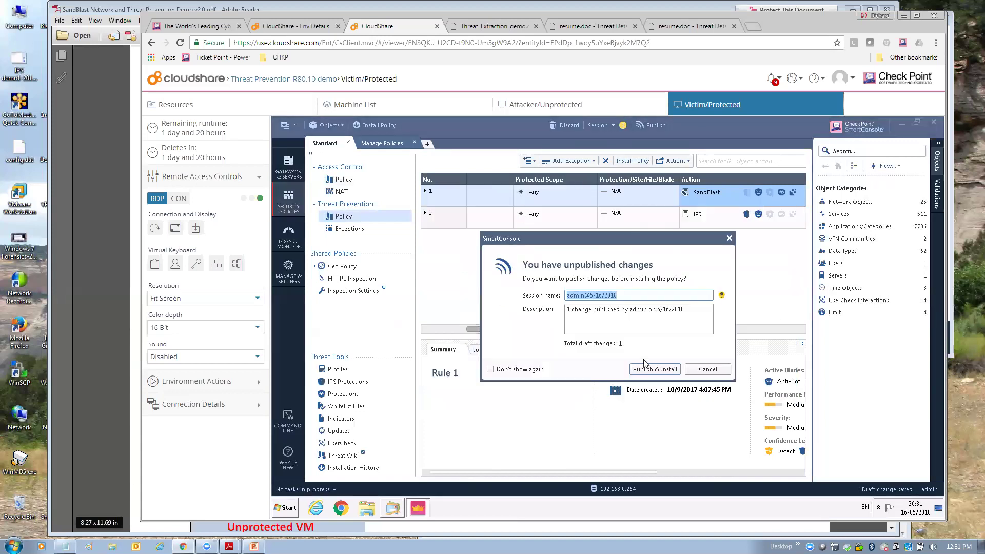
pyautogui.click(645, 370)
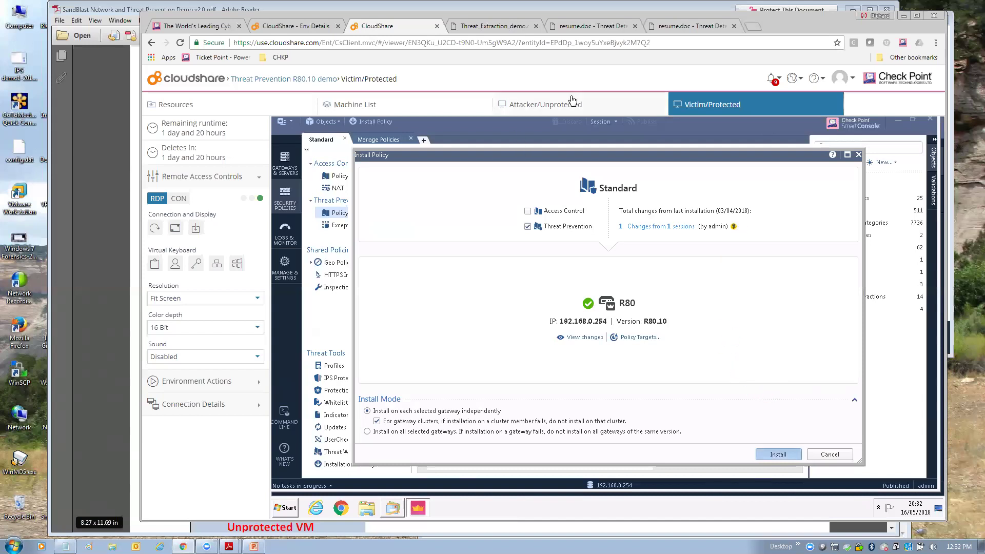
pyautogui.click(557, 106)
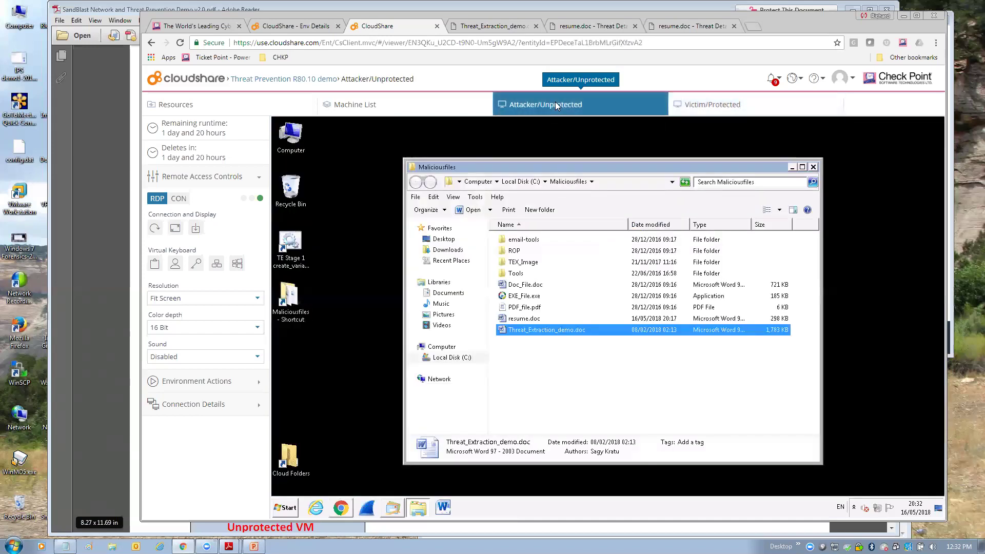
# - Open the Stage 2 - Threat Extraction message in Windows Live Mail
pyautogui.click(393, 508)
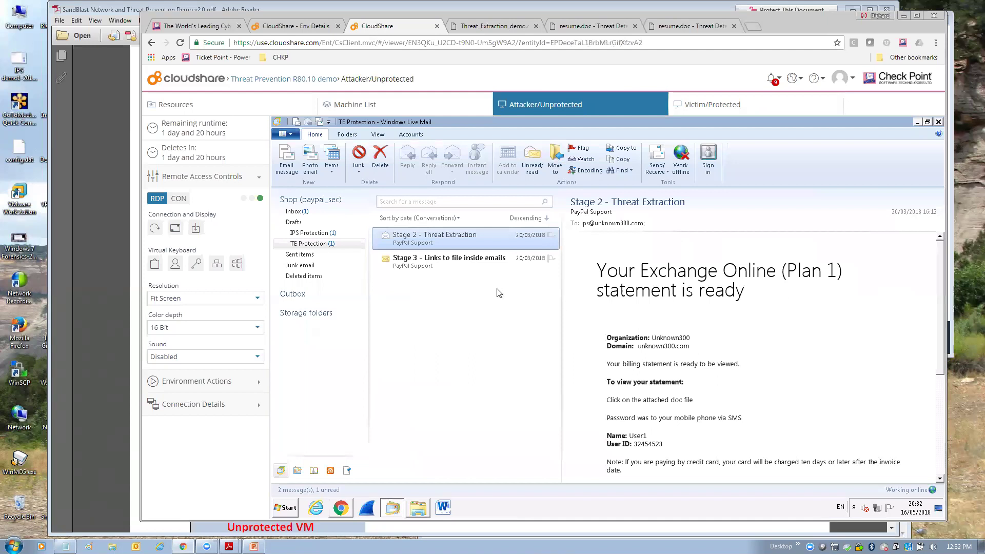
pyautogui.doubleClick(450, 238)
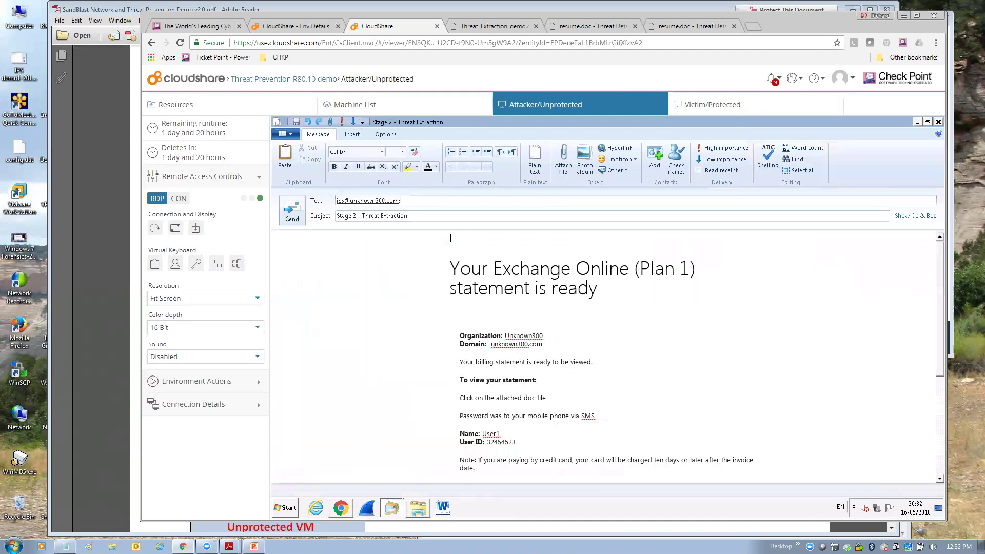
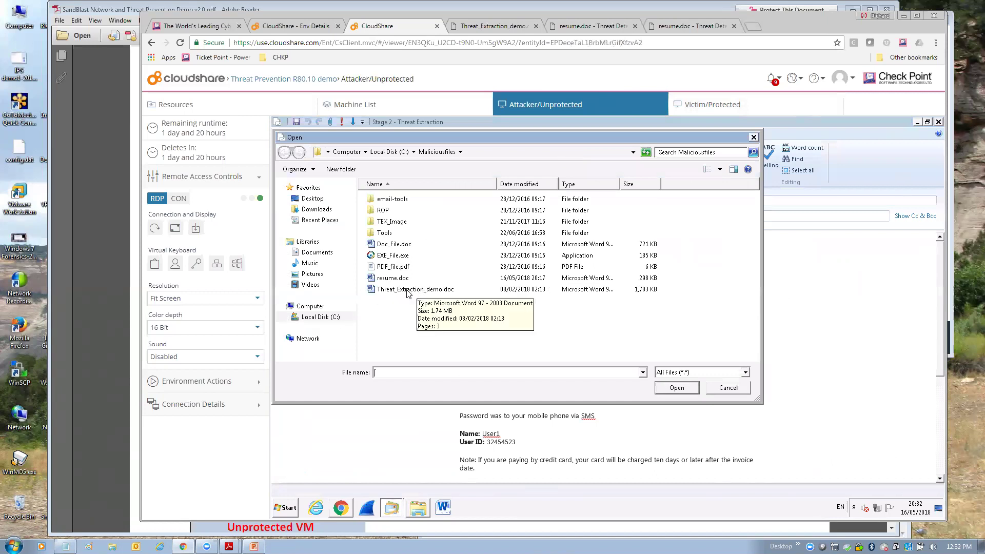
# - Attach Threat_Extraction_demo.doc to the Stage 2 draft and switch to the Victim/Protected machine
pyautogui.doubleClick(408, 290)
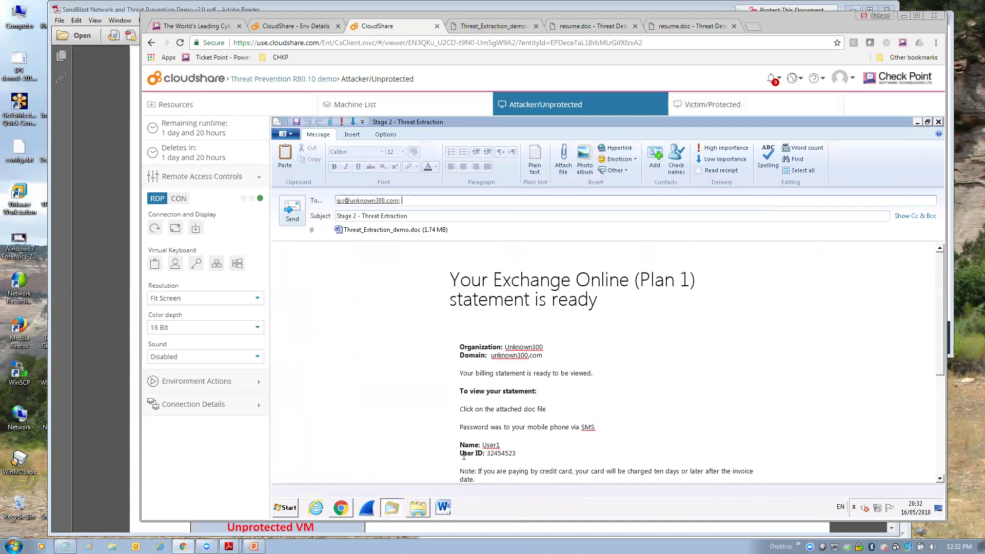
pyautogui.click(723, 106)
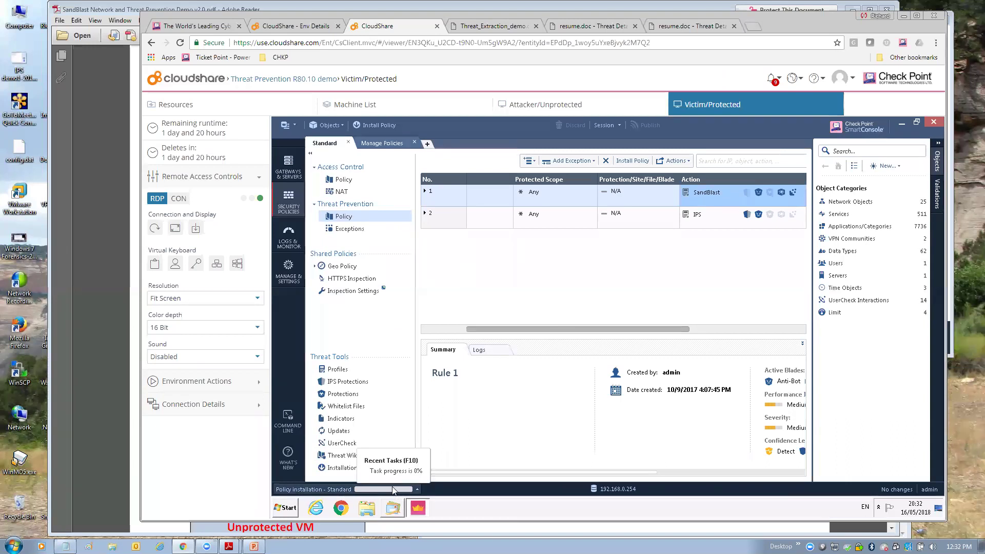
# - Confirm the Standard policy installed successfully on R80, then return to the Attacker/Unprotected machine
pyautogui.click(361, 491)
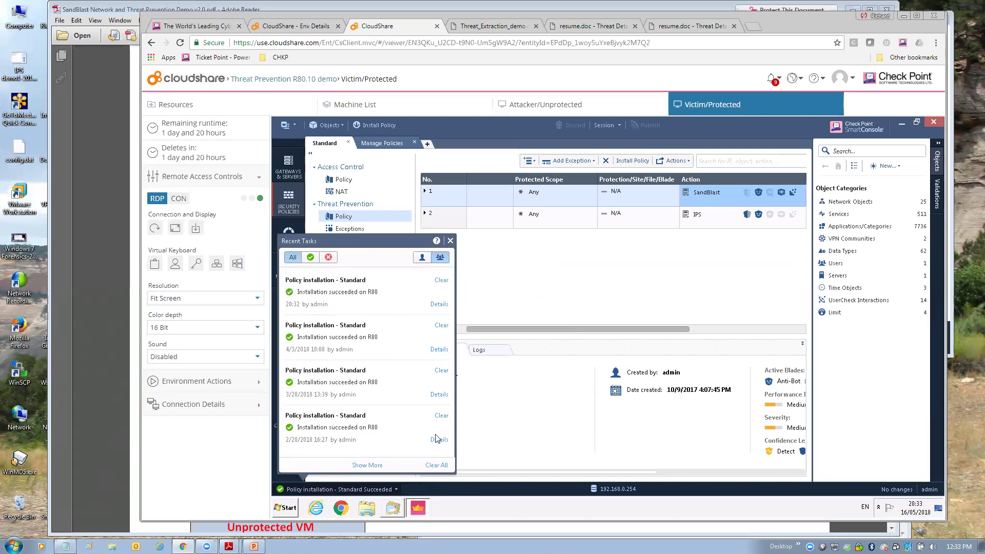
pyautogui.click(576, 105)
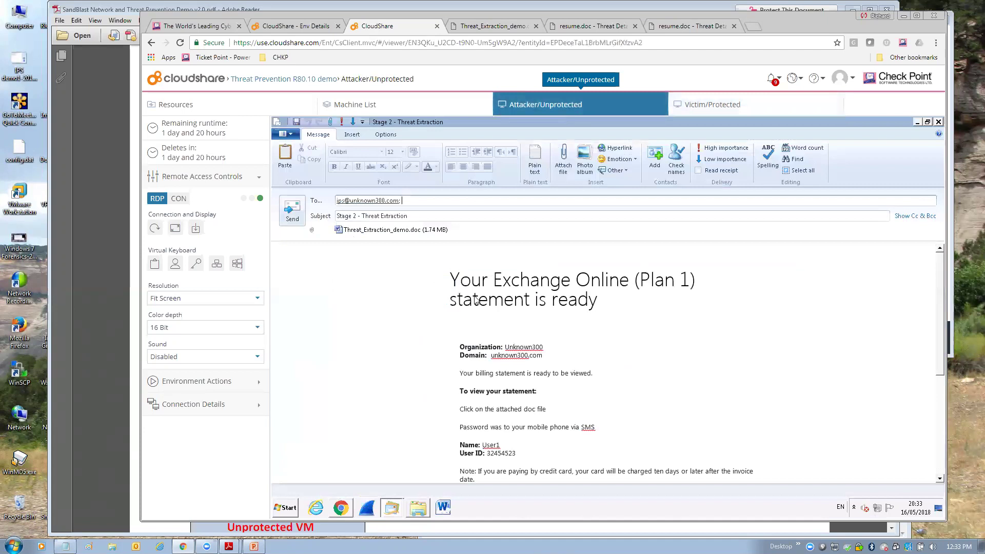
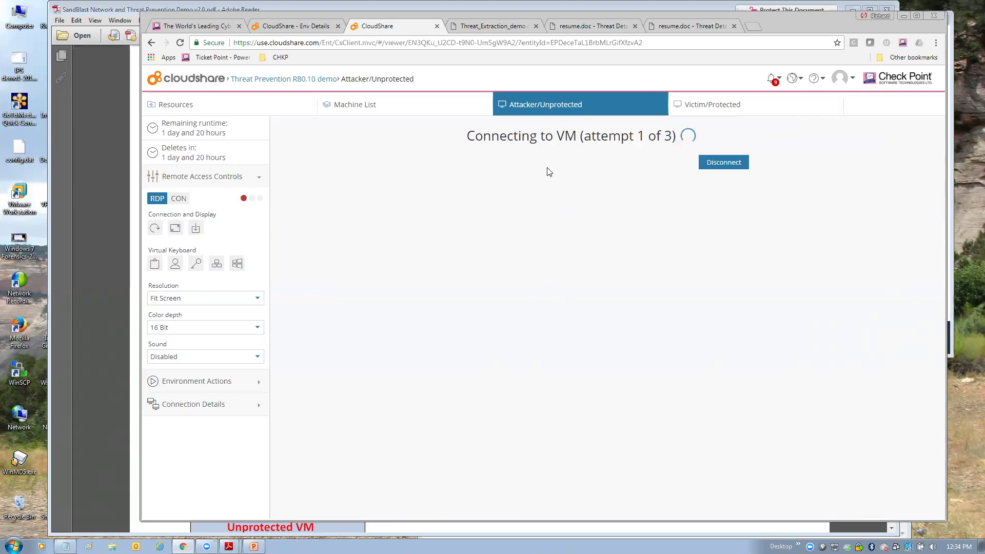
# - Reconnect to the Attacker/Unprotected machine and shift Chrome down-left to reveal the environment diagram
pyautogui.click(721, 107)
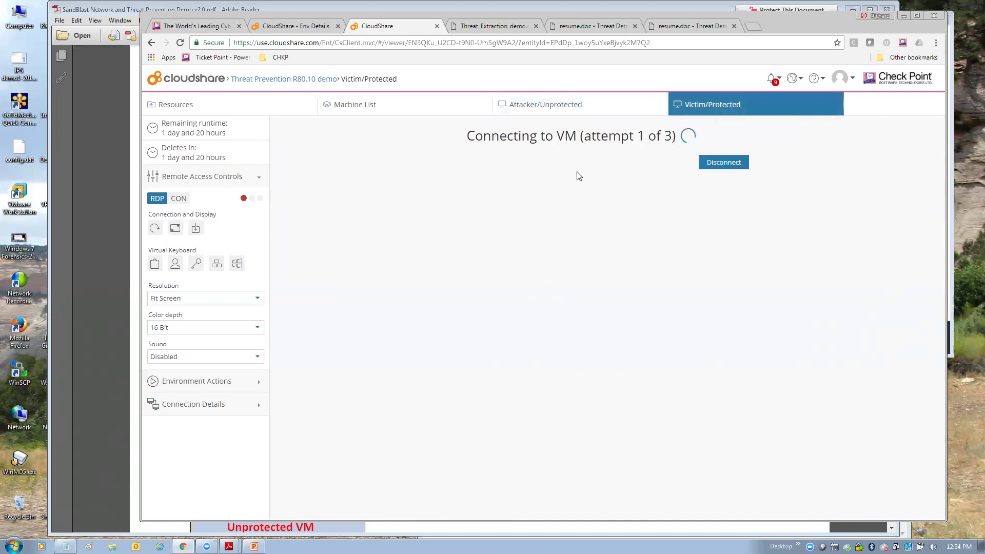
pyautogui.click(594, 107)
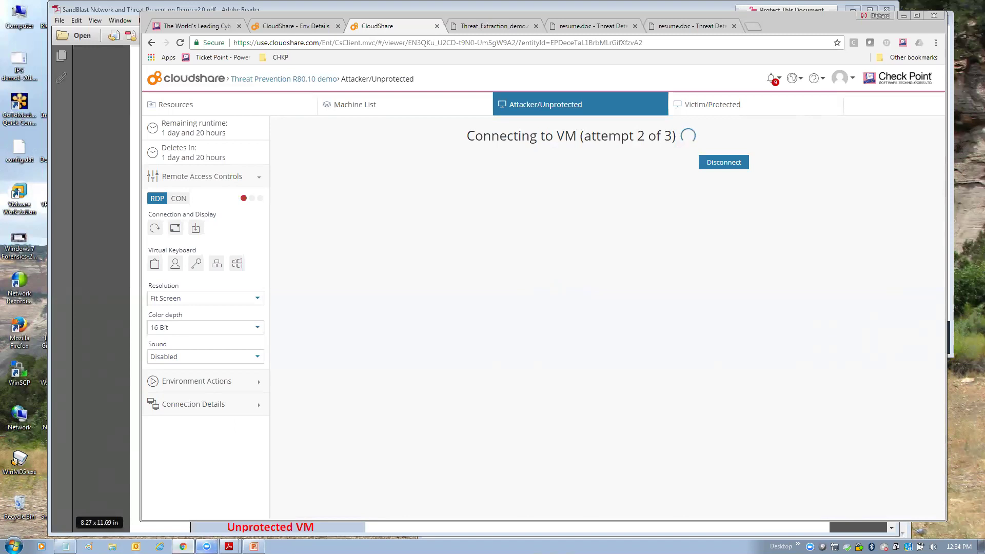
pyautogui.click(182, 546)
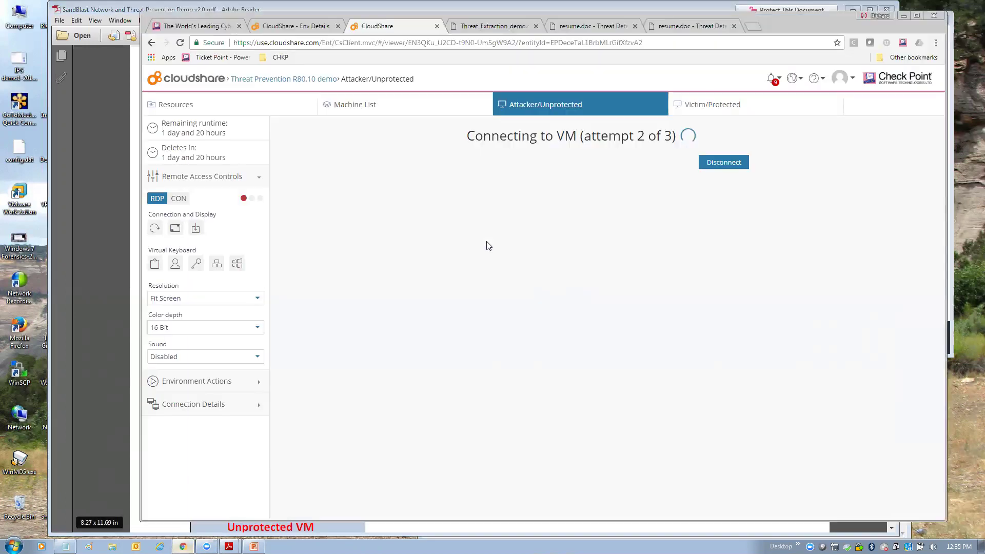
pyautogui.click(183, 546)
pyautogui.moveTo(830, 17); pyautogui.dragTo(795, 101)
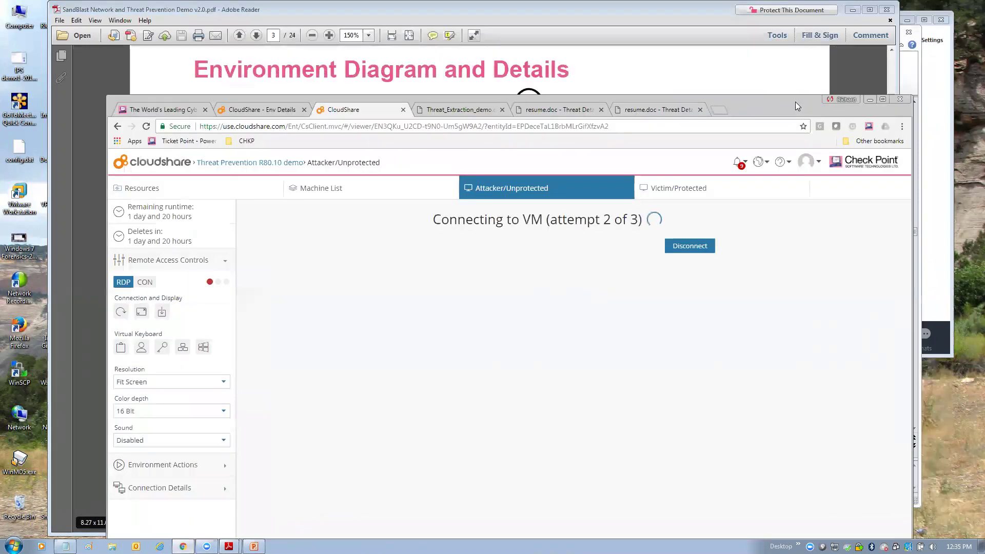
# - Search for cv.doc in a new Chrome tab
pyautogui.click(721, 107)
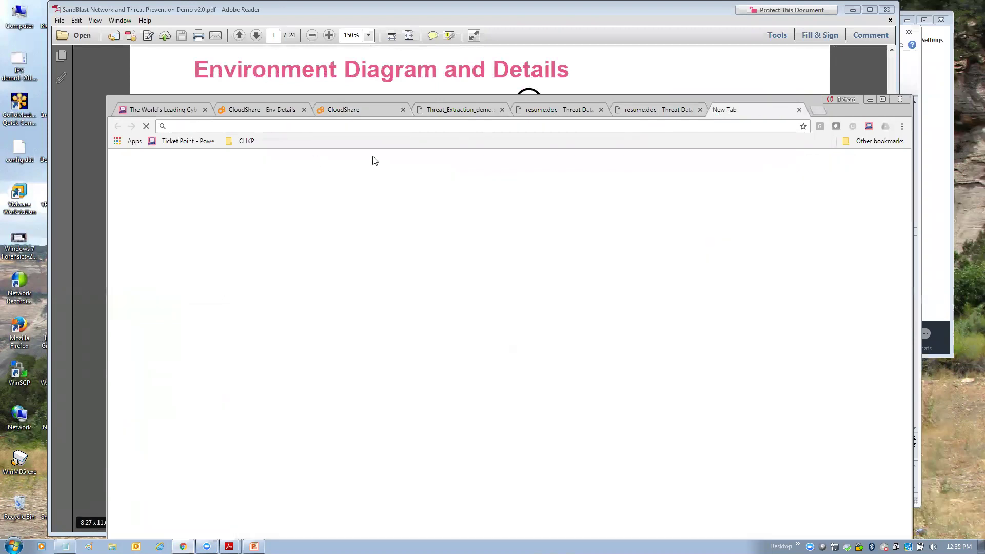
pyautogui.write('cv.')
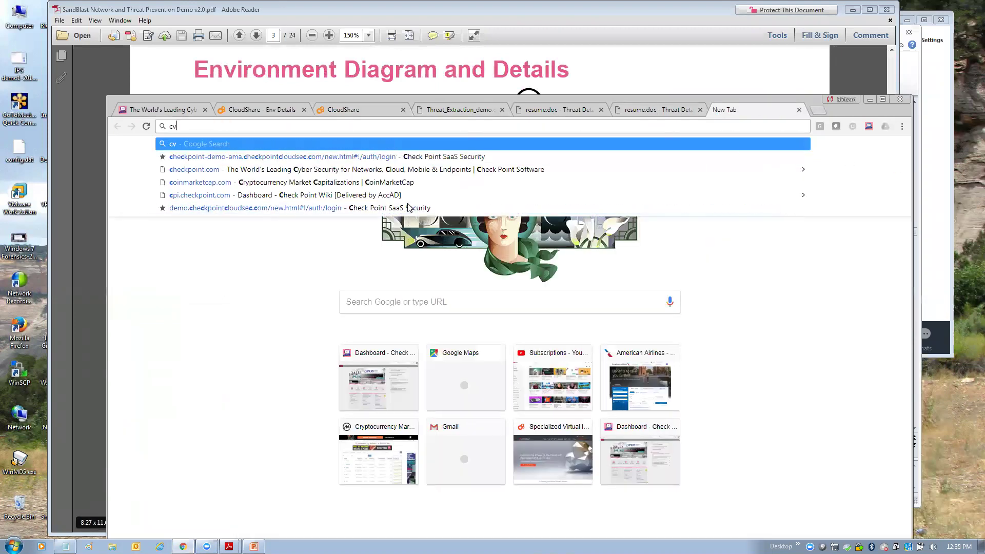
pyautogui.write('doc')
pyautogui.press('Return')
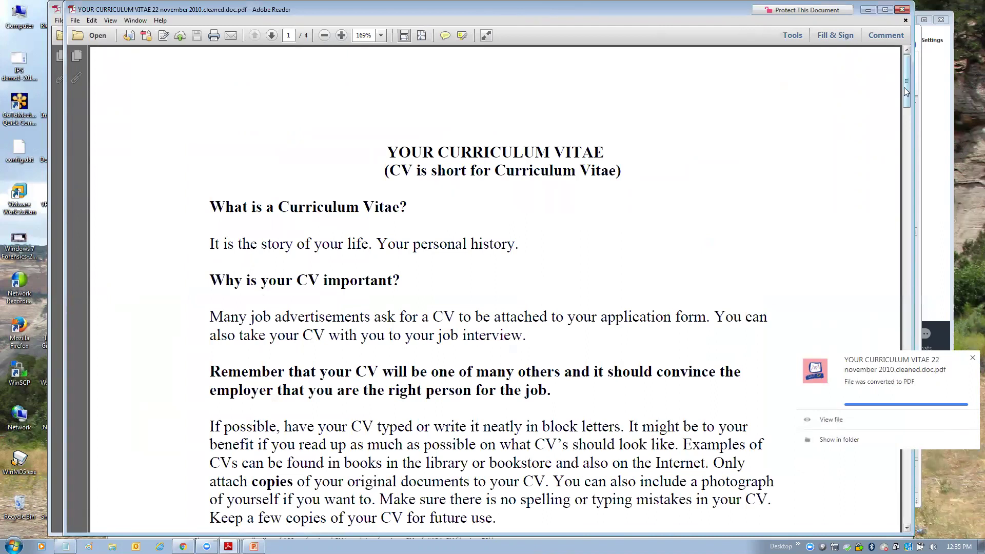
# - Scroll the cleaned CV PDF to page 1 and move Adobe Reader down-right over the guide
pyautogui.moveTo(905, 87); pyautogui.dragTo(296, 113)
pyautogui.scroll(5, 296, 113)
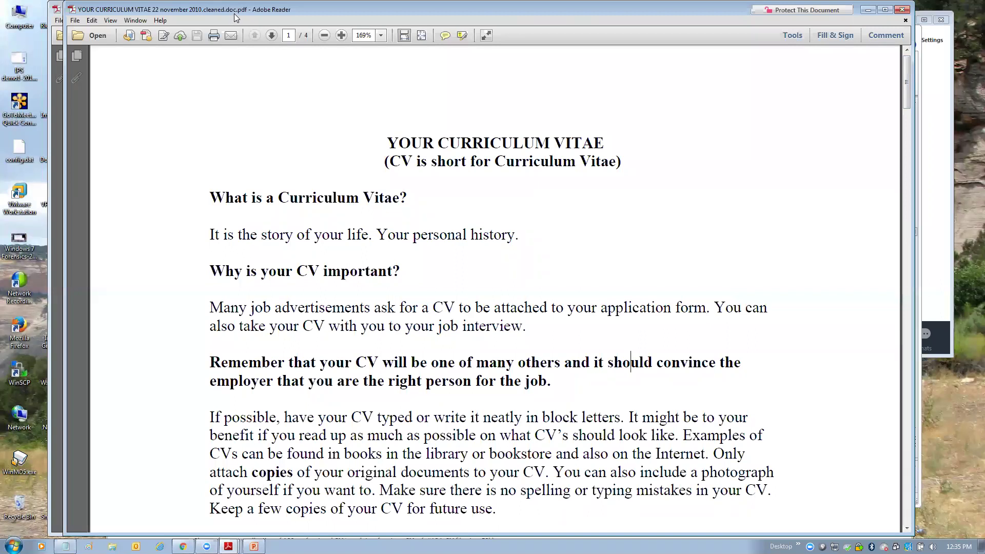
pyautogui.moveTo(234, 14); pyautogui.dragTo(259, 87)
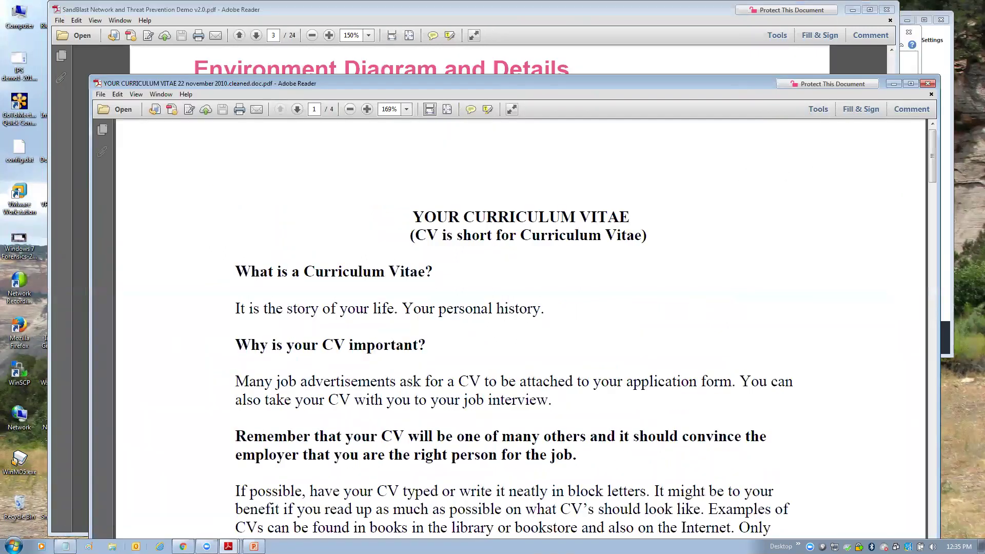
# - Check SandBlast's recent scans for the CV conversion, then raise the cleaned CV window higher
pyautogui.click(183, 547)
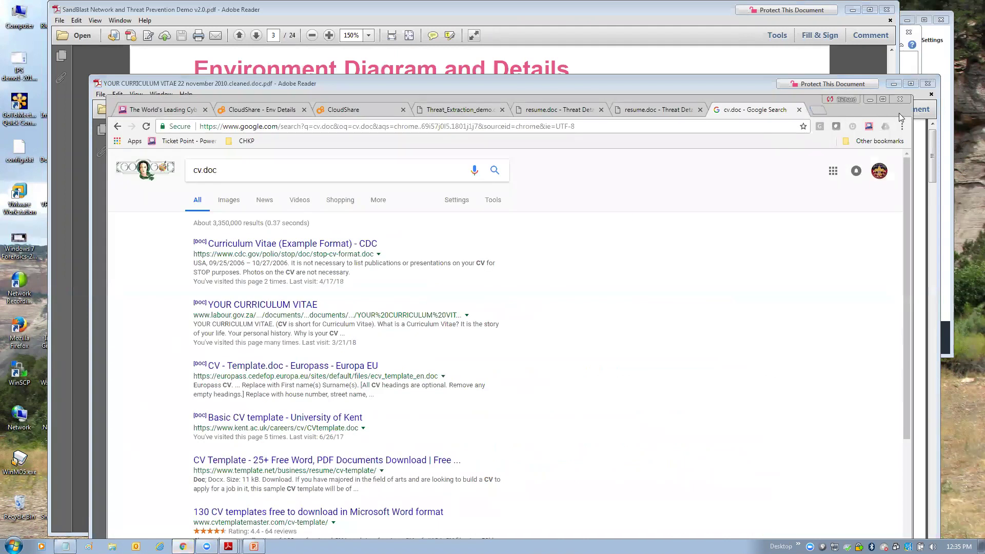
pyautogui.click(868, 128)
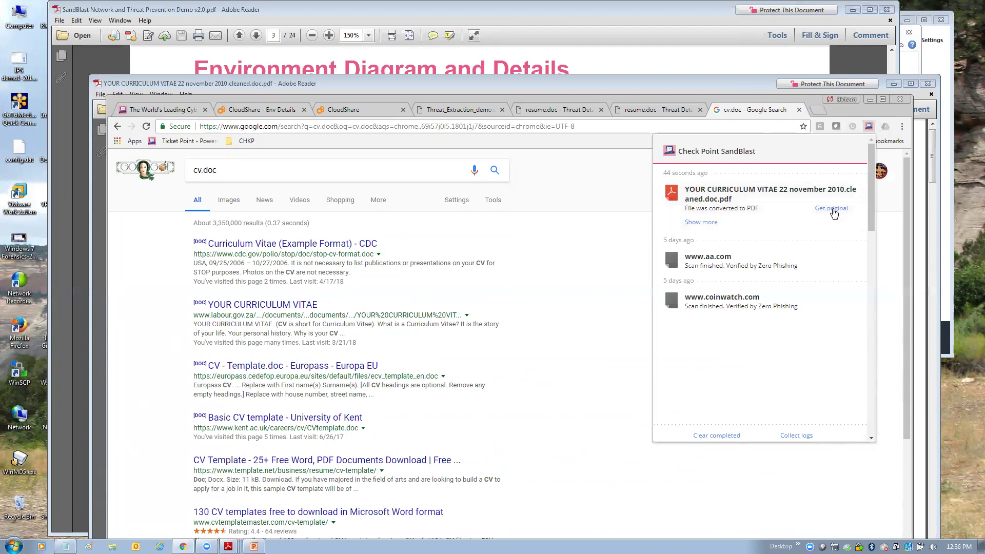
pyautogui.click(658, 91)
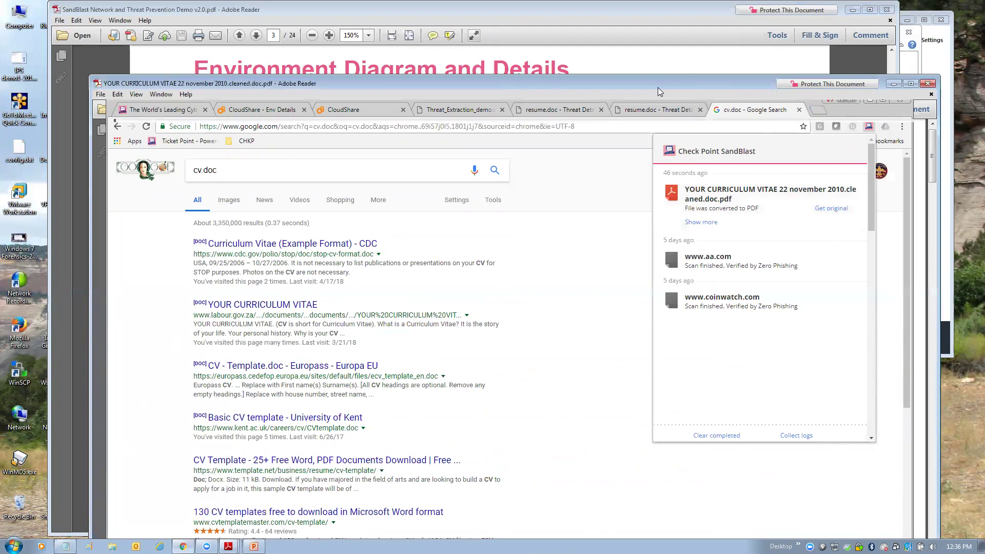
pyautogui.moveTo(657, 87); pyautogui.dragTo(657, 44)
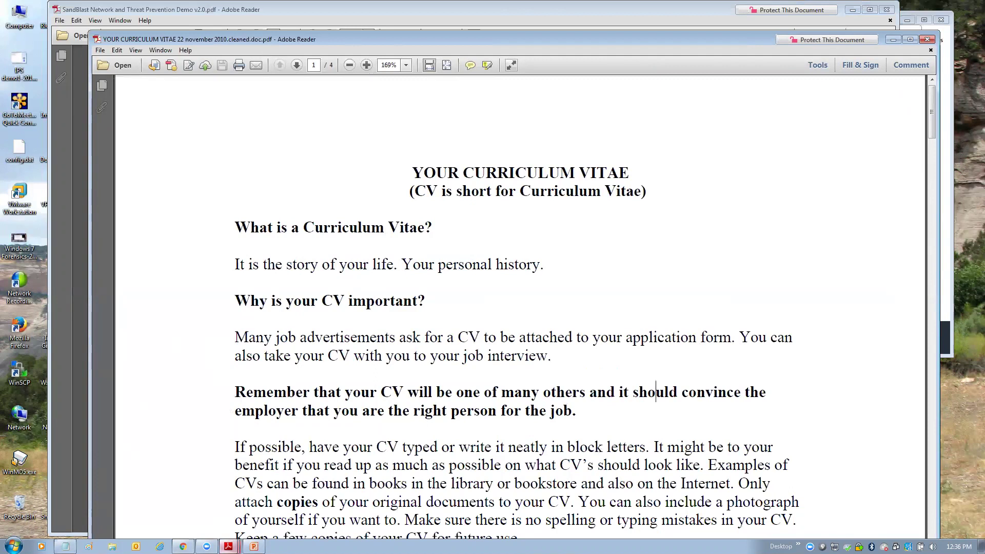
# - Bring Chrome forward and check CloudShare's environment details and Victim/Protected machine tabs
pyautogui.moveTo(183, 546)
pyautogui.click(177, 525)
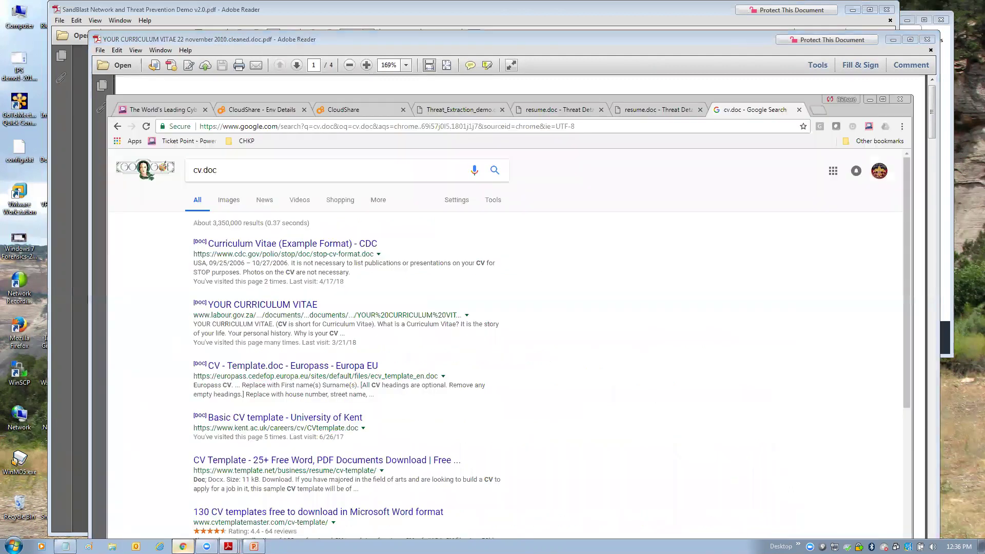
pyautogui.click(254, 110)
pyautogui.click(341, 110)
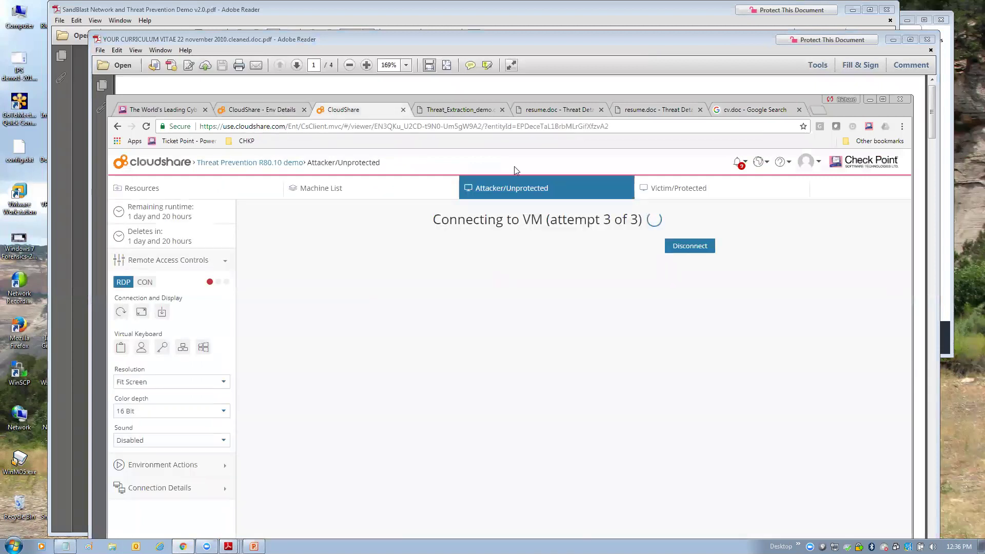
pyautogui.click(701, 187)
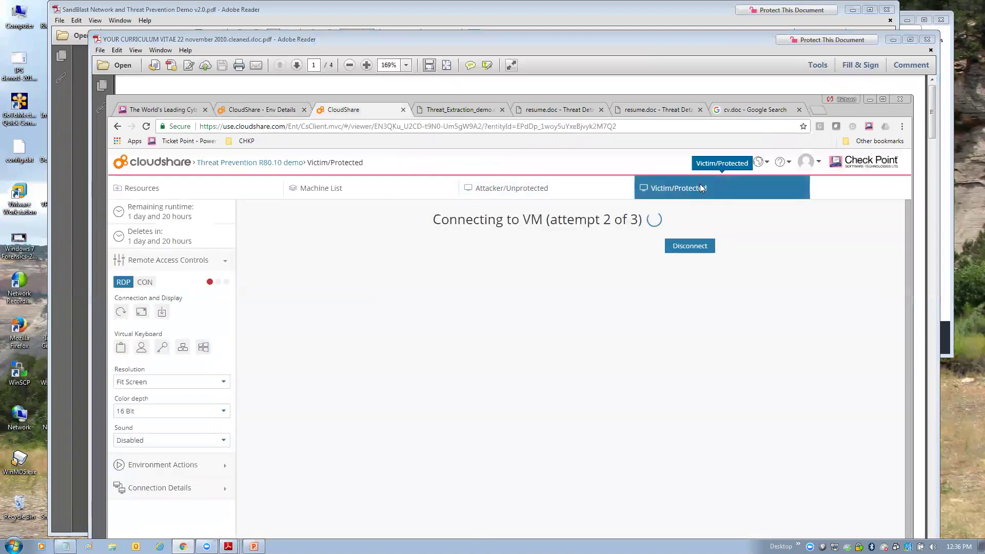
# - Open Threat Prevention R80.10 demo from the Environments List, close the stalled viewer and launch View
pyautogui.click(265, 109)
pyautogui.moveTo(116, 215)
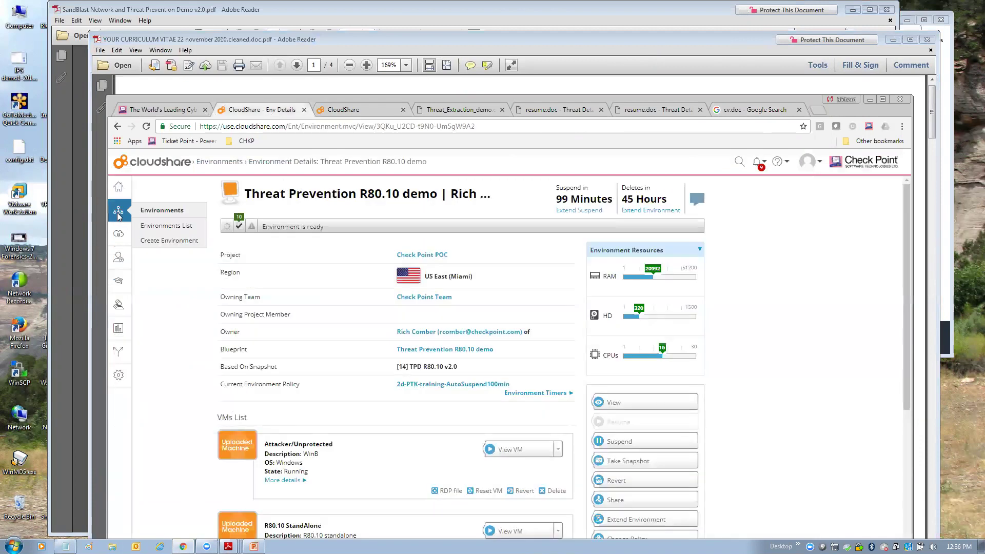
pyautogui.click(165, 226)
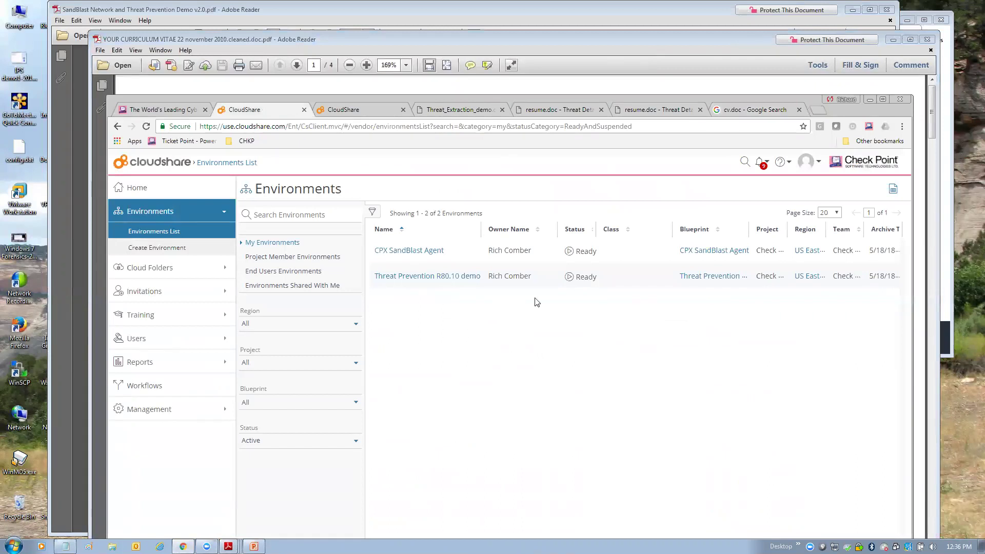
pyautogui.click(455, 278)
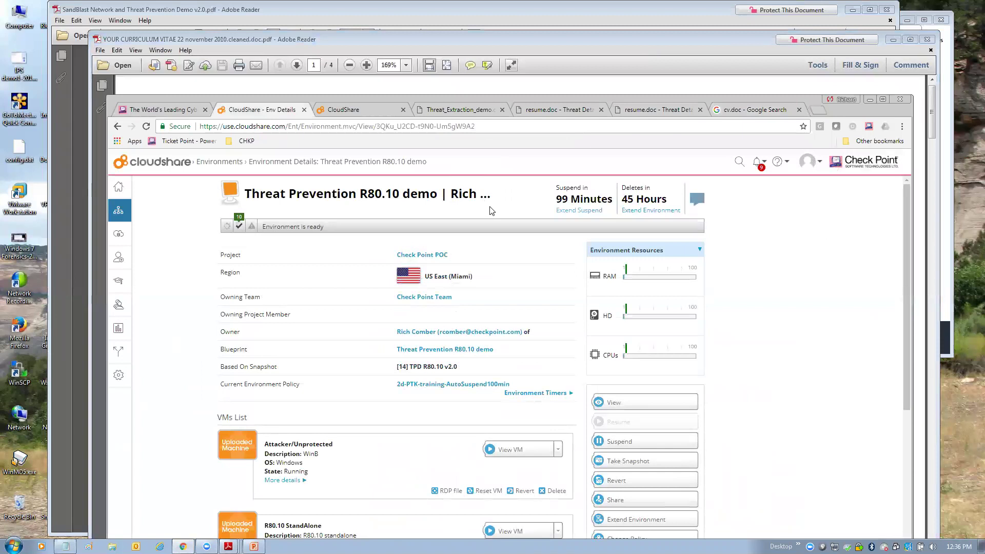
pyautogui.click(402, 110)
pyautogui.click(630, 409)
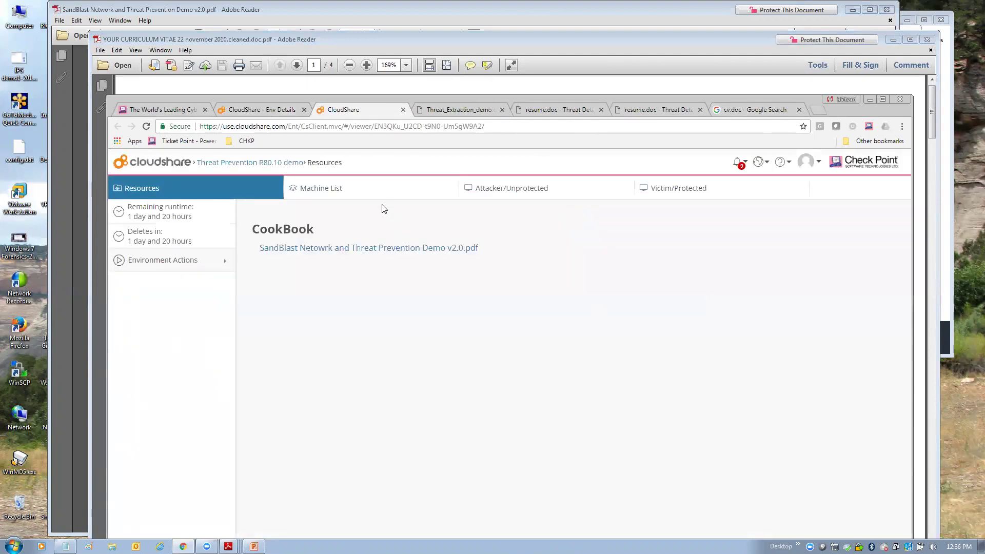
# - Send the Stage 2 - Threat Extraction email from the attacker, then connect to Victim/Protected
pyautogui.click(521, 191)
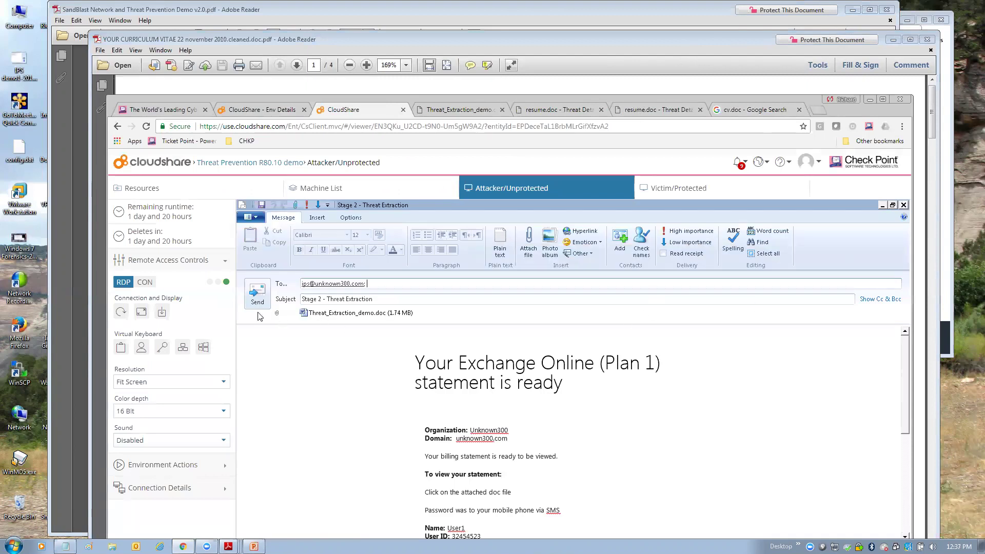
pyautogui.click(251, 295)
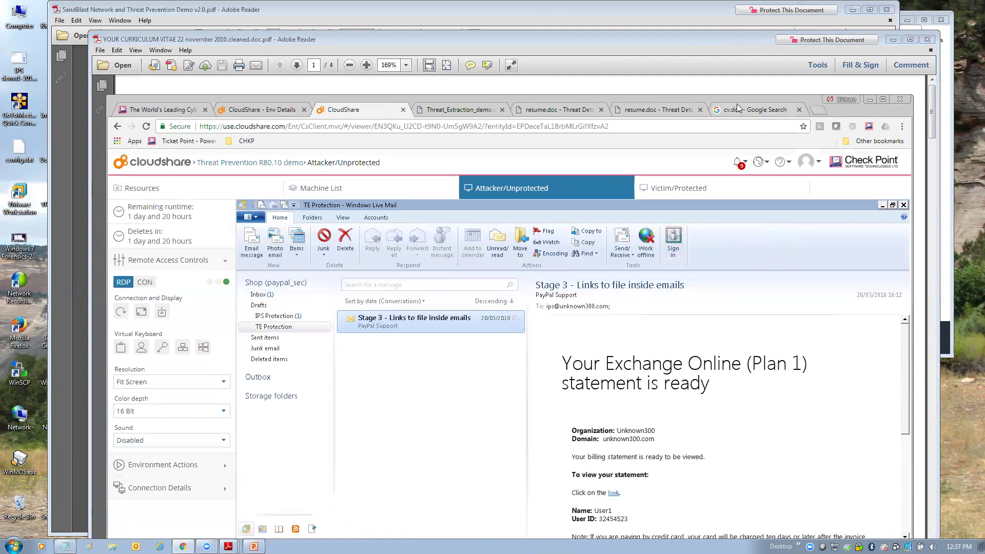
pyautogui.click(663, 190)
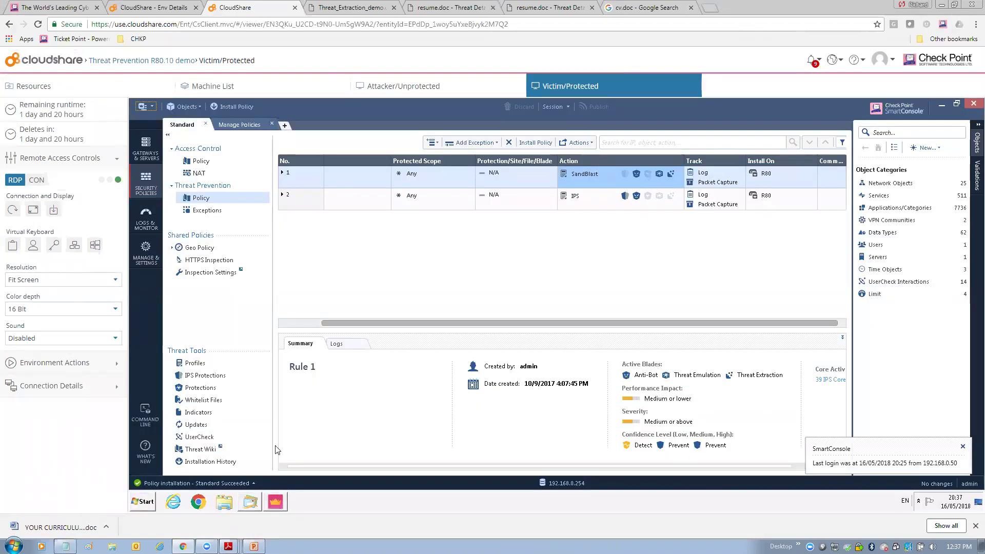
# - Check Windows Live Mail for new messages, then return to SmartConsole
pyautogui.click(251, 504)
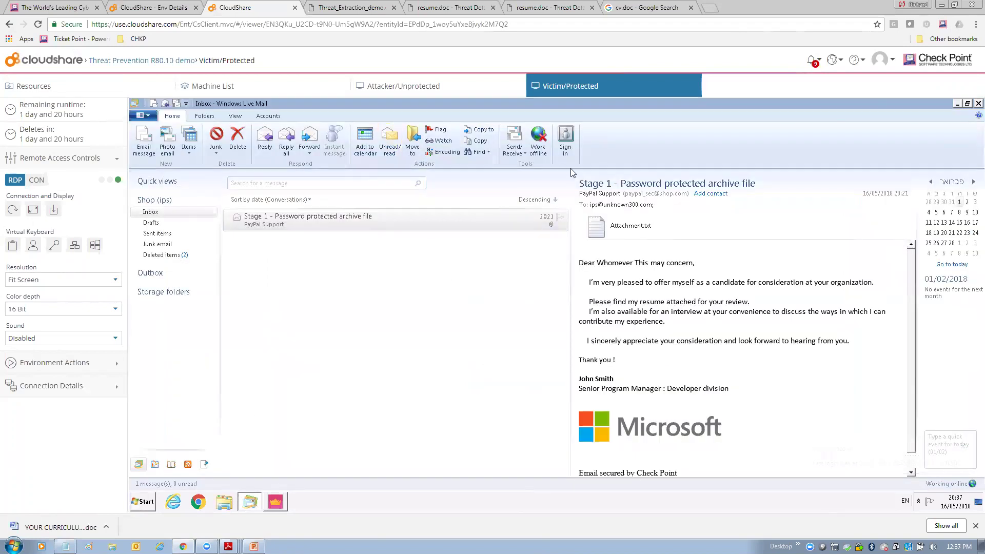
pyautogui.click(516, 138)
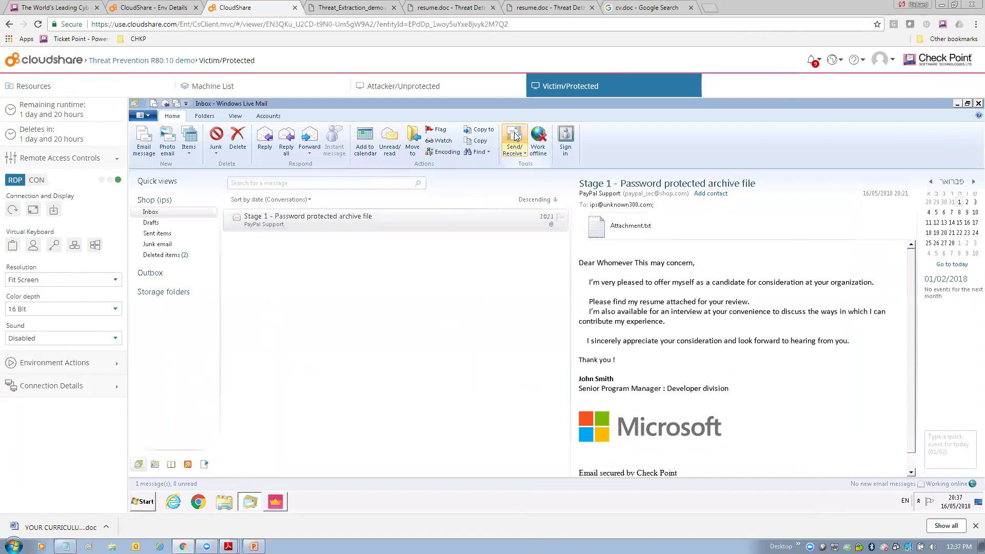
pyautogui.click(275, 502)
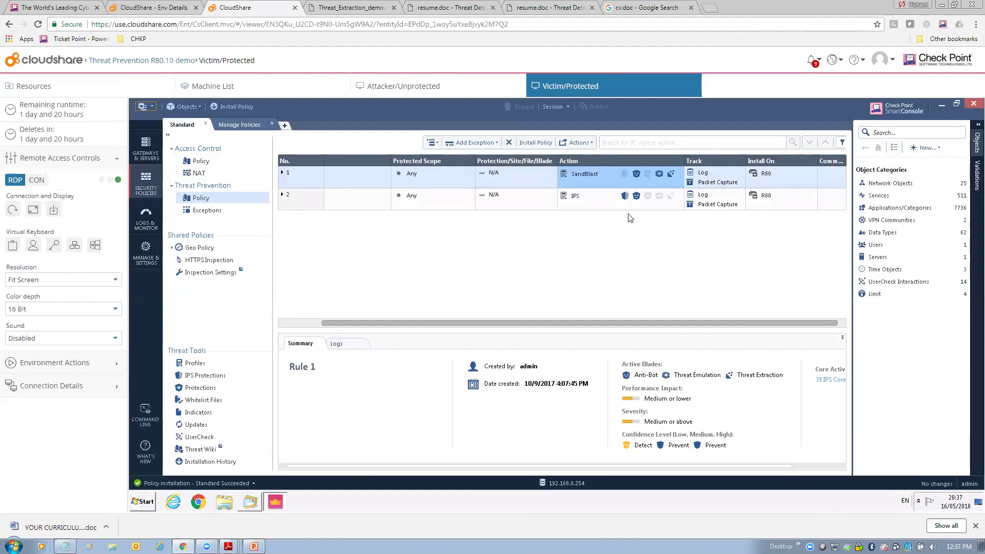
# - Review rule 1's SandBlast profile via Action > Edit..., close it unchanged, and return to Live Mail
pyautogui.click(641, 178)
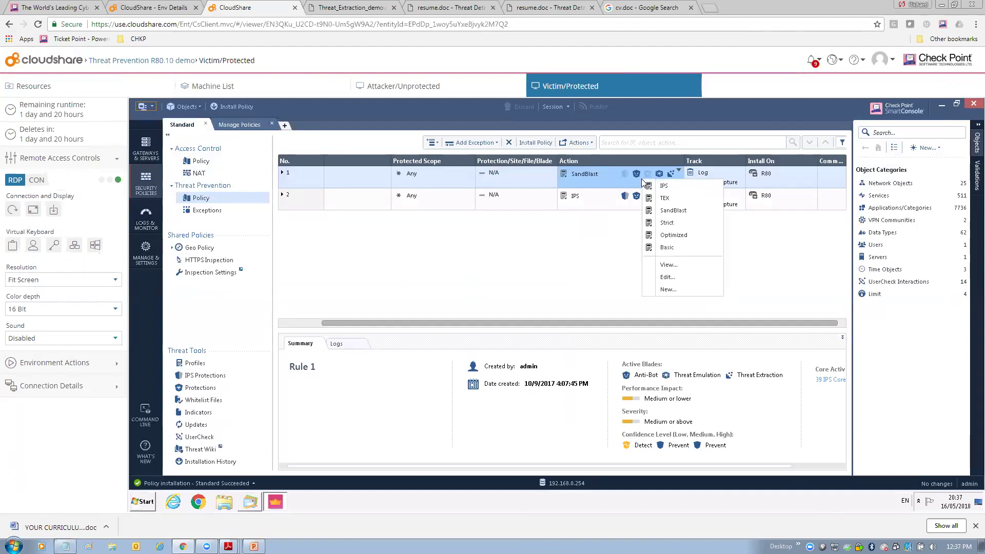
pyautogui.click(666, 278)
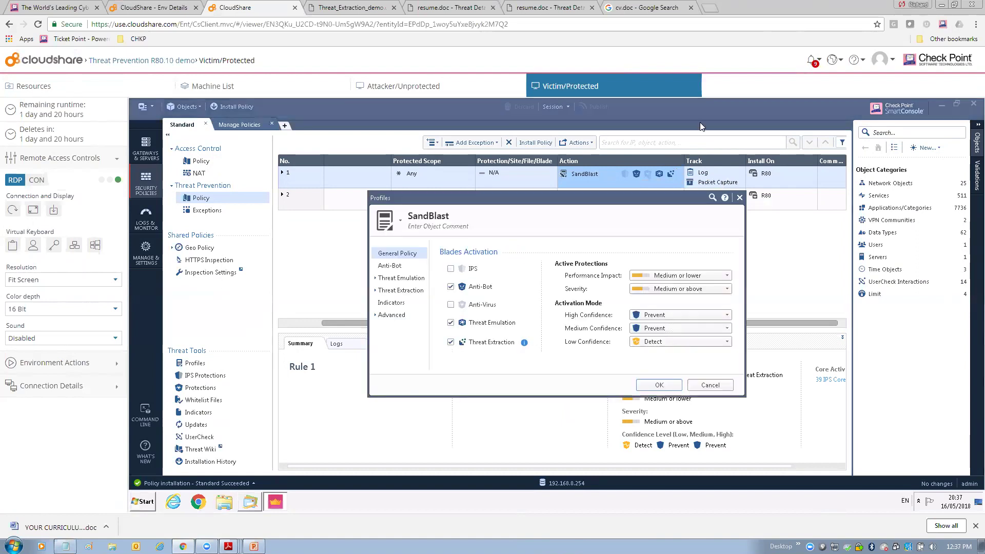
pyautogui.click(739, 197)
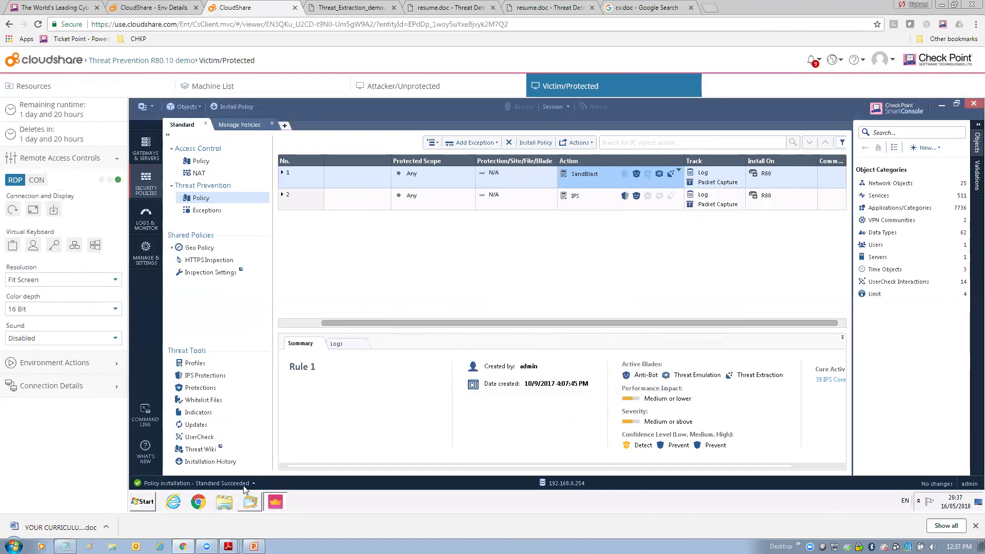
pyautogui.click(250, 501)
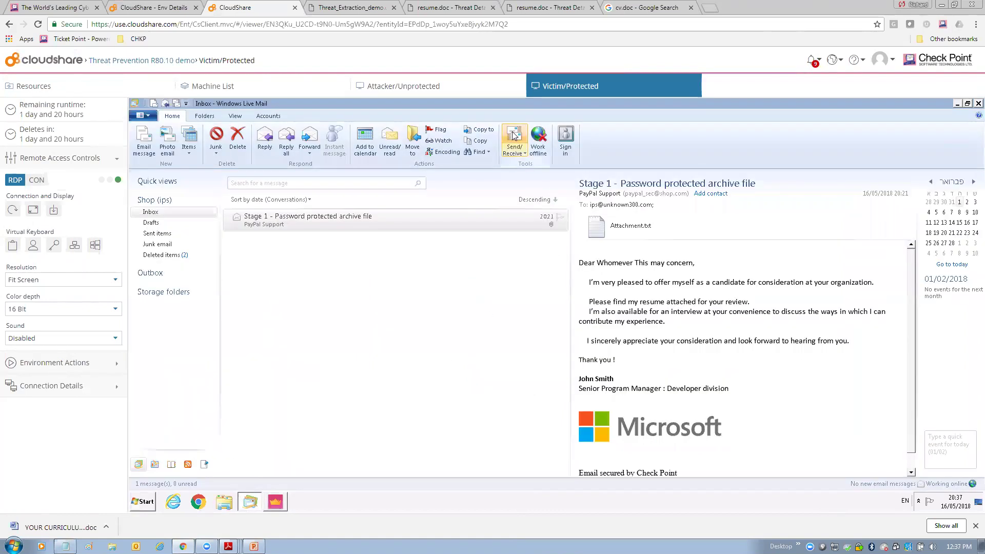
# - Receive and select the Stage 2 - Threat Extraction email, highlight its cleaning notice, and select the cleaned PDF
pyautogui.click(513, 136)
pyautogui.click(409, 220)
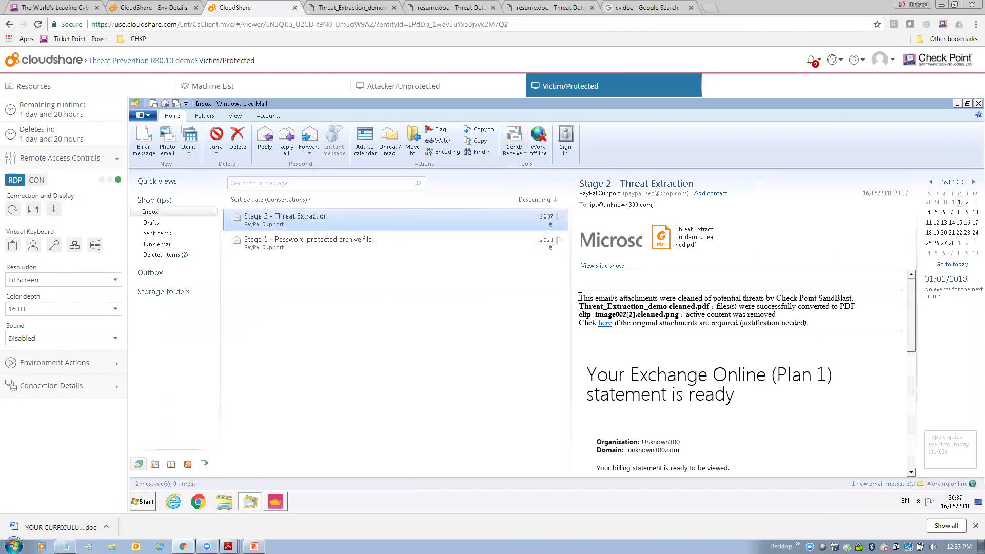
pyautogui.moveTo(580, 298); pyautogui.dragTo(767, 298)
pyautogui.moveTo(580, 298); pyautogui.dragTo(743, 299)
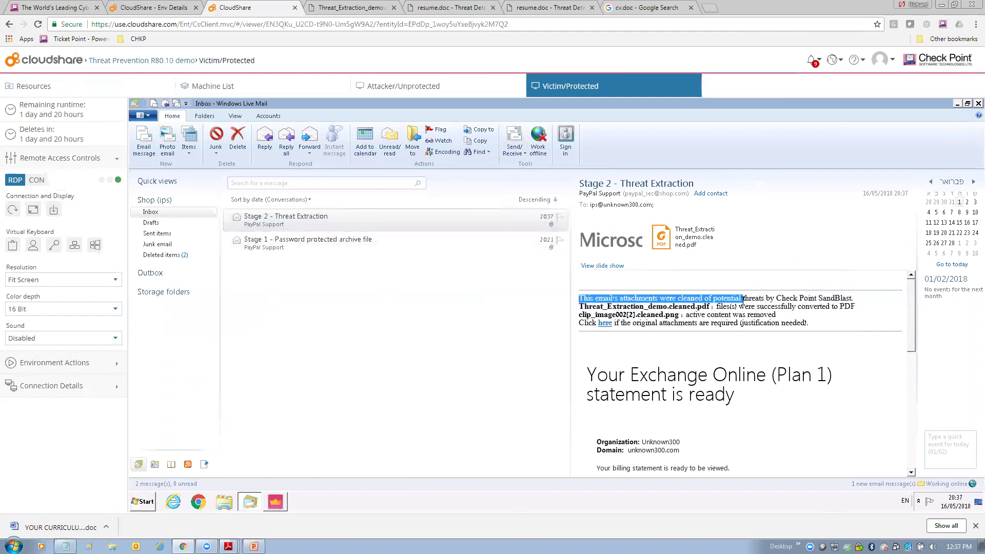
pyautogui.click(688, 243)
# - Open Threat_Extraction_demo.cleaned.pdf in Foxit Reader at 150% zoom and scroll through the CV
pyautogui.doubleClick(688, 242)
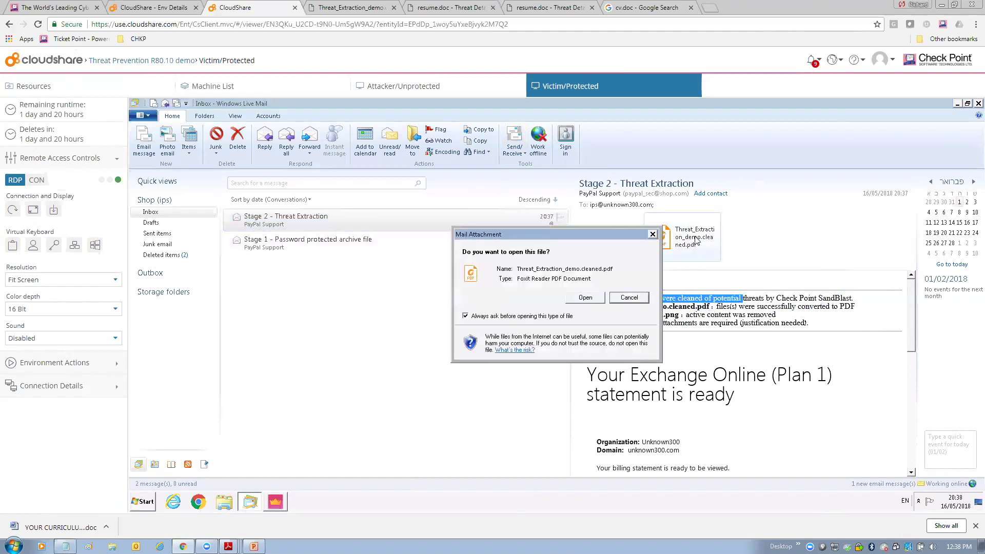
pyautogui.click(581, 297)
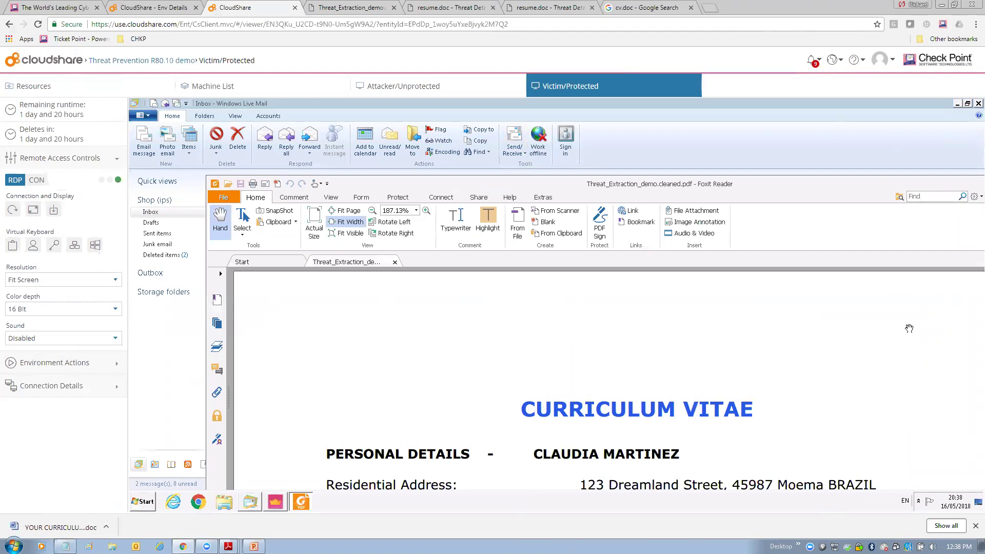
pyautogui.click(372, 211)
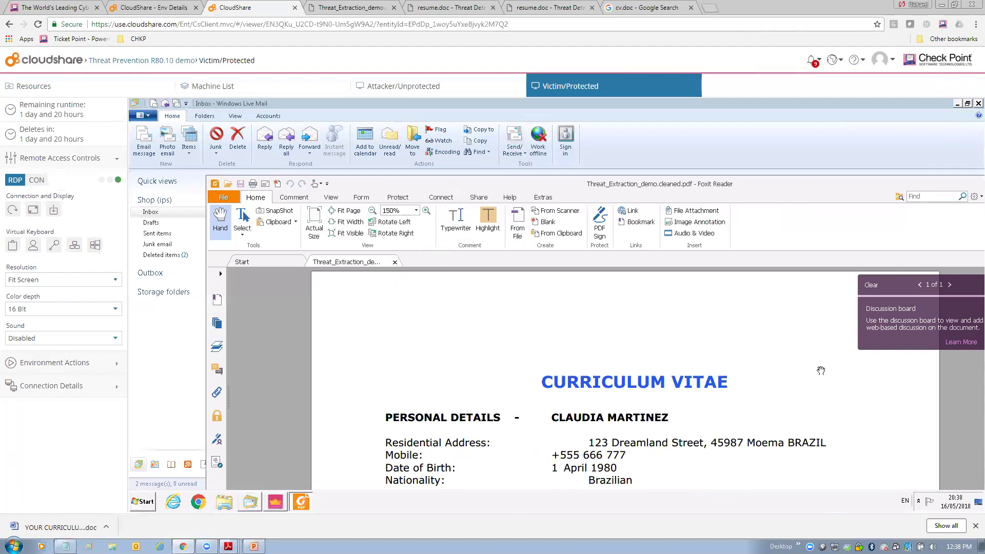
pyautogui.scroll(-5, 821, 371)
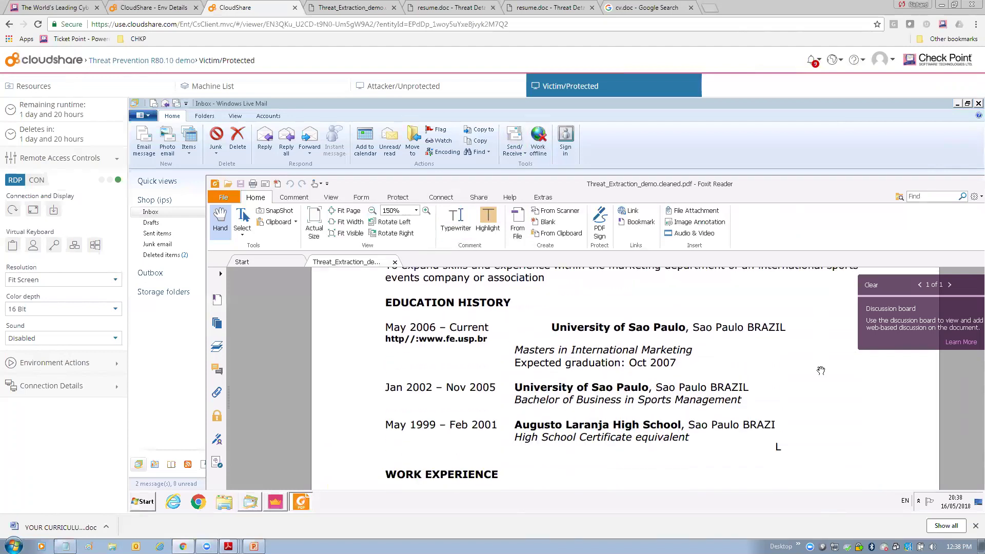
pyautogui.scroll(6, 821, 371)
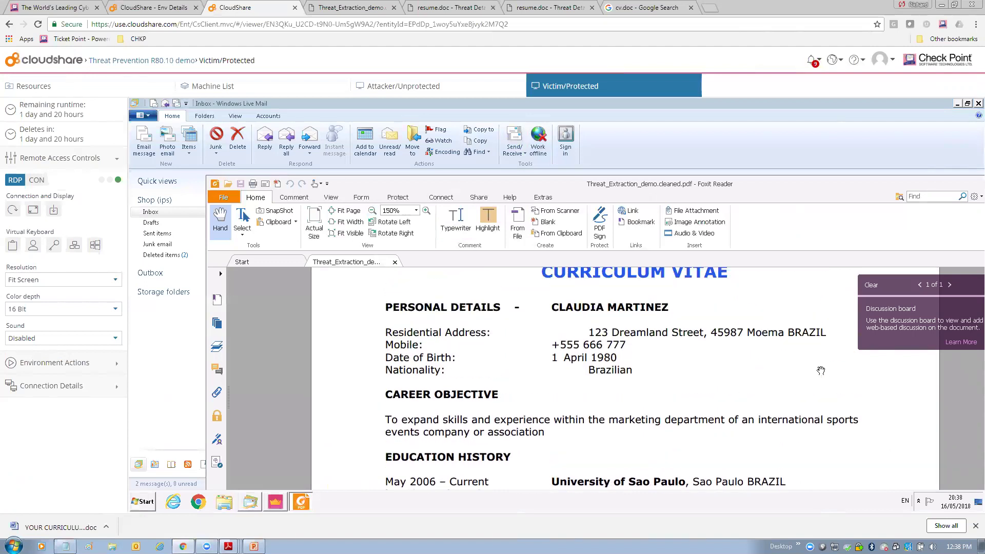
pyautogui.scroll(1, 821, 371)
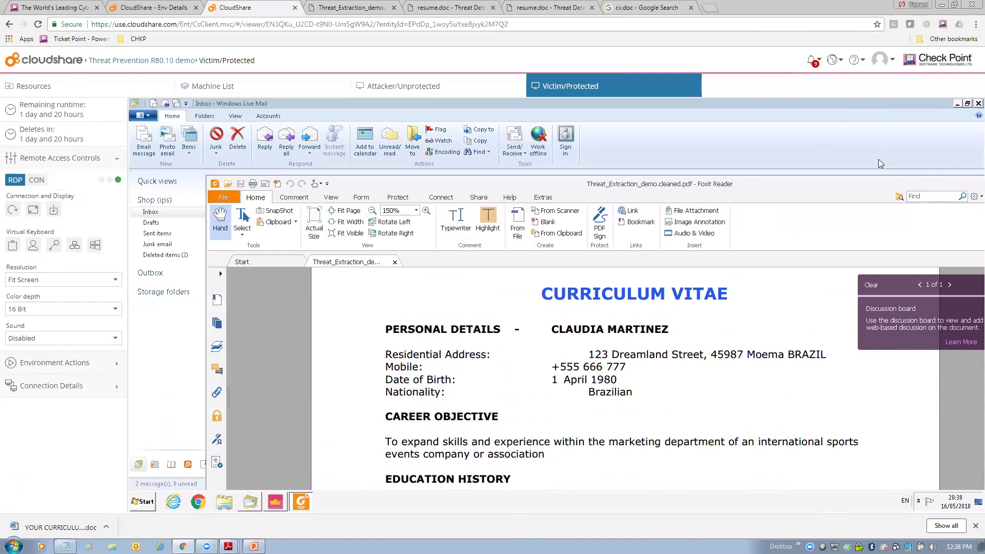
# - Glance at the recent documents page, shrink the mail window, and close Foxit Reader
pyautogui.click(226, 198)
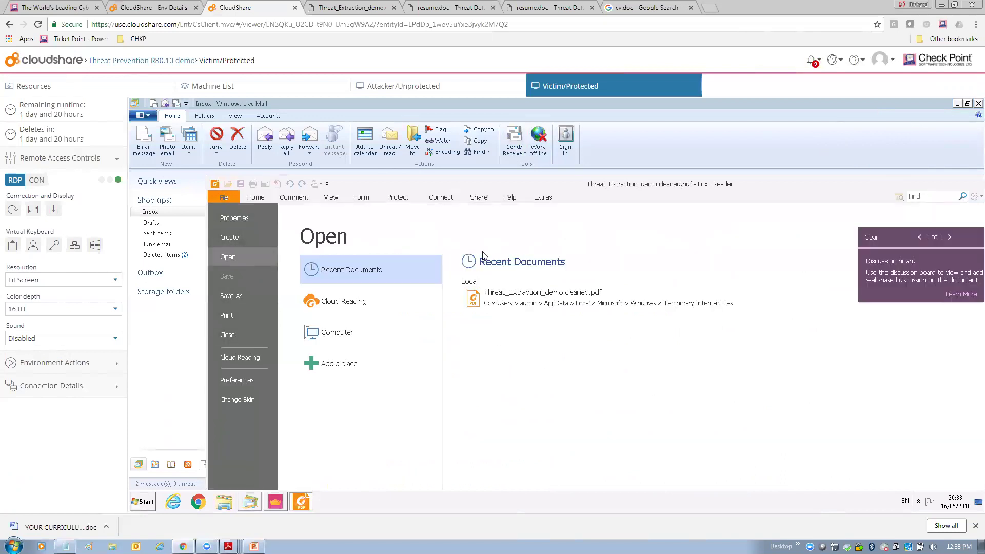
pyautogui.press('Escape')
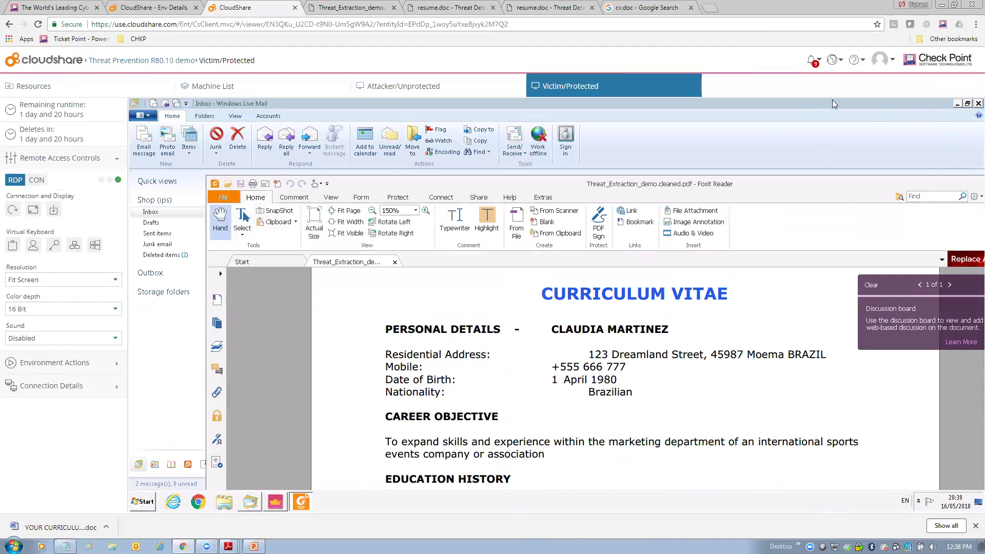
pyautogui.moveTo(832, 99); pyautogui.dragTo(733, 137)
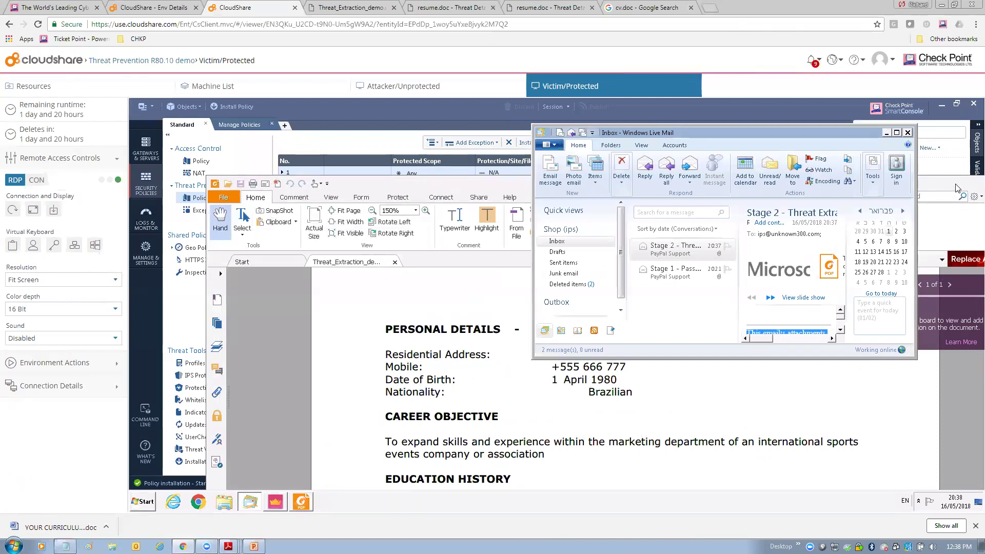
pyautogui.click(964, 206)
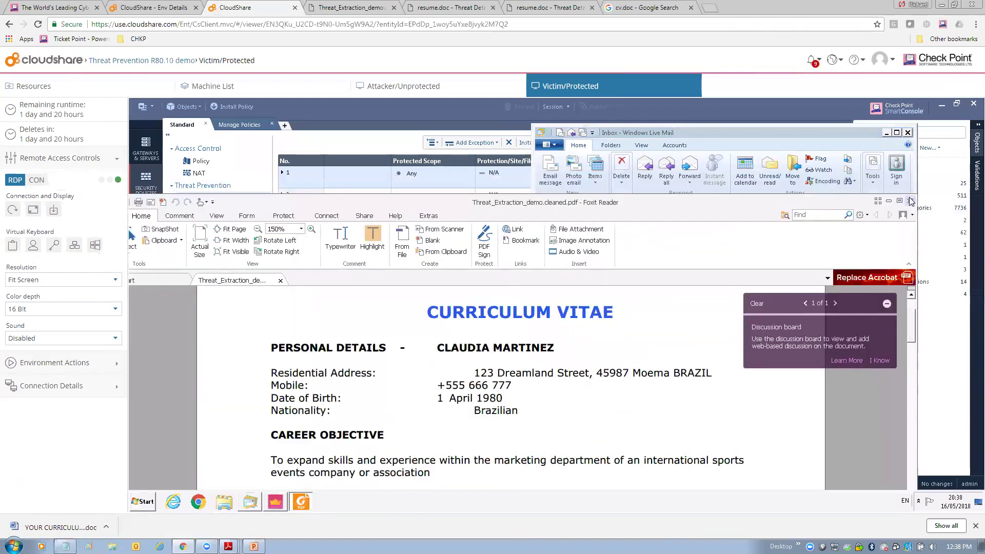
pyautogui.click(910, 201)
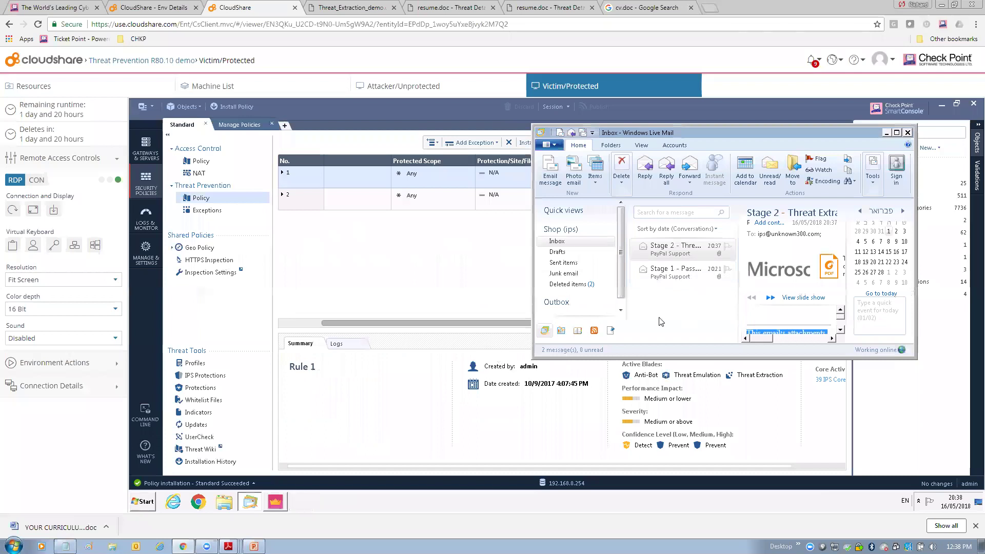
# - Follow the email's 'here' link, tick trusted source and justify with 'I need the original'
pyautogui.moveTo(533, 358); pyautogui.dragTo(207, 455)
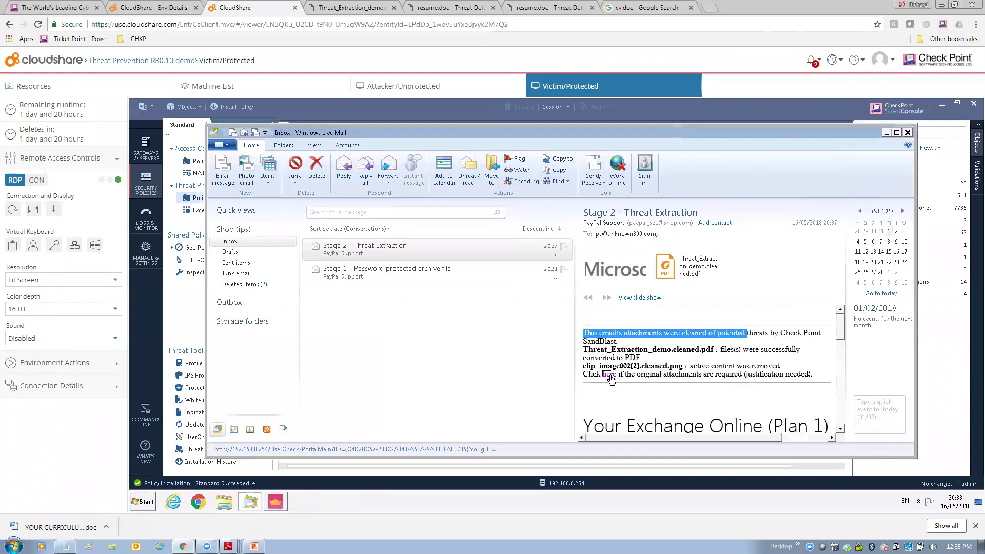
pyautogui.click(610, 375)
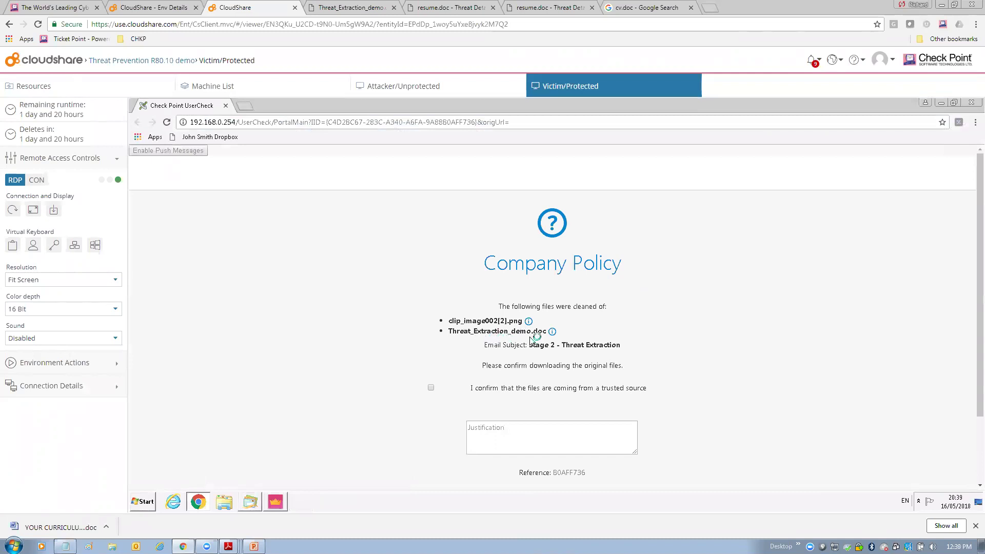
pyautogui.click(431, 387)
pyautogui.click(493, 431)
pyautogui.write('I need the original')
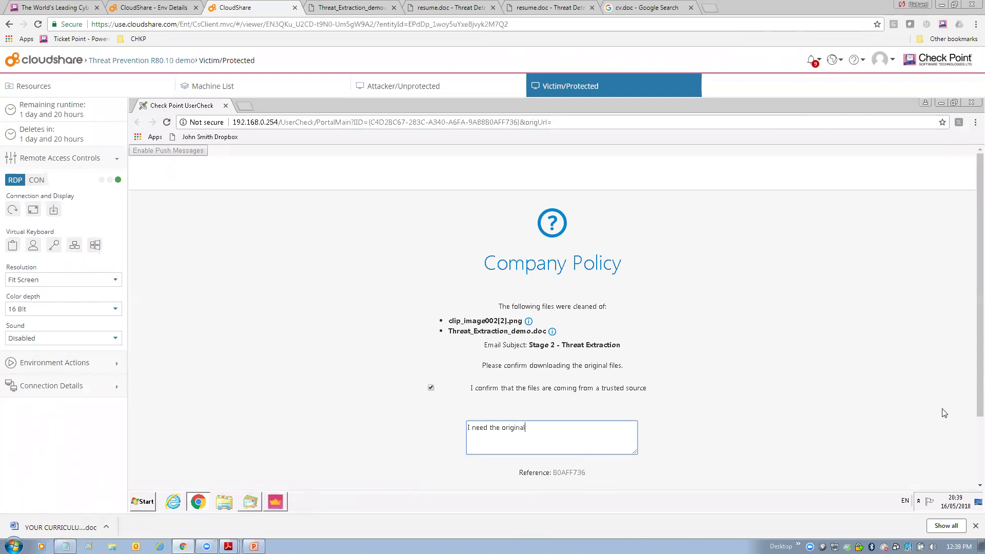
pyautogui.scroll(-1, 971, 432)
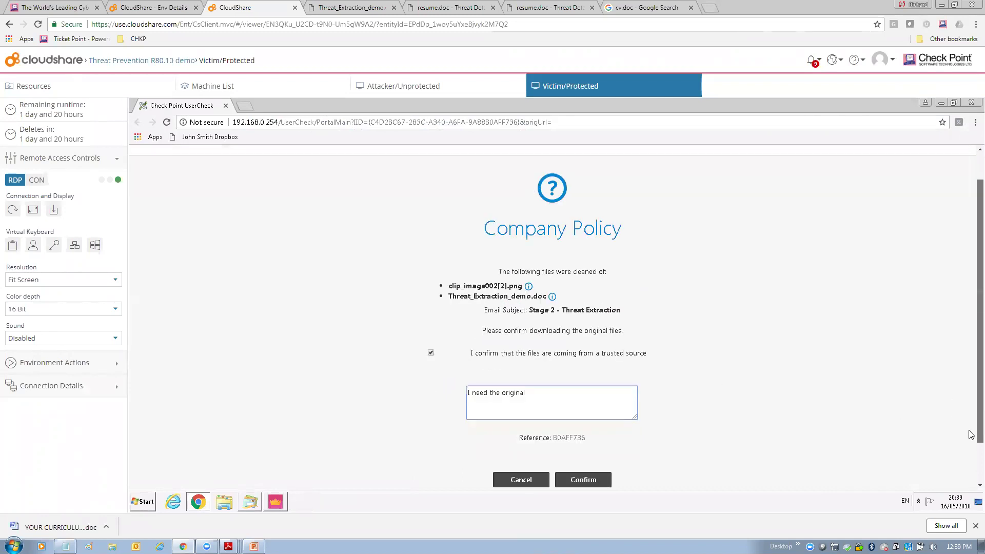
# - Request the original files, highlight the 'blocked - file is malicious' note for Threat_Extraction_demo.doc, and close the UserCheck portal
pyautogui.click(590, 481)
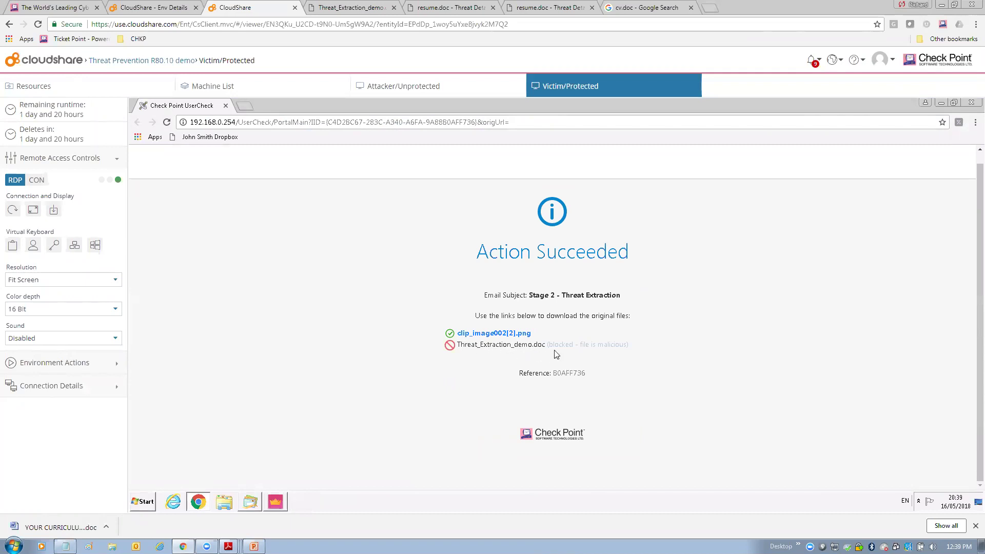
pyautogui.moveTo(566, 344); pyautogui.dragTo(632, 349)
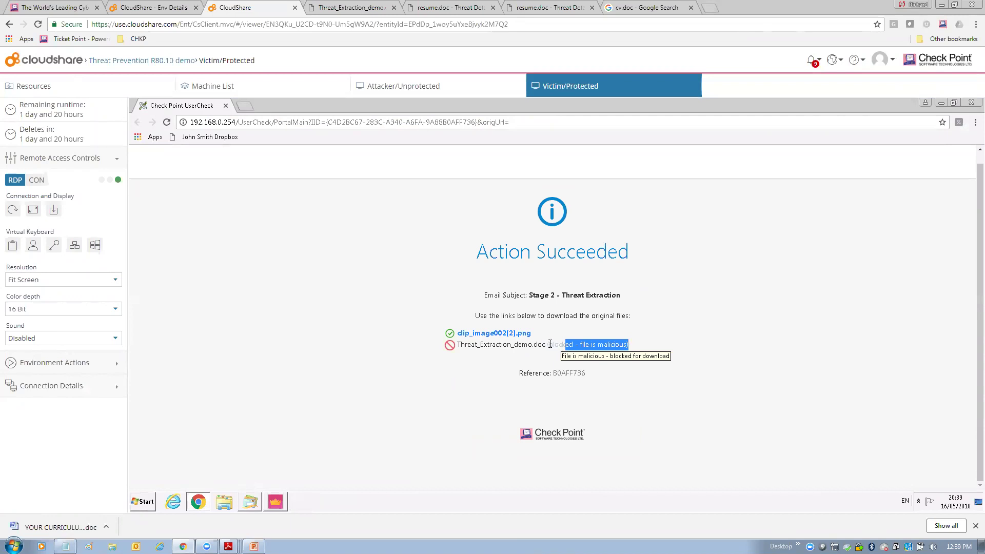
pyautogui.moveTo(550, 344); pyautogui.dragTo(579, 345)
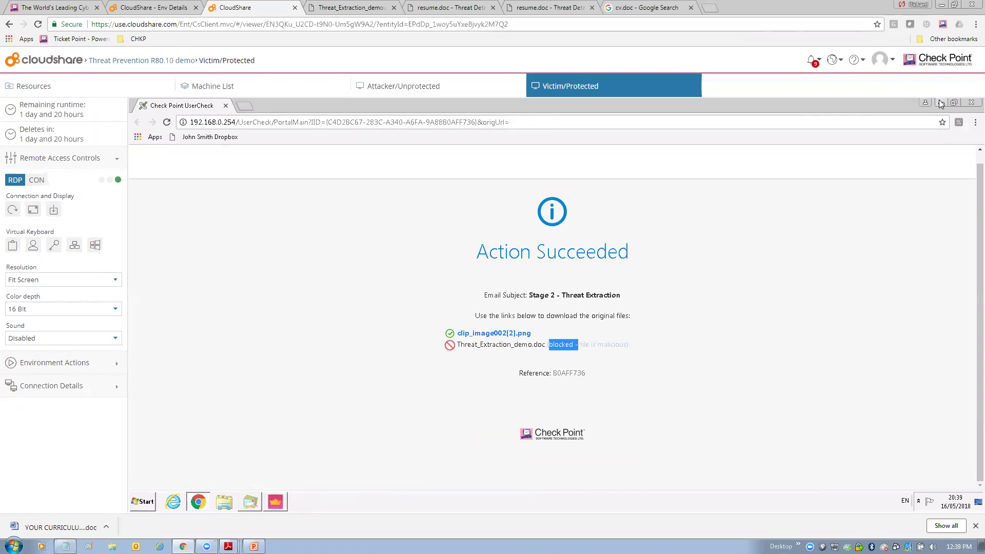
pyautogui.click(971, 103)
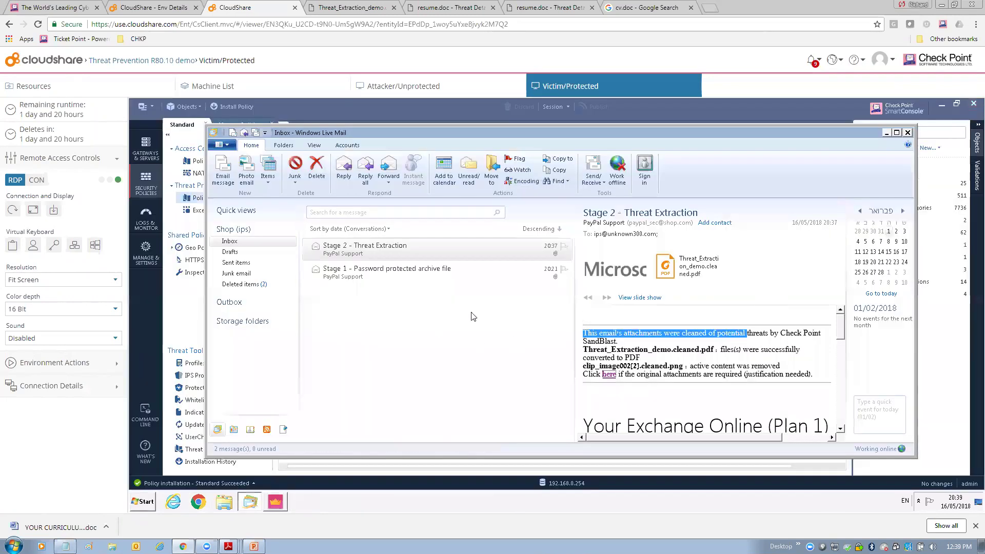
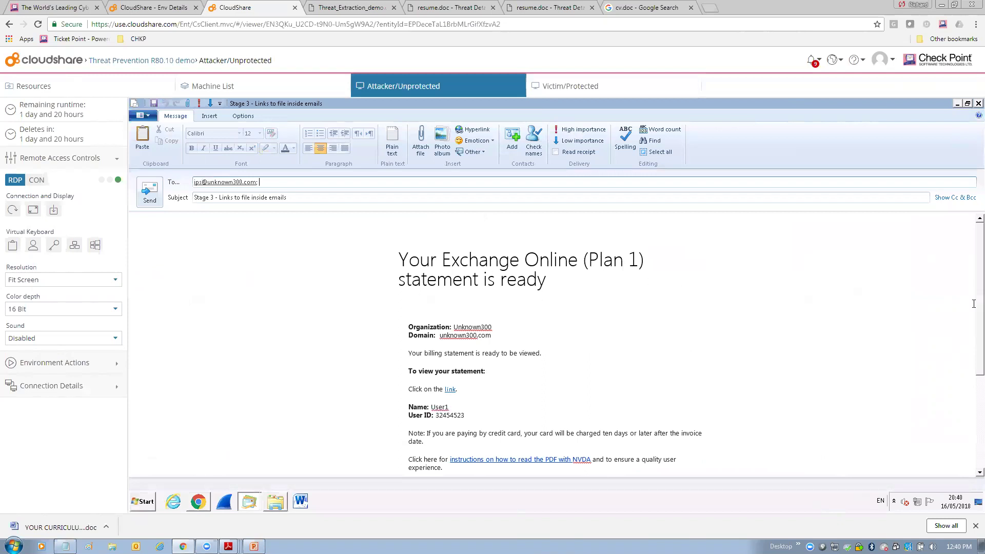
pyautogui.scroll(-2, 971, 318)
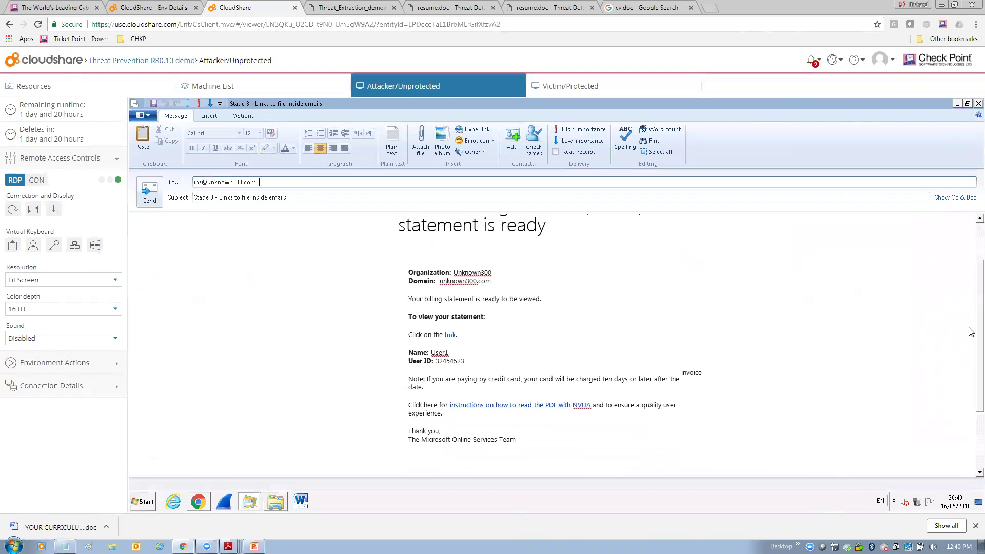
pyautogui.scroll(1, 702, 299)
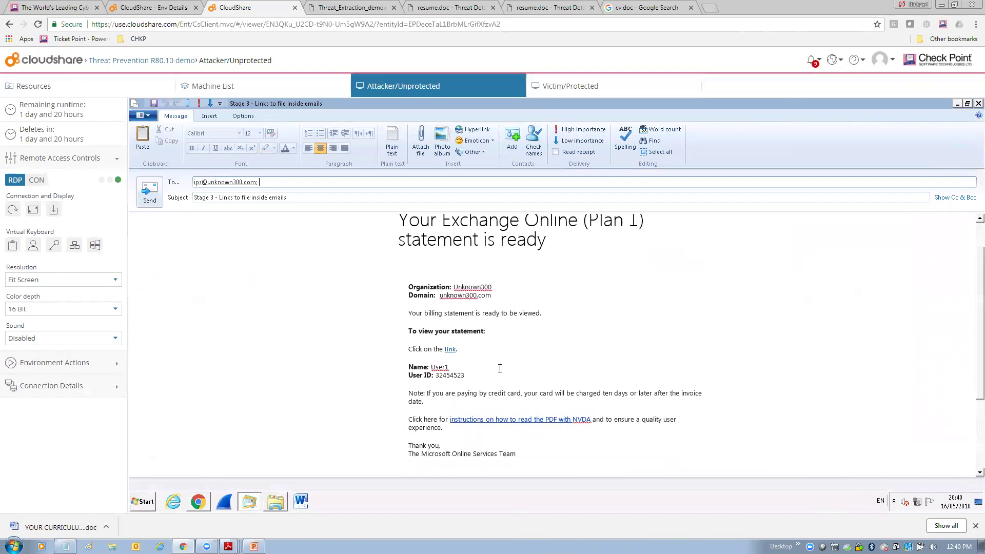
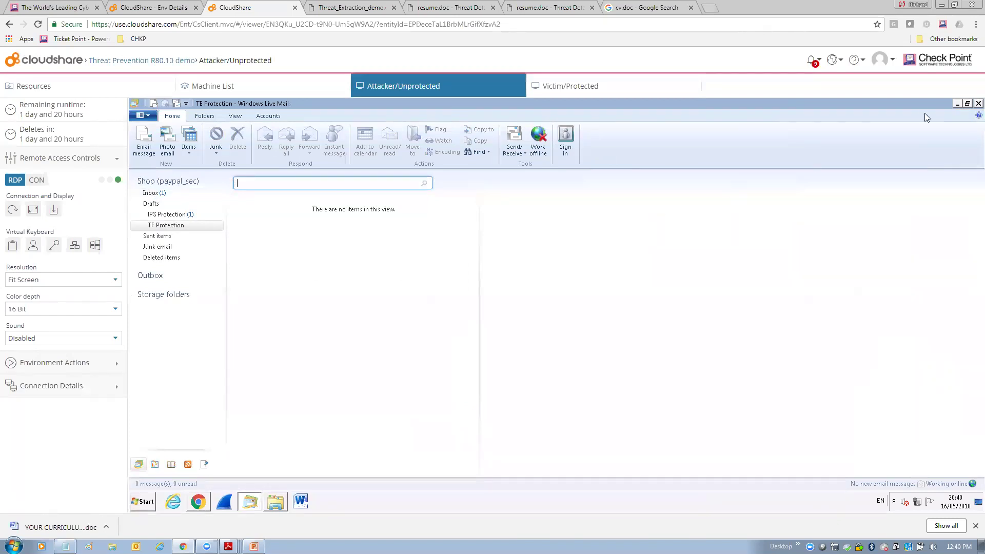
# - Minimize Windows Live Mail and close the Maliciousfiles folder on the Attacker Unprotected machine
pyautogui.click(957, 104)
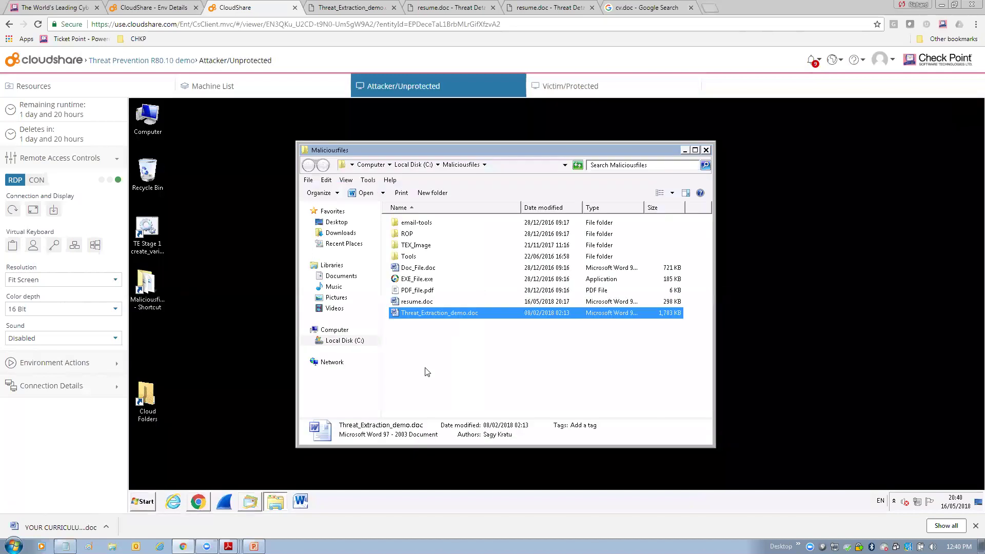
pyautogui.click(706, 150)
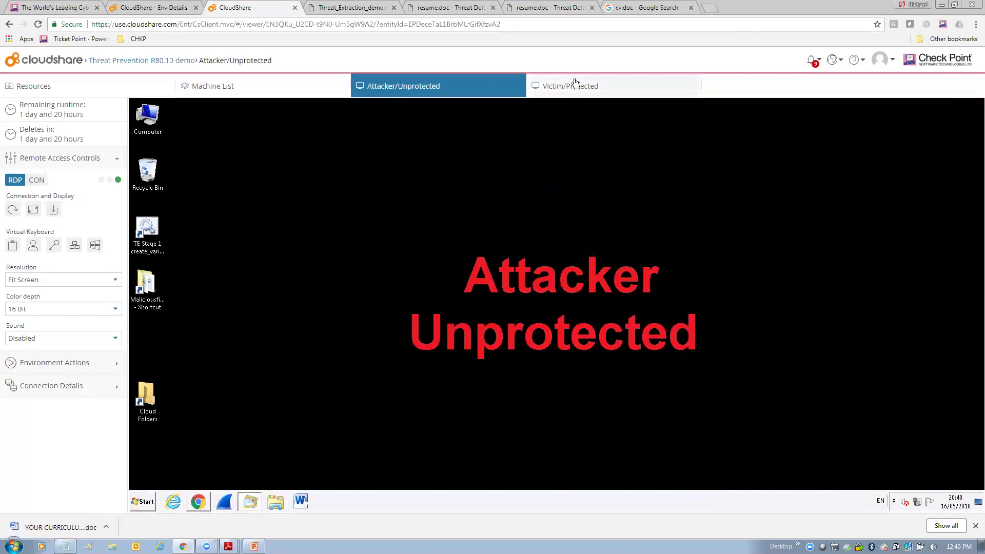
# - On the Victim/Protected machine, set mail aside and refresh Logs & Monitor to show 22 threat results
pyautogui.click(575, 85)
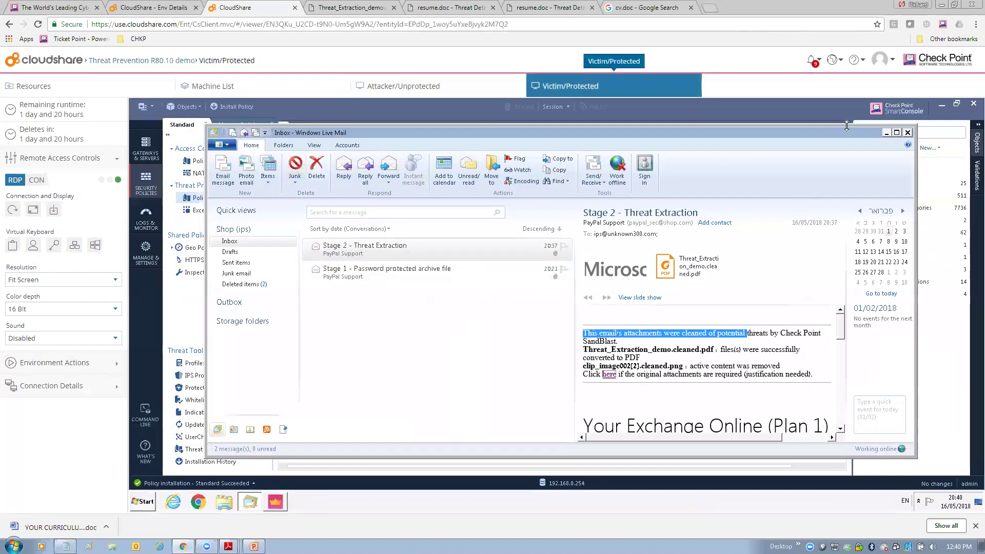
pyautogui.click(886, 132)
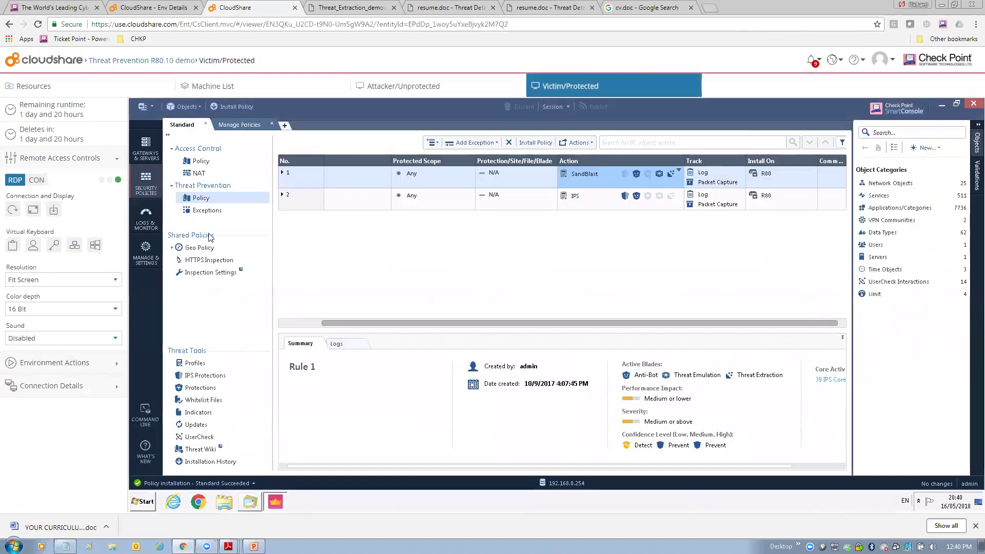
pyautogui.click(147, 226)
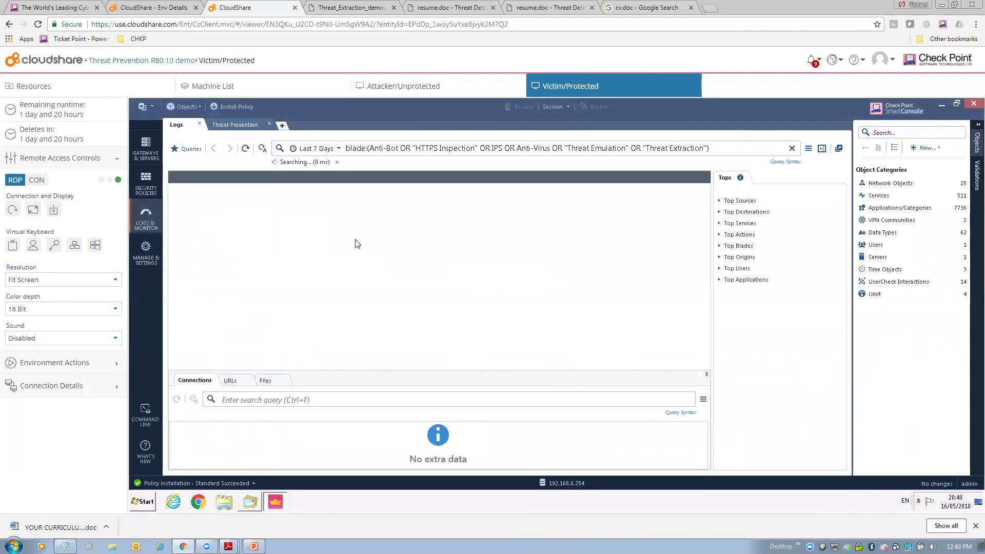
pyautogui.click(246, 149)
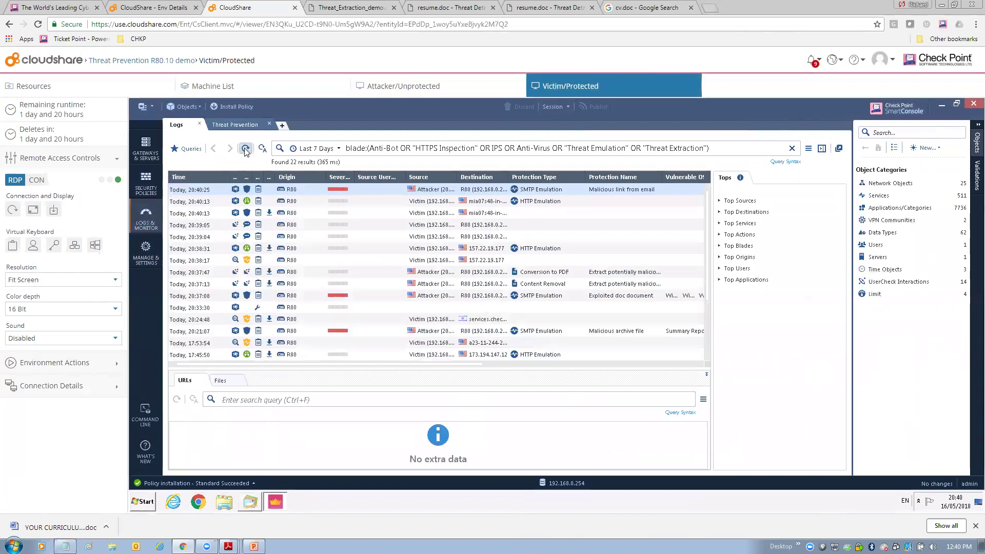
pyautogui.click(246, 149)
# - Open the top Threat Emulation Prevent log's details and expand its full WannaCry malware action list
pyautogui.doubleClick(380, 189)
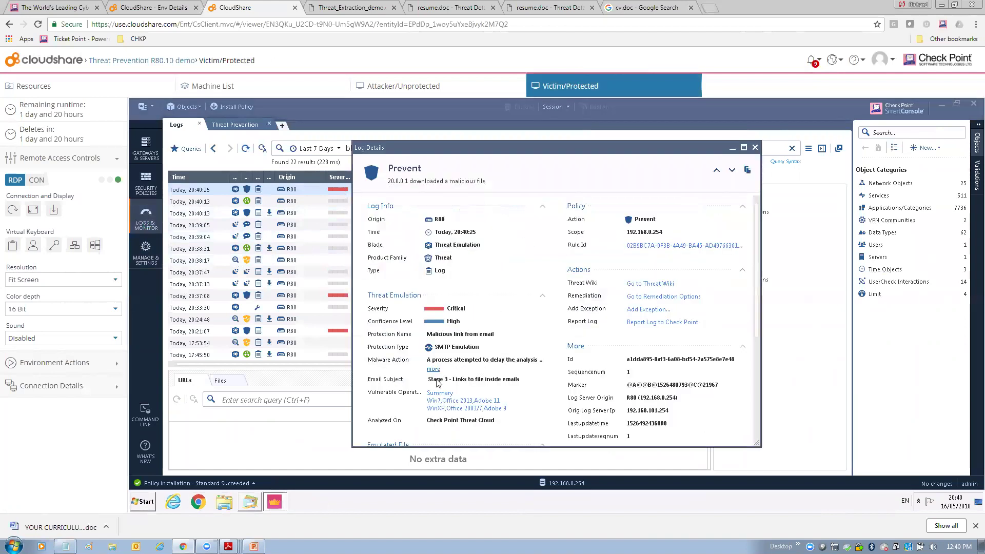
pyautogui.moveTo(428, 380); pyautogui.dragTo(520, 381)
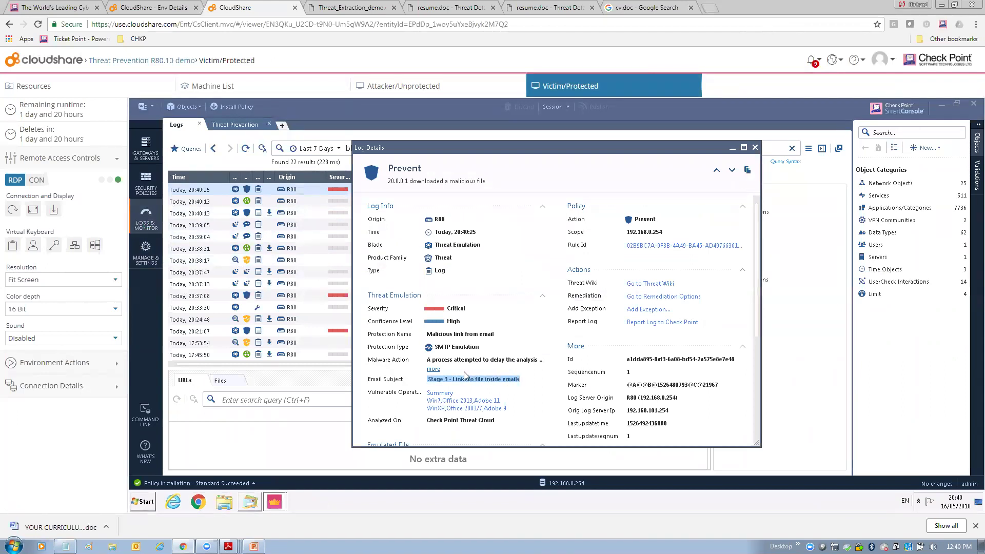
pyautogui.click(434, 369)
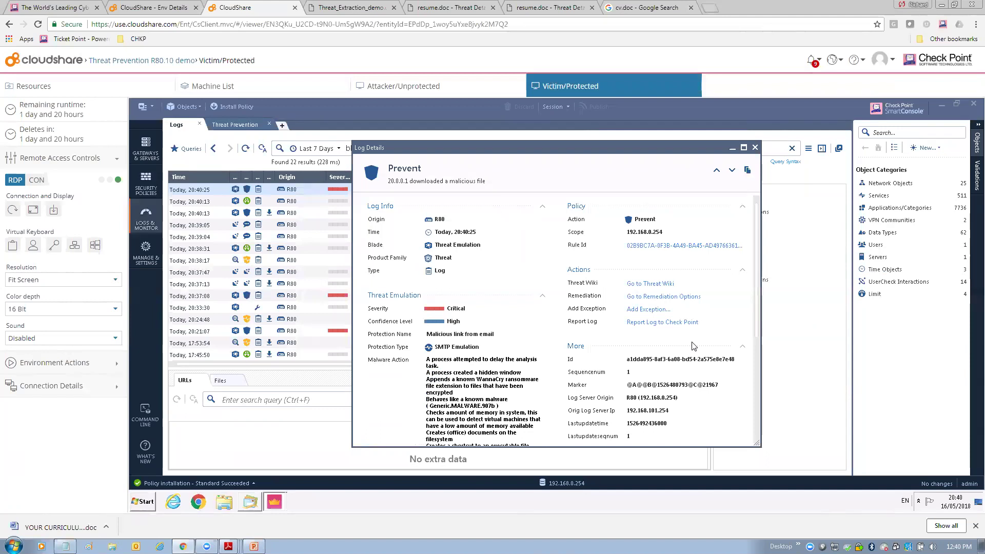
pyautogui.moveTo(754, 267); pyautogui.dragTo(758, 315)
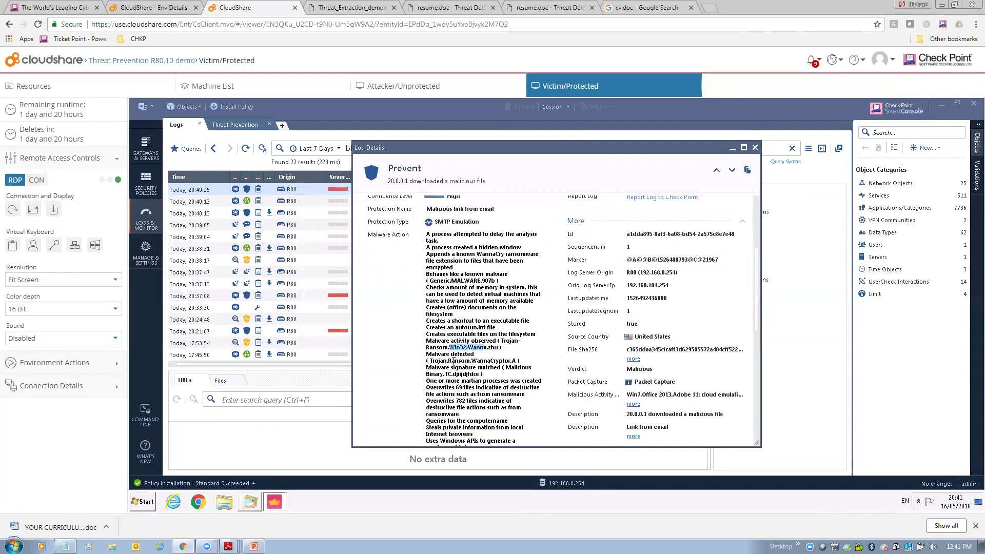
pyautogui.moveTo(452, 361); pyautogui.dragTo(488, 368)
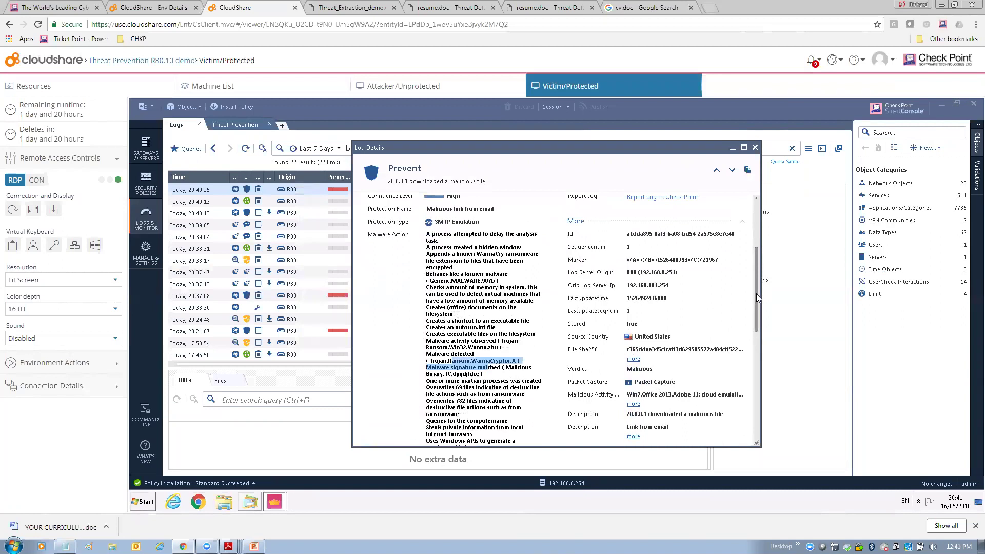
pyautogui.moveTo(757, 305); pyautogui.dragTo(761, 375)
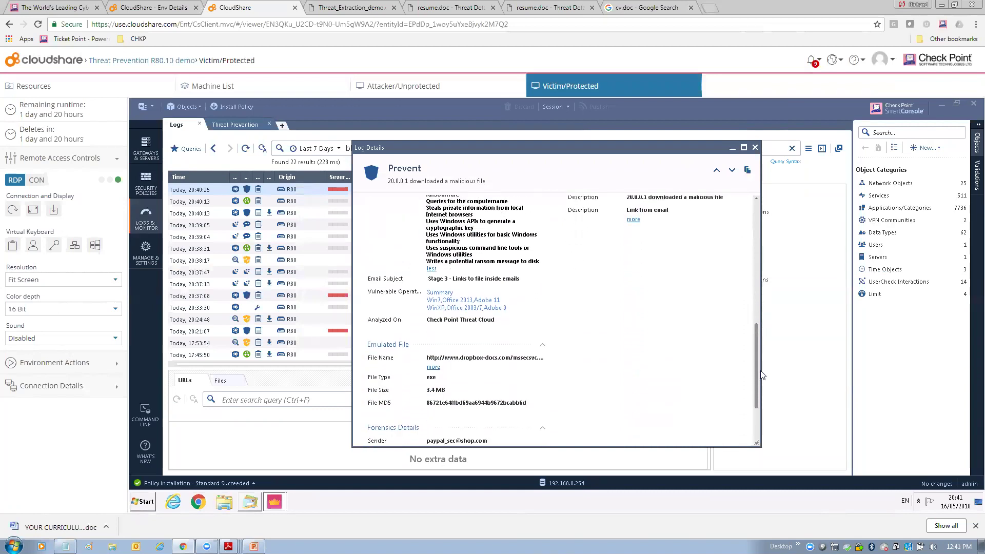
# - Show the full Emulated File name, review Forensics and Traffic, then close Log Details
pyautogui.click(433, 367)
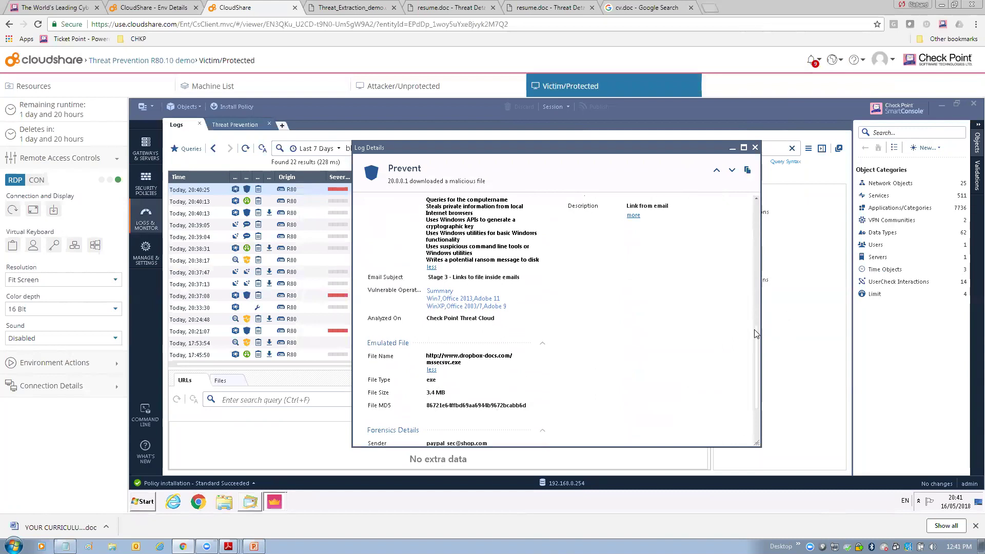
pyautogui.moveTo(757, 336); pyautogui.dragTo(755, 358)
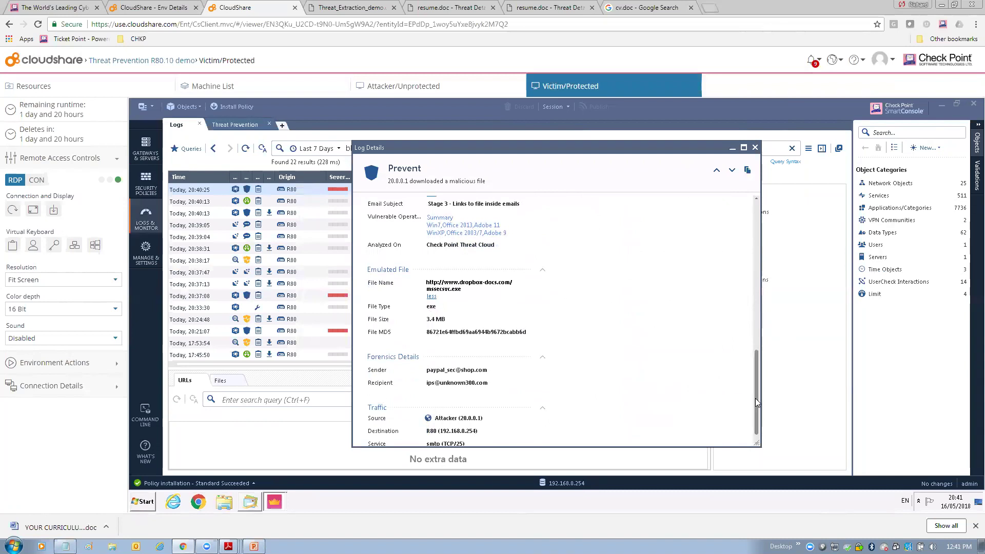
pyautogui.moveTo(755, 398); pyautogui.dragTo(756, 247)
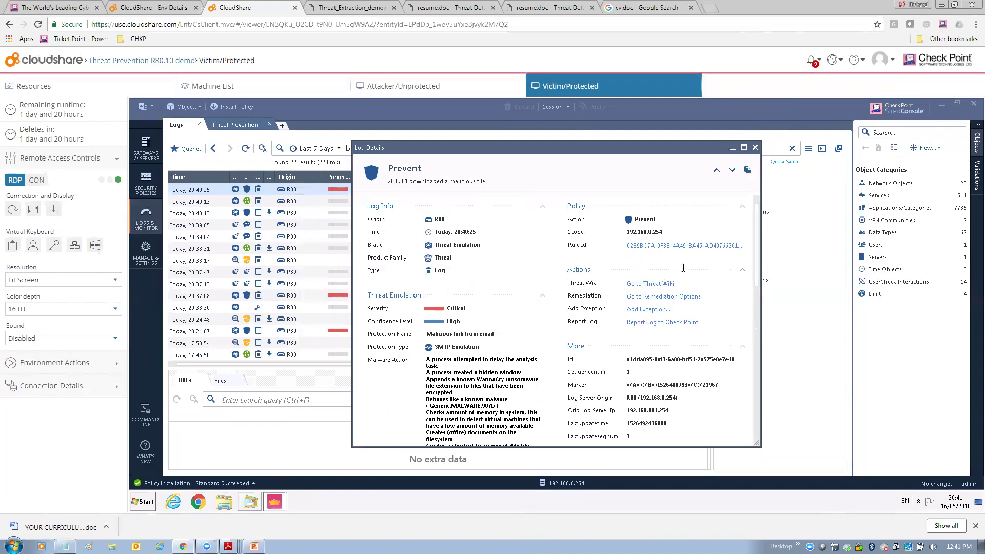
pyautogui.moveTo(757, 261); pyautogui.dragTo(756, 279)
pyautogui.click(755, 148)
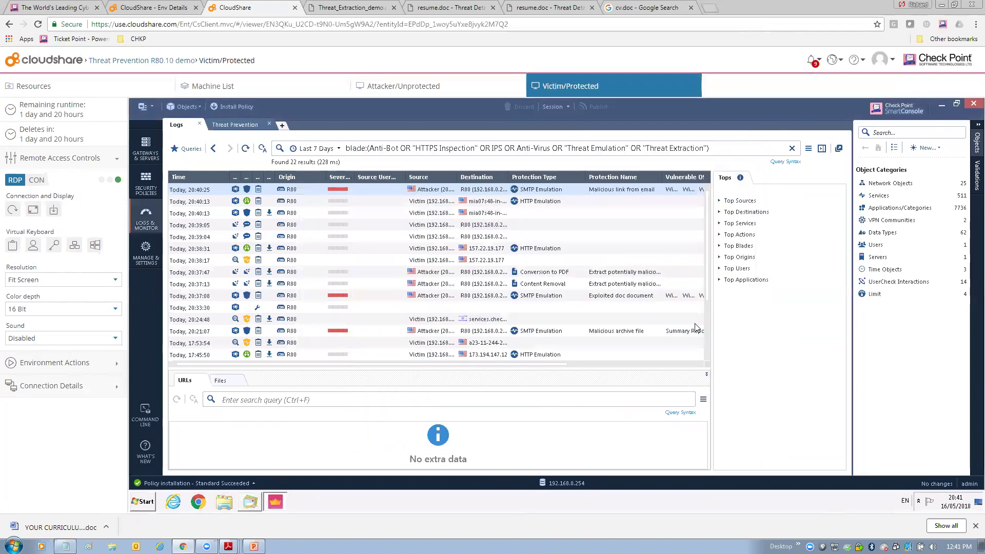